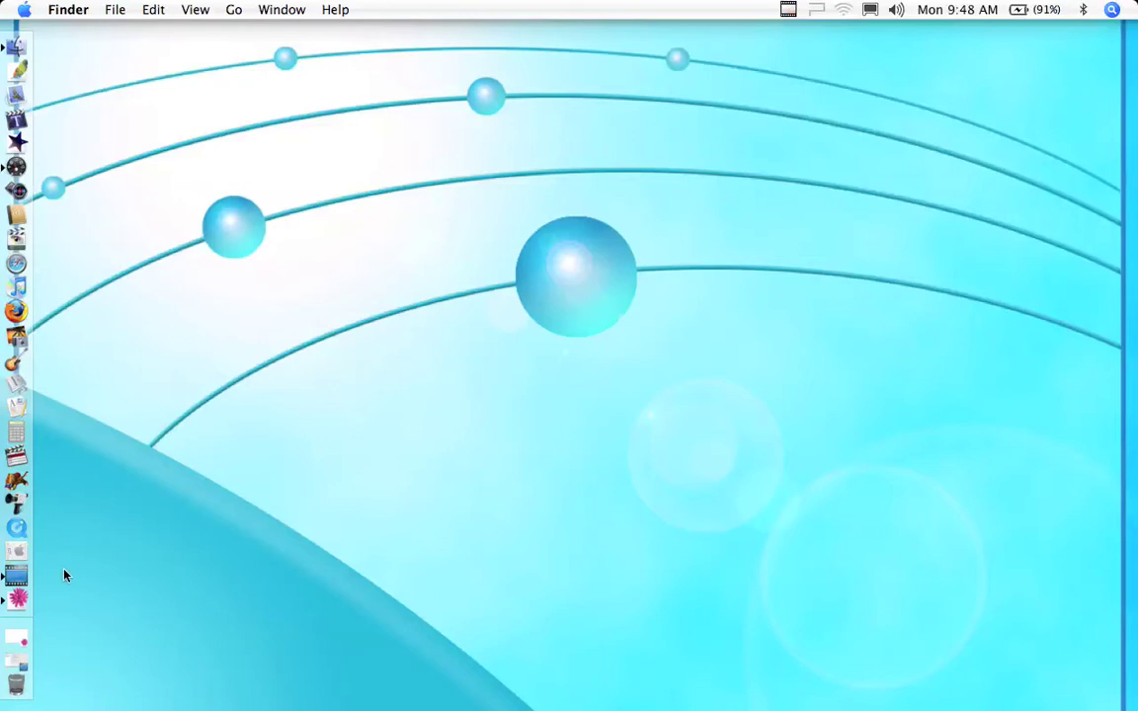
Launch Adobe Illustrator CS from the Dock to get a blank Untitled-1 document.
{"action": "left_click", "coordinate": [17, 602]}
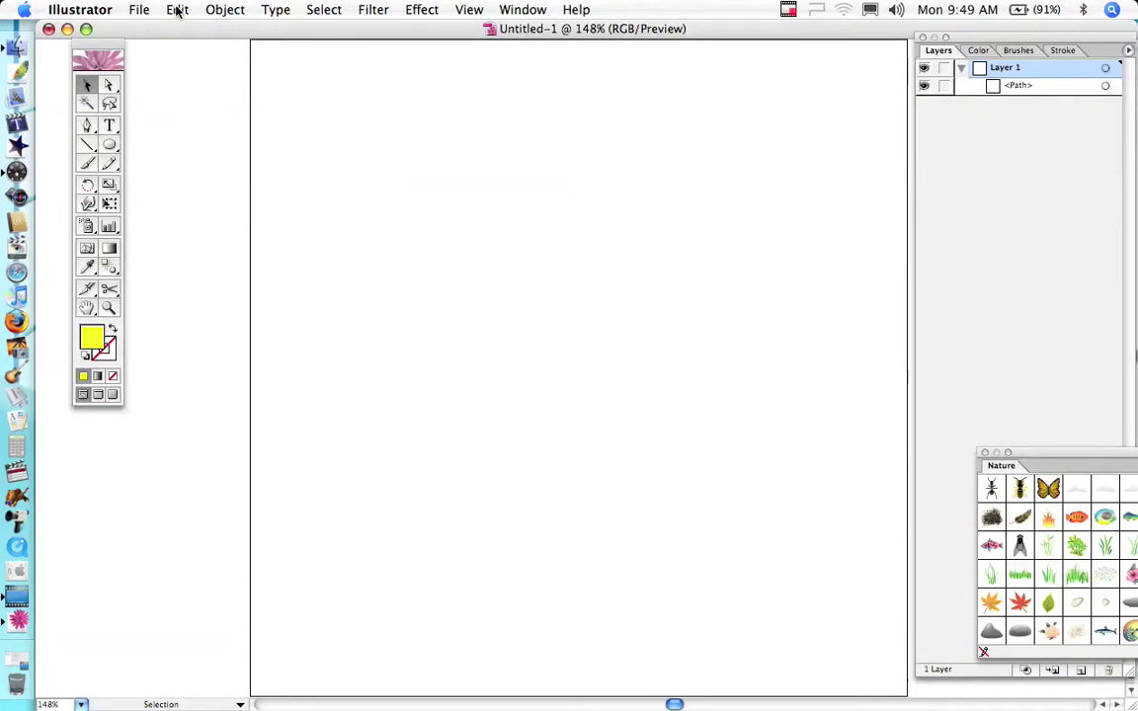
Place the deer.JPG photo from the stock folder into Untitled-1 via File > Place.
{"action": "left_click", "coordinate": [136, 12]}
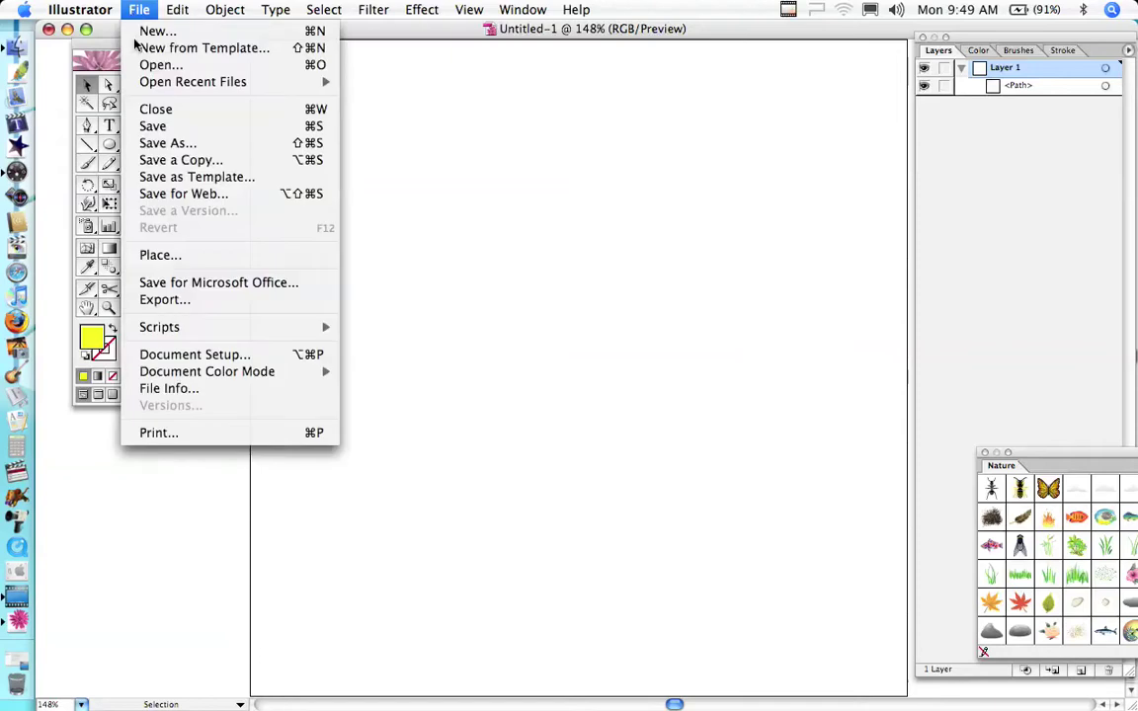
{"action": "left_click", "coordinate": [163, 255]}
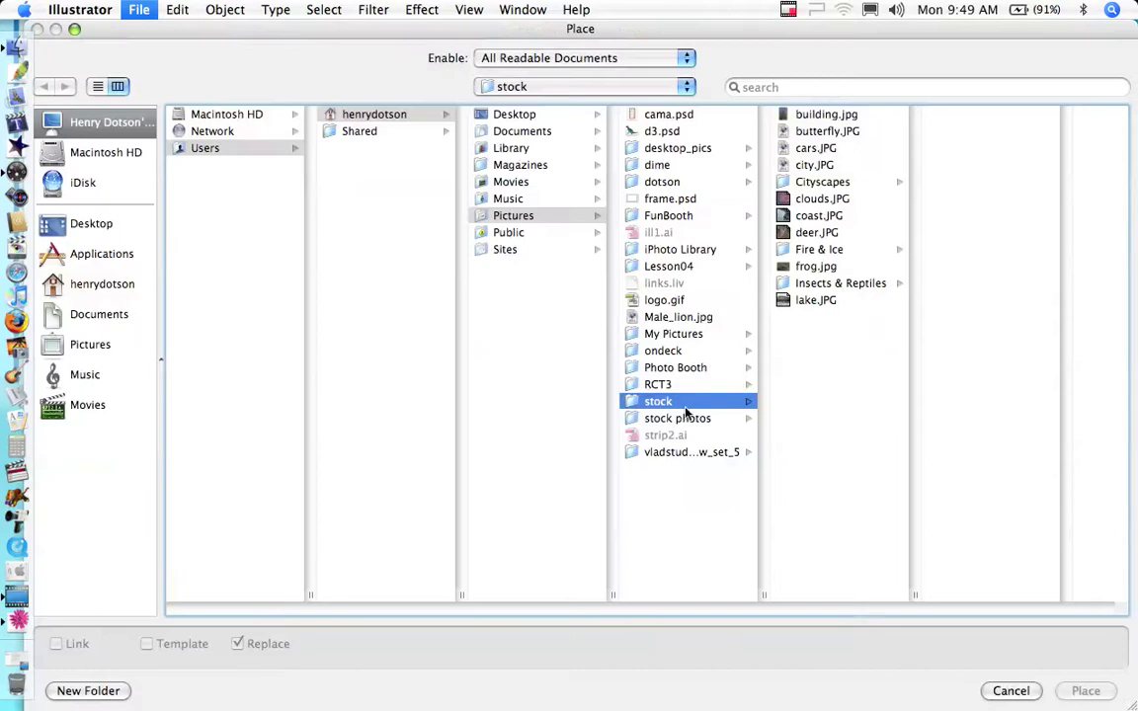
{"action": "double_click", "coordinate": [829, 233]}
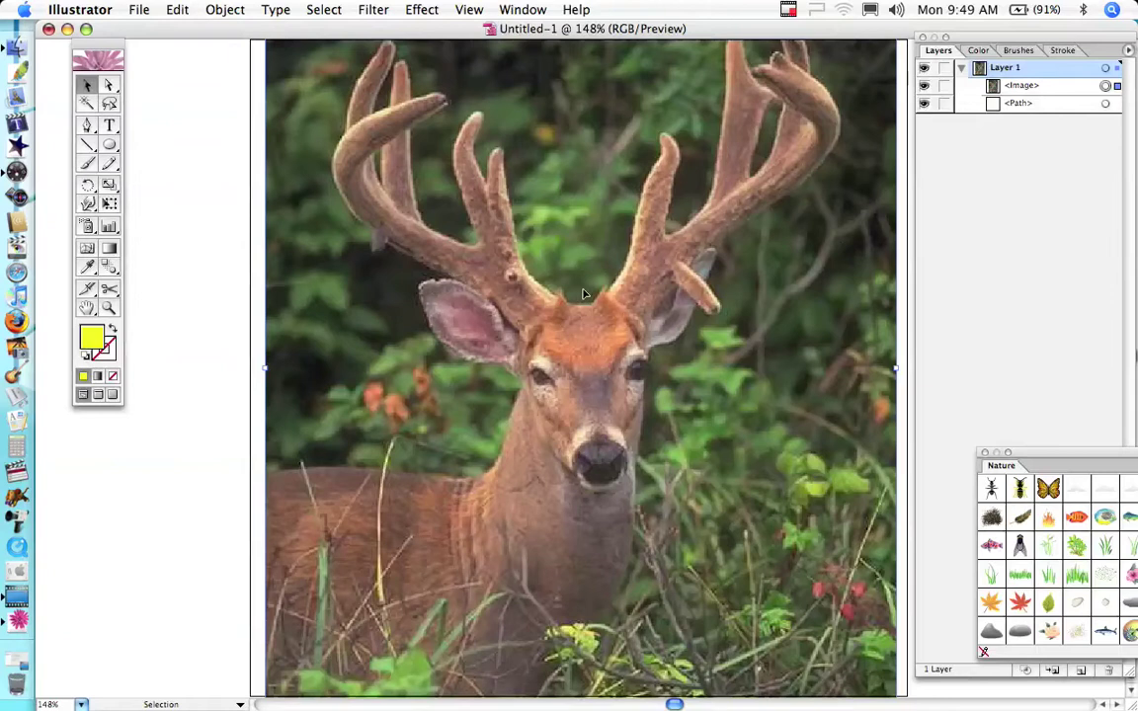
{"action": "scroll", "coordinate": [582, 338], "scroll_direction": "up", "scroll_amount": 2}
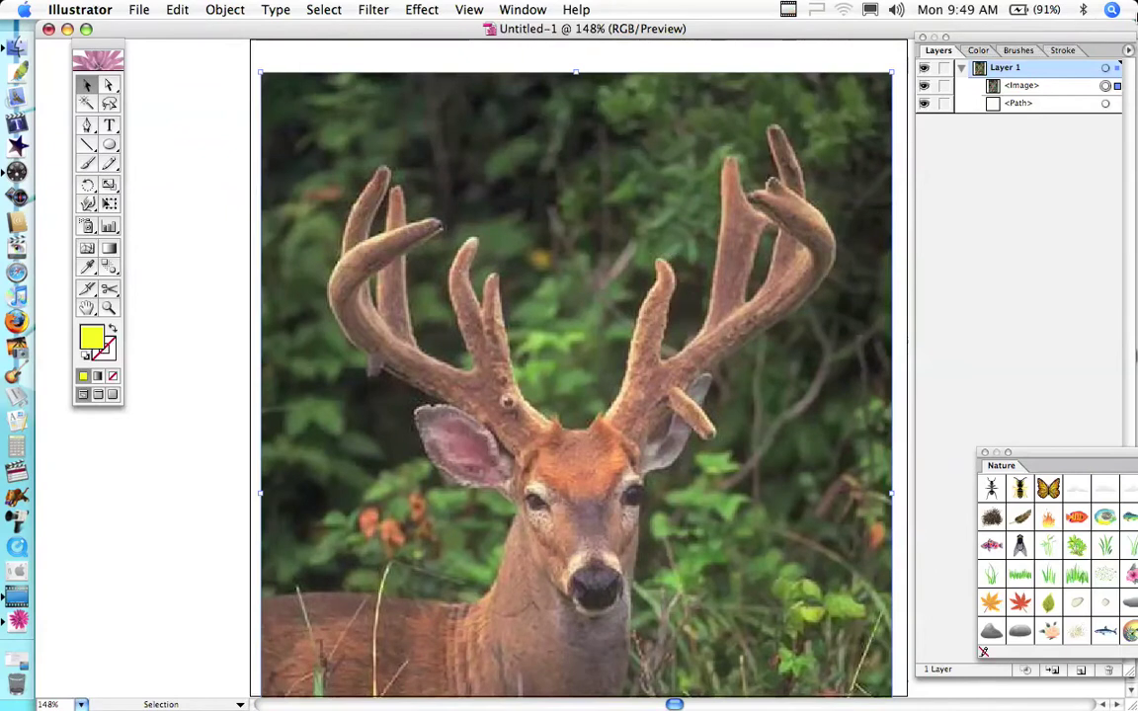
Make Layer 1, holding the deer photo, a dimmed template layer.
{"action": "left_click", "coordinate": [1128, 51]}
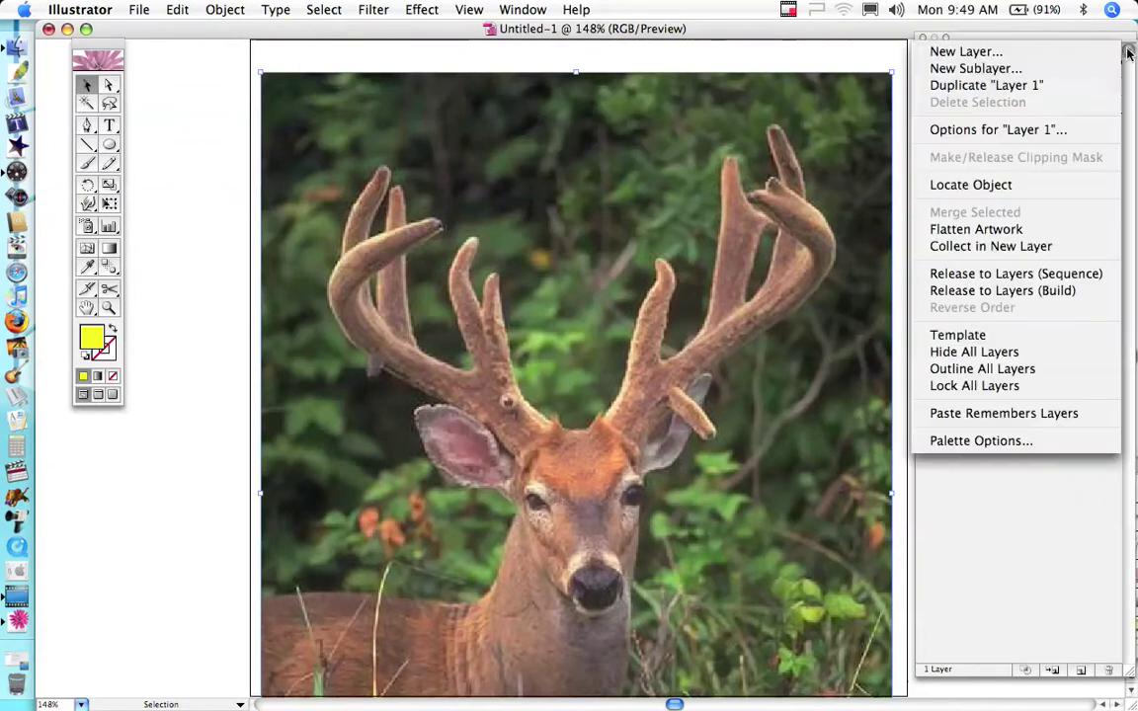
{"action": "left_click", "coordinate": [1009, 337]}
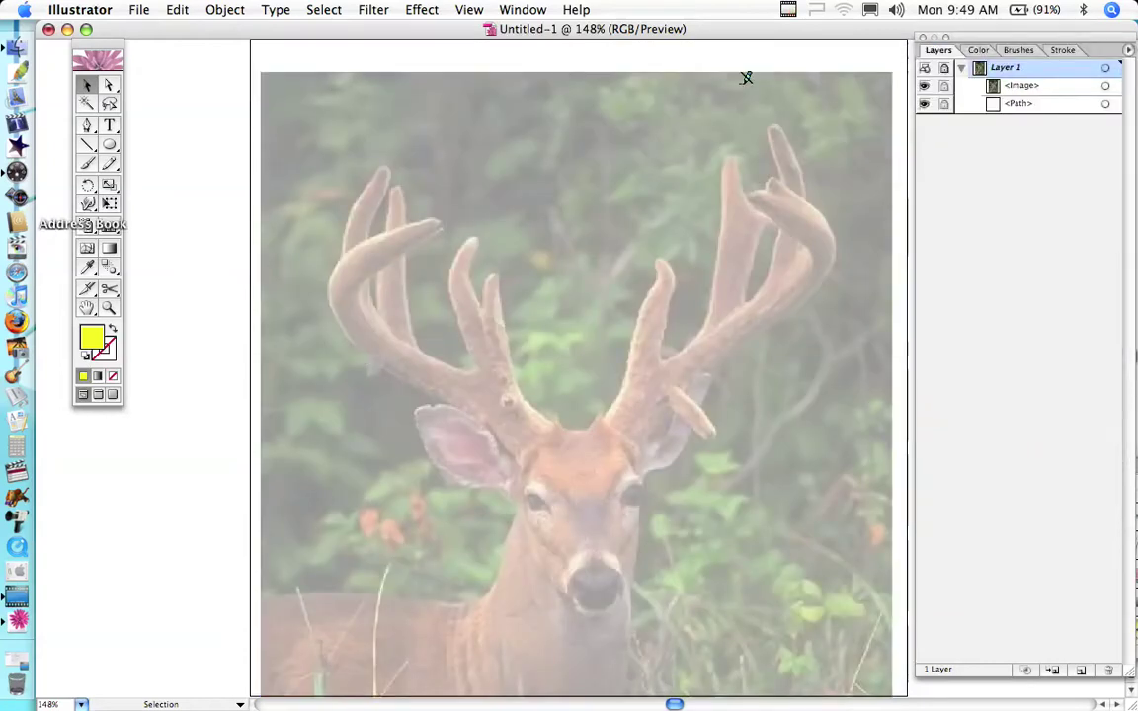
{"action": "left_click", "coordinate": [1130, 54]}
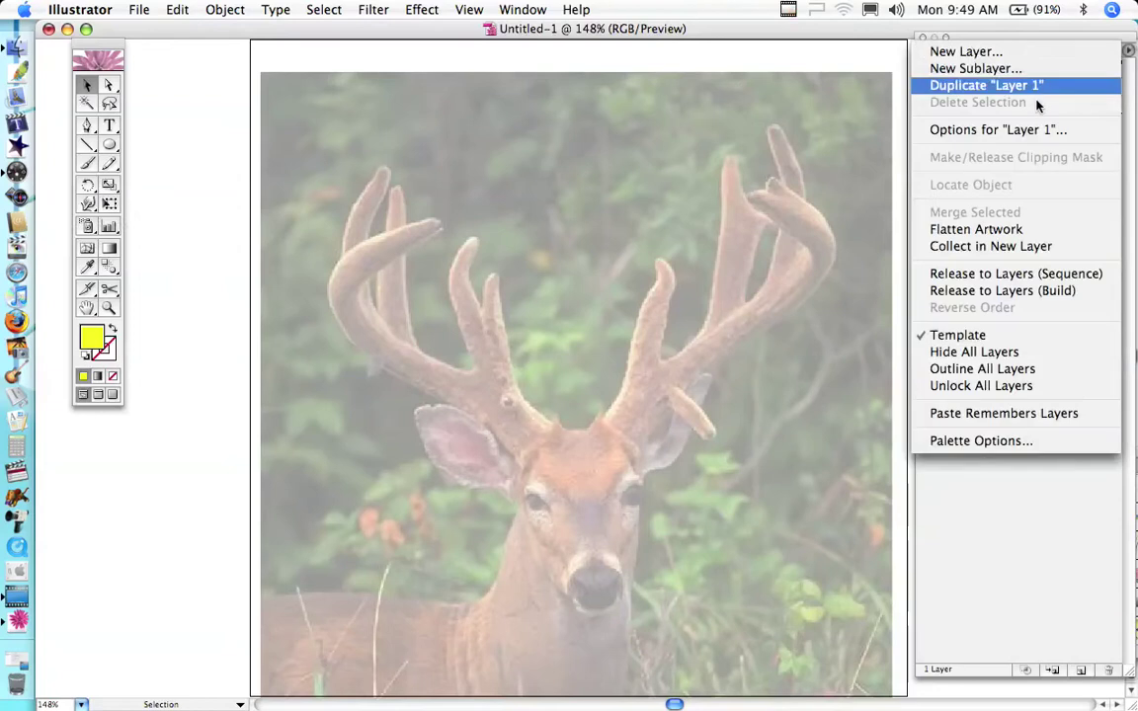
{"action": "left_click", "coordinate": [1000, 163]}
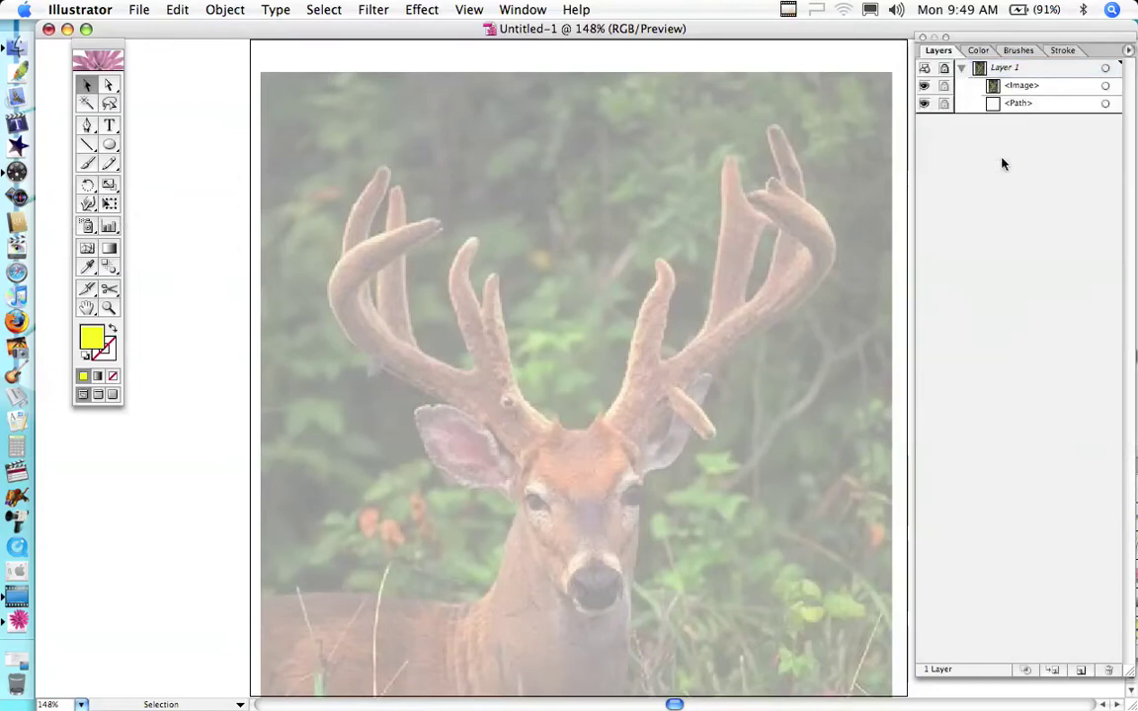
Add a new empty Layer 2 above the template.
{"action": "left_click", "coordinate": [1129, 50]}
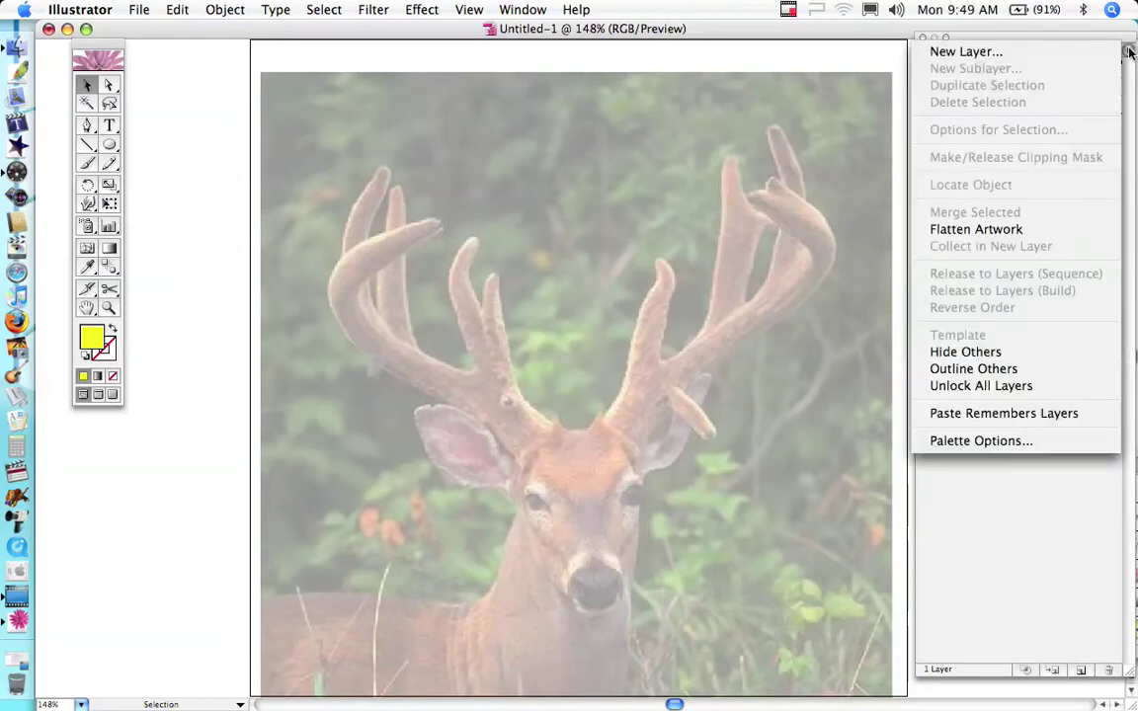
{"action": "left_click", "coordinate": [1022, 54]}
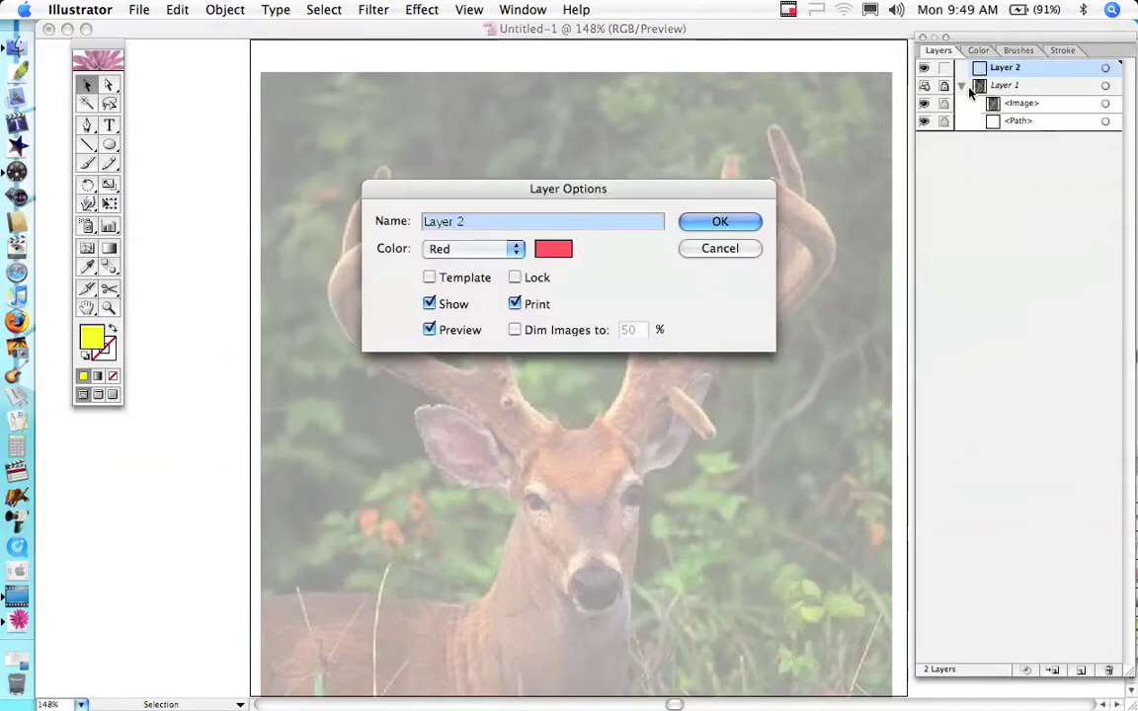
{"action": "left_click", "coordinate": [720, 220]}
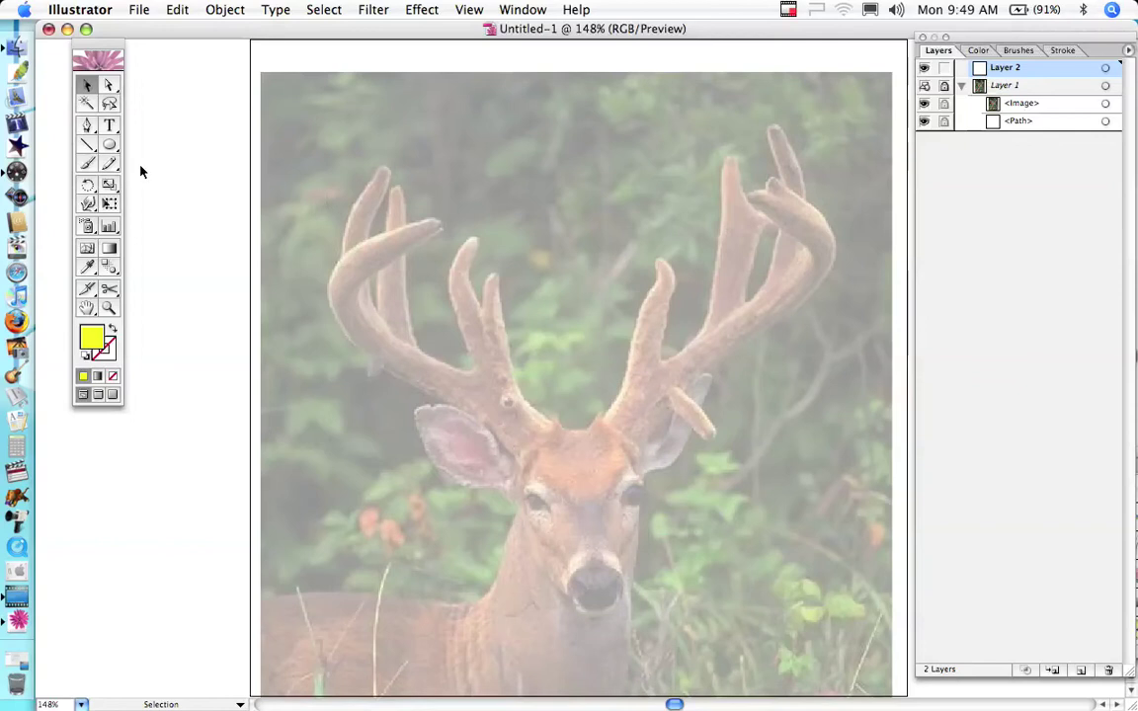
Trace the deer's left neck edge with the Pen tool, from neck base to below the ear.
{"action": "left_click", "coordinate": [87, 125]}
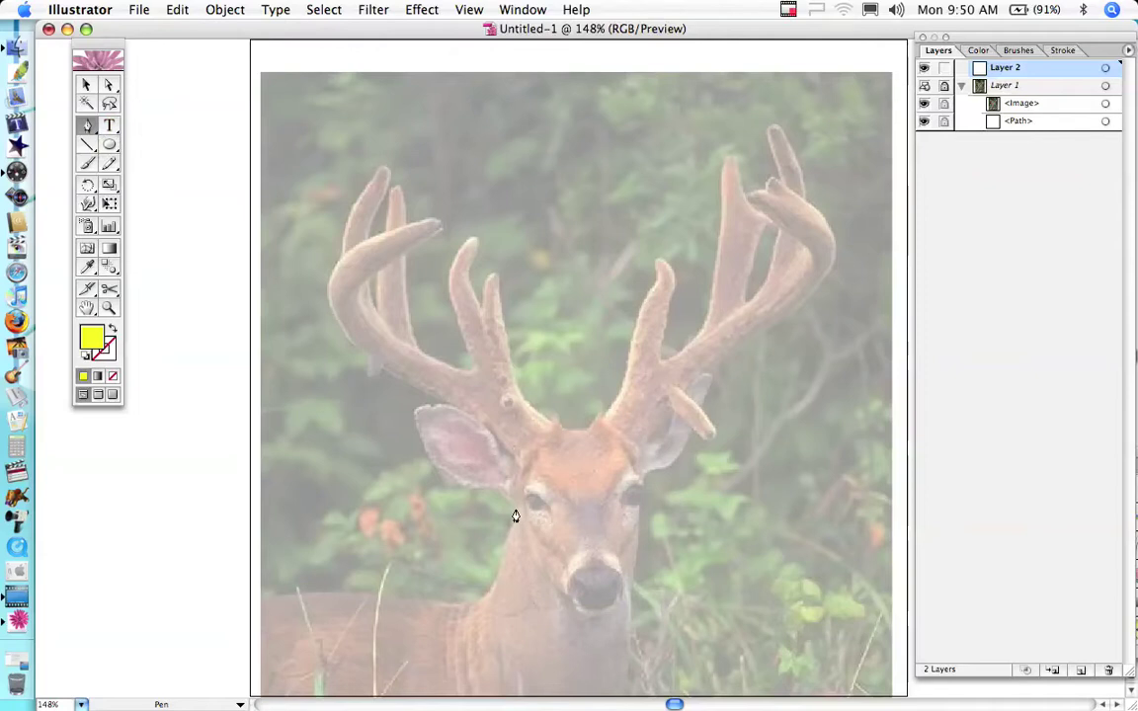
{"action": "left_click", "coordinate": [450, 603]}
{"action": "left_click_drag", "start_coordinate": [496, 589], "coordinate": [514, 520]}
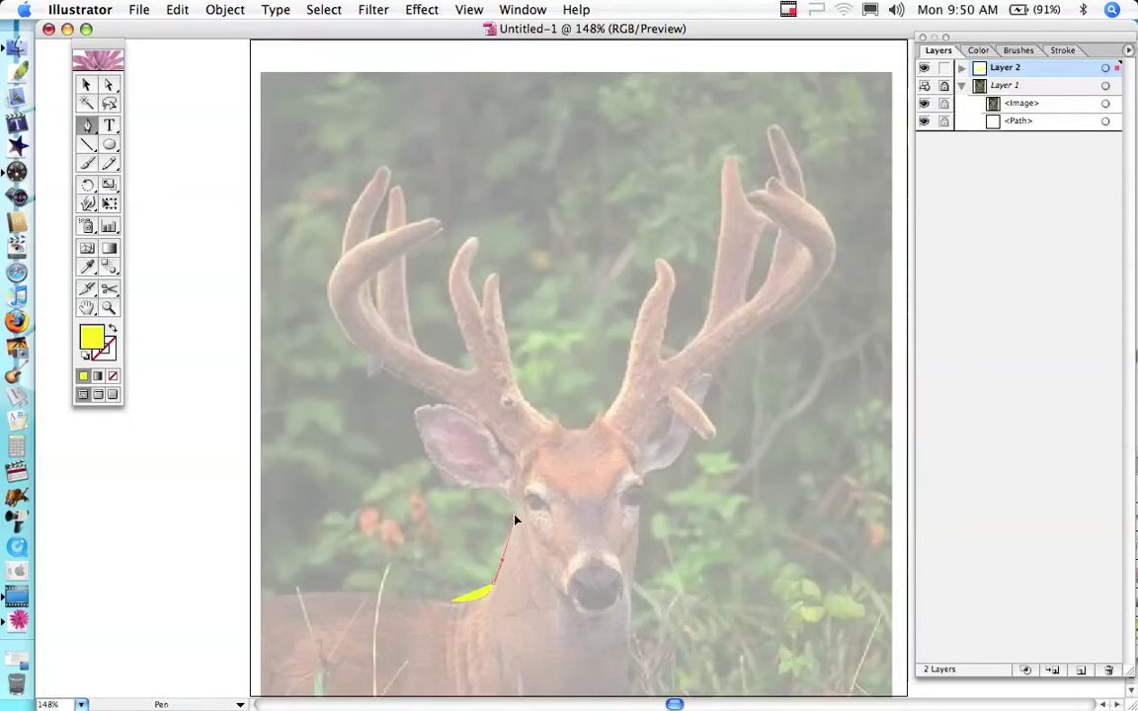
{"action": "left_click", "coordinate": [514, 516]}
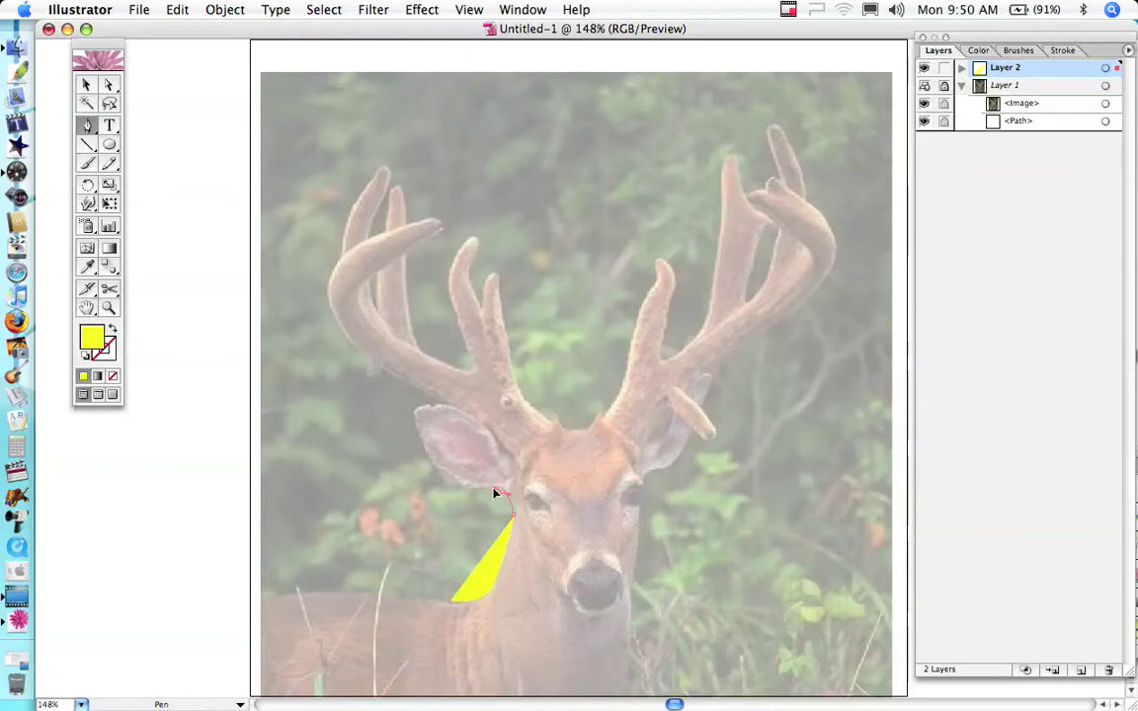
{"action": "left_click", "coordinate": [499, 491]}
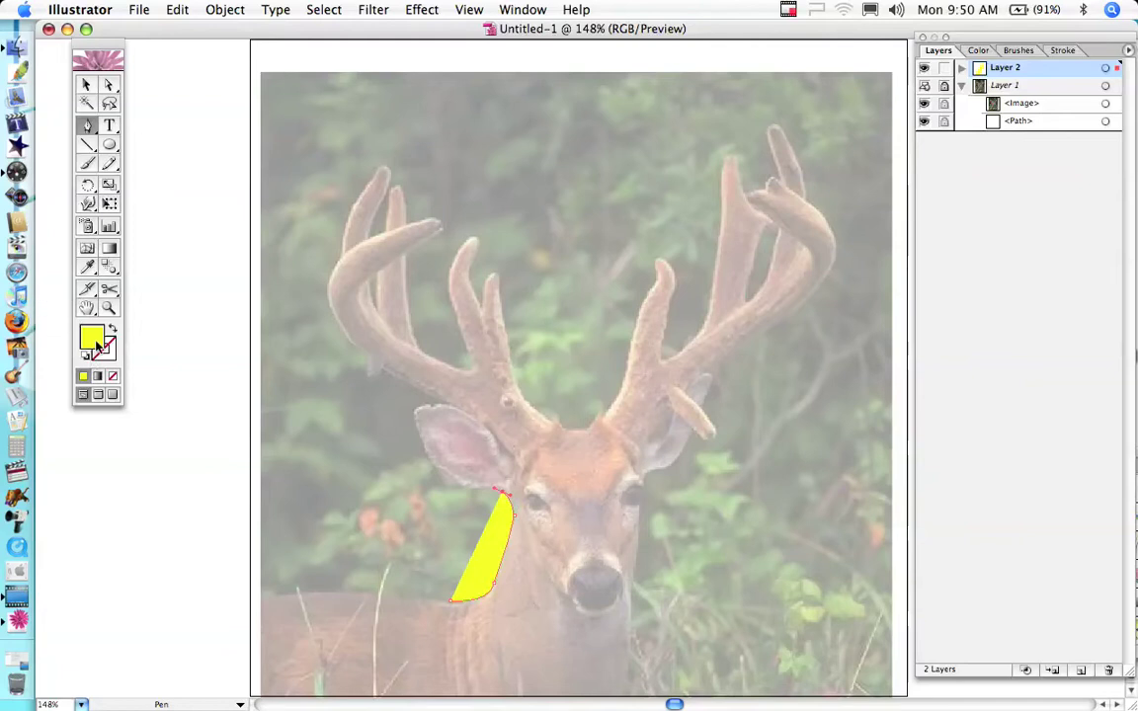
{"action": "left_click", "coordinate": [101, 363]}
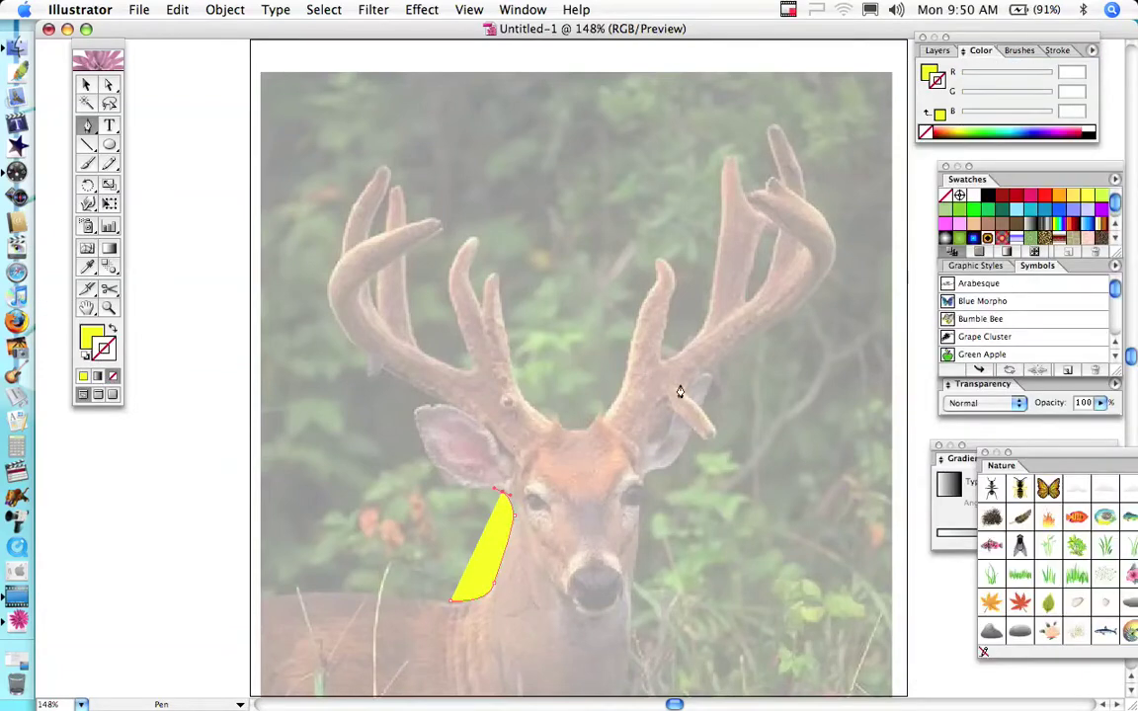
Give the outline a black stroke and no fill, continuing it toward the ear.
{"action": "left_click", "coordinate": [988, 197]}
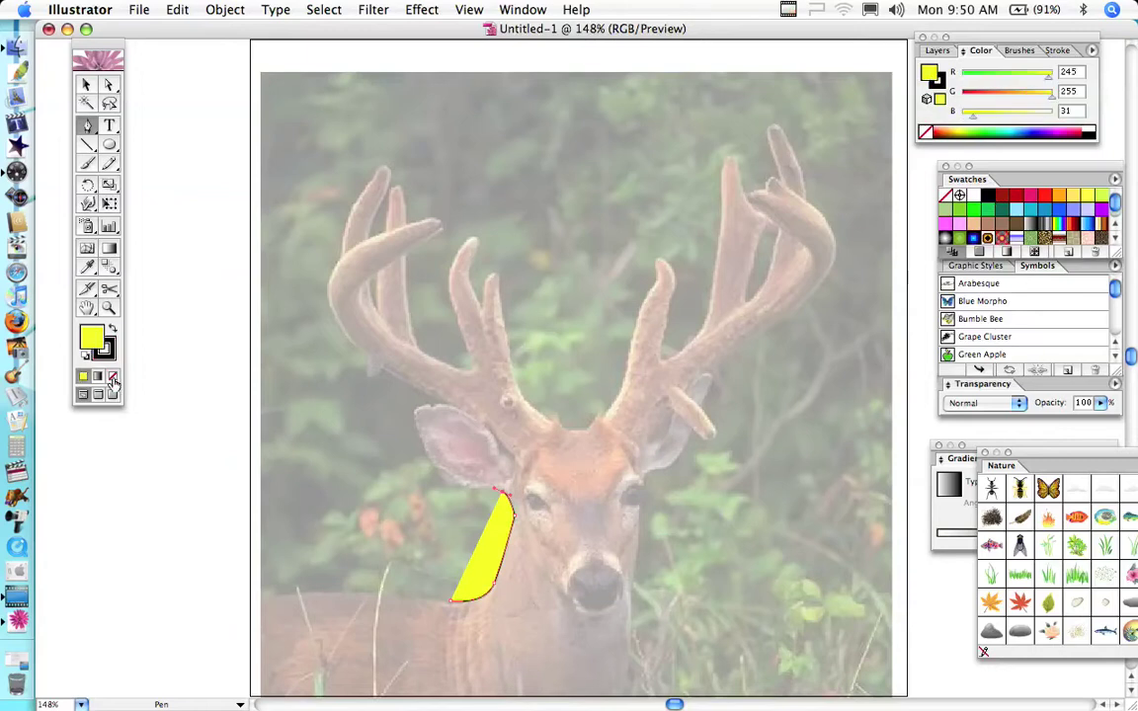
{"action": "key", "text": "slash"}
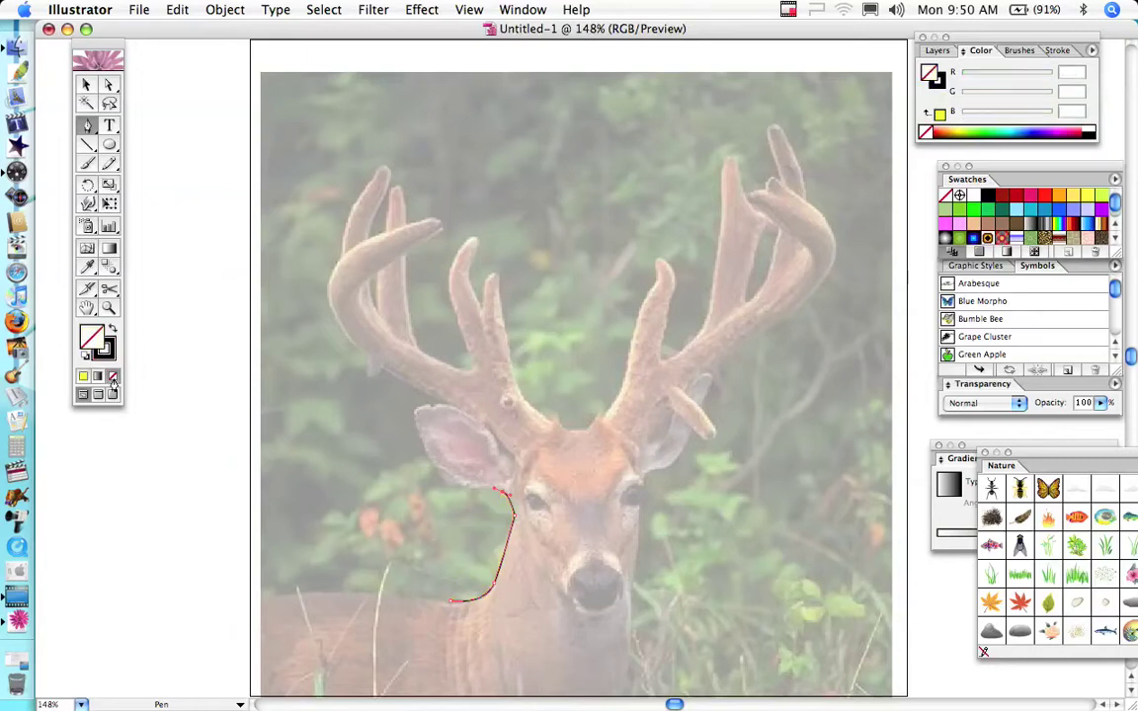
{"action": "left_click", "coordinate": [460, 484]}
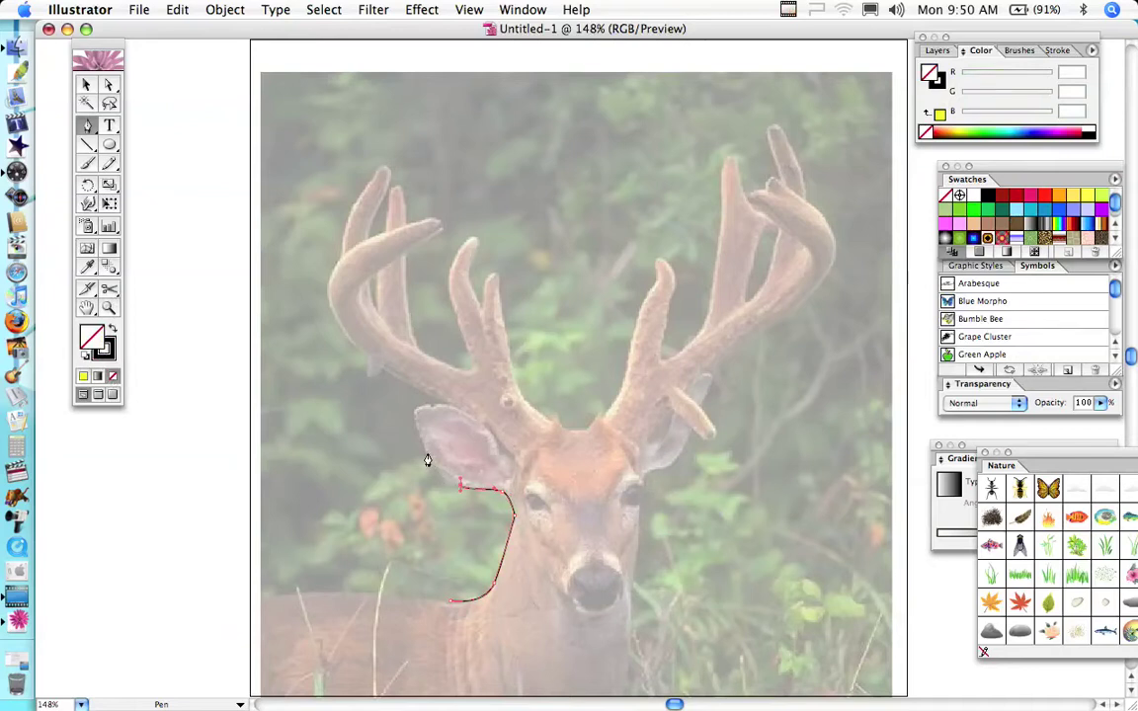
Trace around the left ear, curving the ear-tip anchor, and start down its inner edge.
{"action": "left_click", "coordinate": [431, 452], "text": "super"}
{"action": "left_click_drag", "start_coordinate": [430, 452], "coordinate": [421, 411]}
{"action": "left_click", "coordinate": [415, 425]}
{"action": "key", "text": "alt"}
{"action": "left_click_drag", "start_coordinate": [429, 424], "coordinate": [423, 410]}
{"action": "left_click", "coordinate": [463, 408]}
{"action": "left_click", "coordinate": [500, 452]}
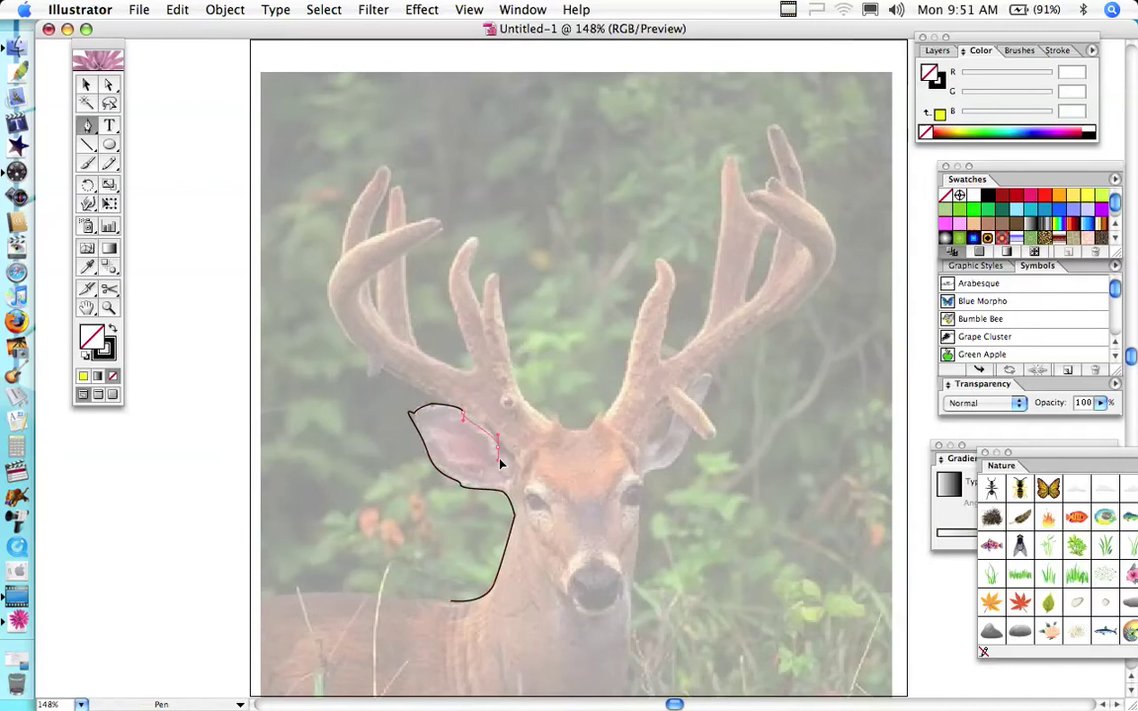
Continue the outline down the ear's inner edge, reshaping the curve at the ear top.
{"action": "left_click", "coordinate": [507, 472]}
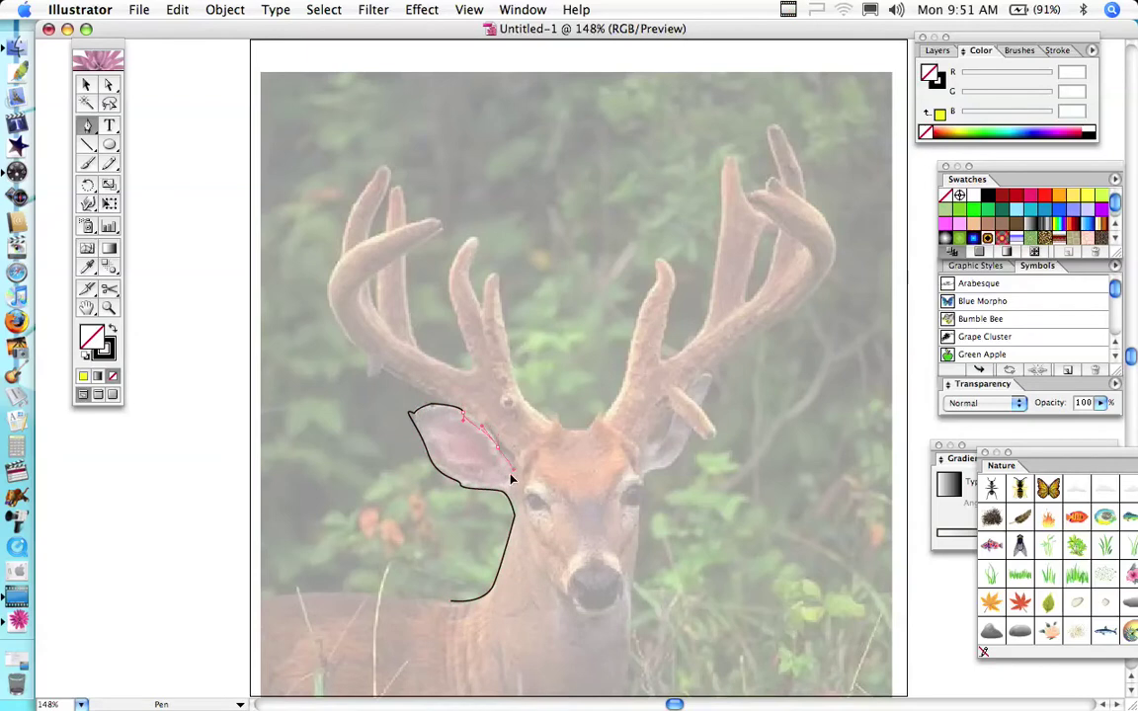
{"action": "left_click", "coordinate": [508, 475]}
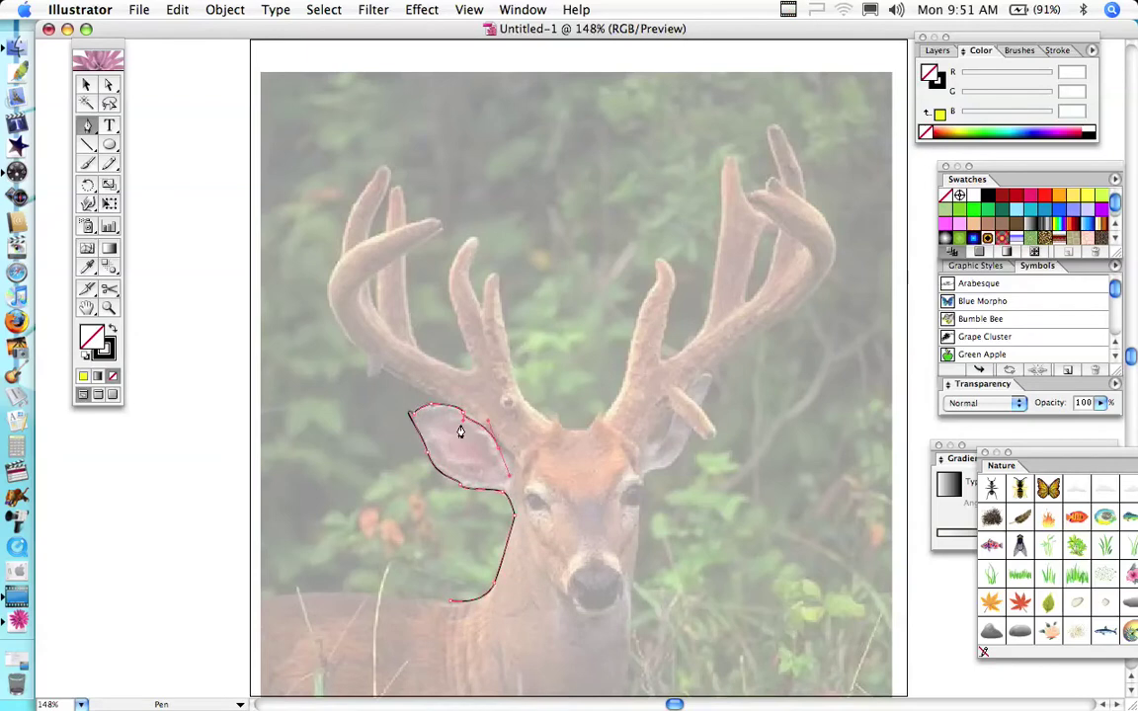
{"action": "key", "text": "alt"}
{"action": "left_click_drag", "start_coordinate": [464, 425], "coordinate": [468, 428]}
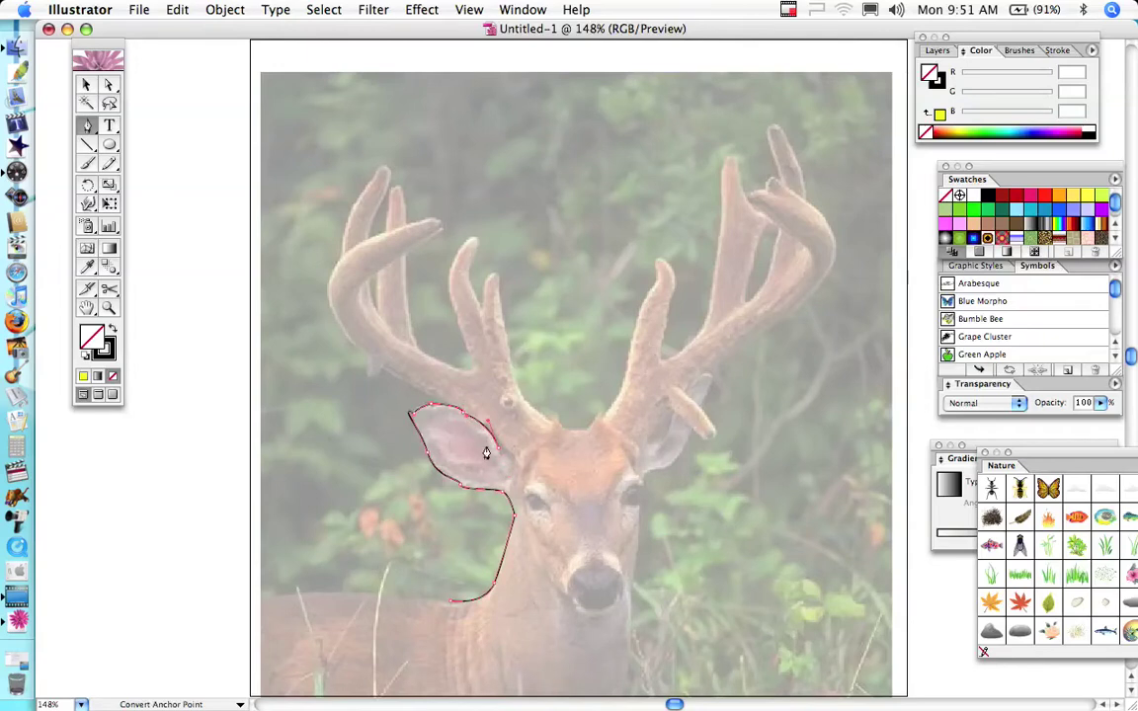
{"action": "left_click", "coordinate": [514, 466]}
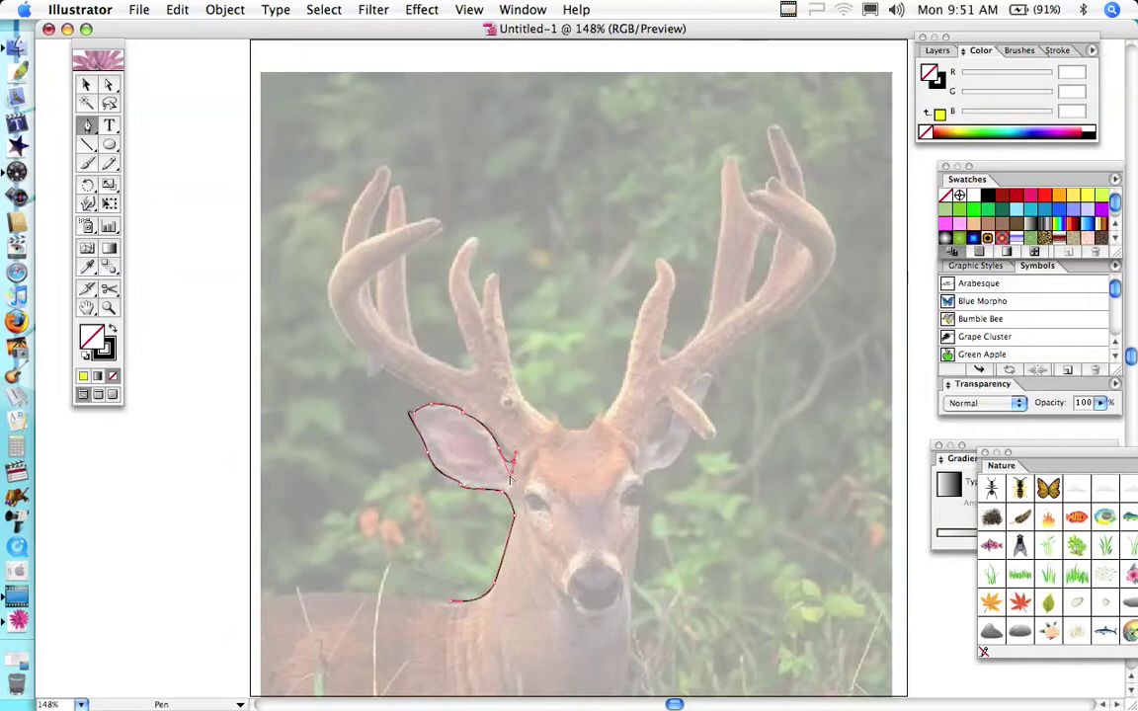
{"action": "left_click", "coordinate": [503, 476], "text": "alt"}
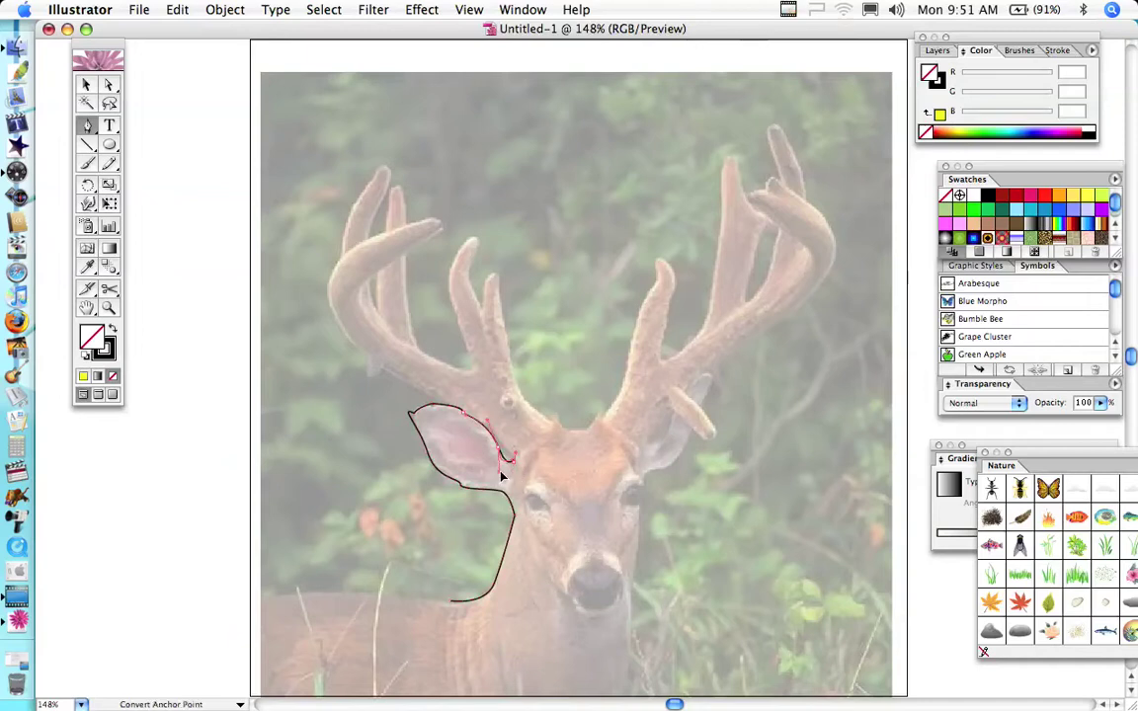
{"action": "left_click", "coordinate": [499, 480]}
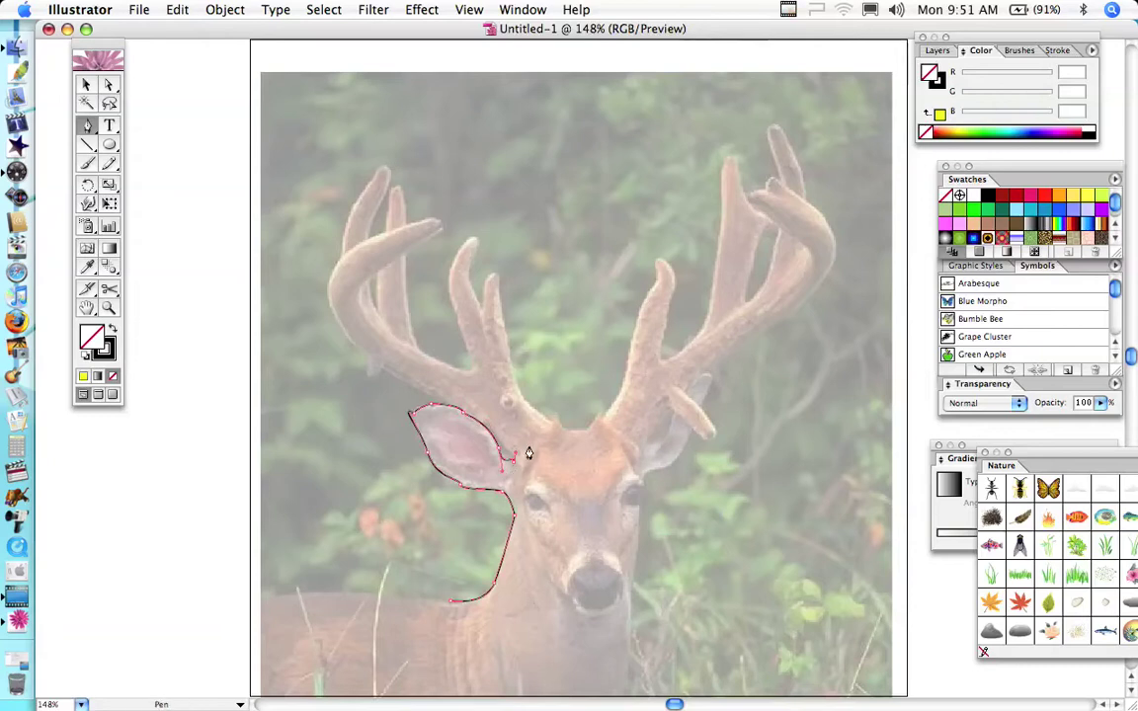
{"action": "left_click", "coordinate": [530, 451], "text": "super"}
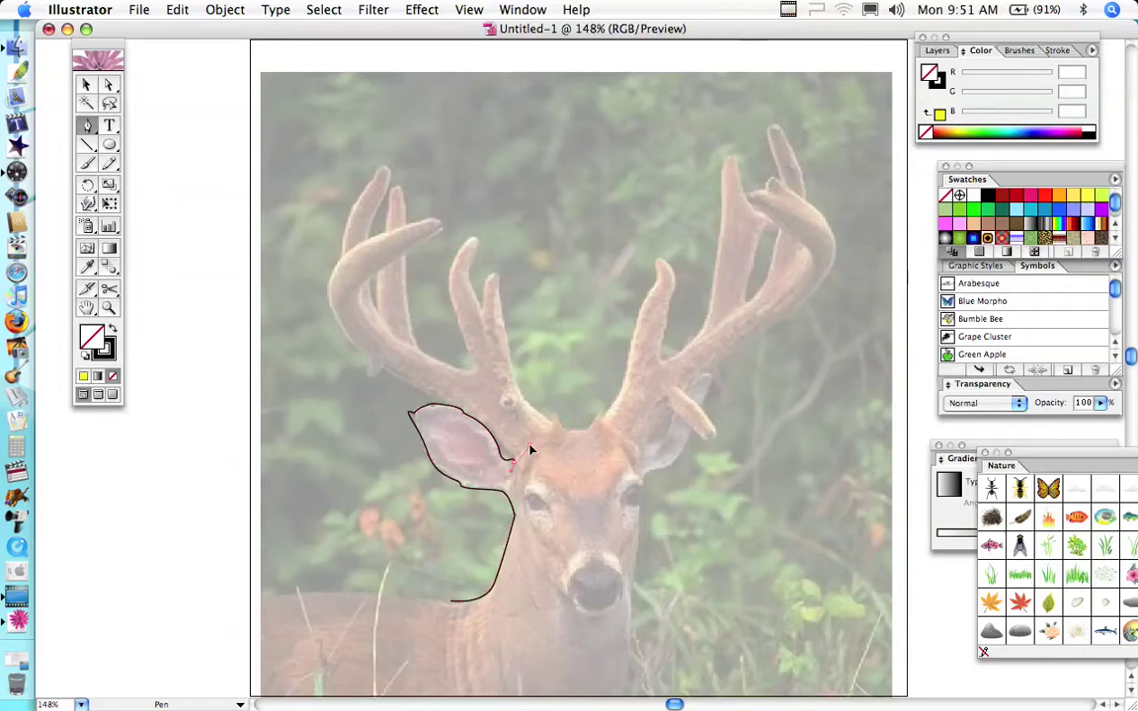
Extend the outline past the ear across the forehead toward the antler base.
{"action": "left_click", "coordinate": [530, 445]}
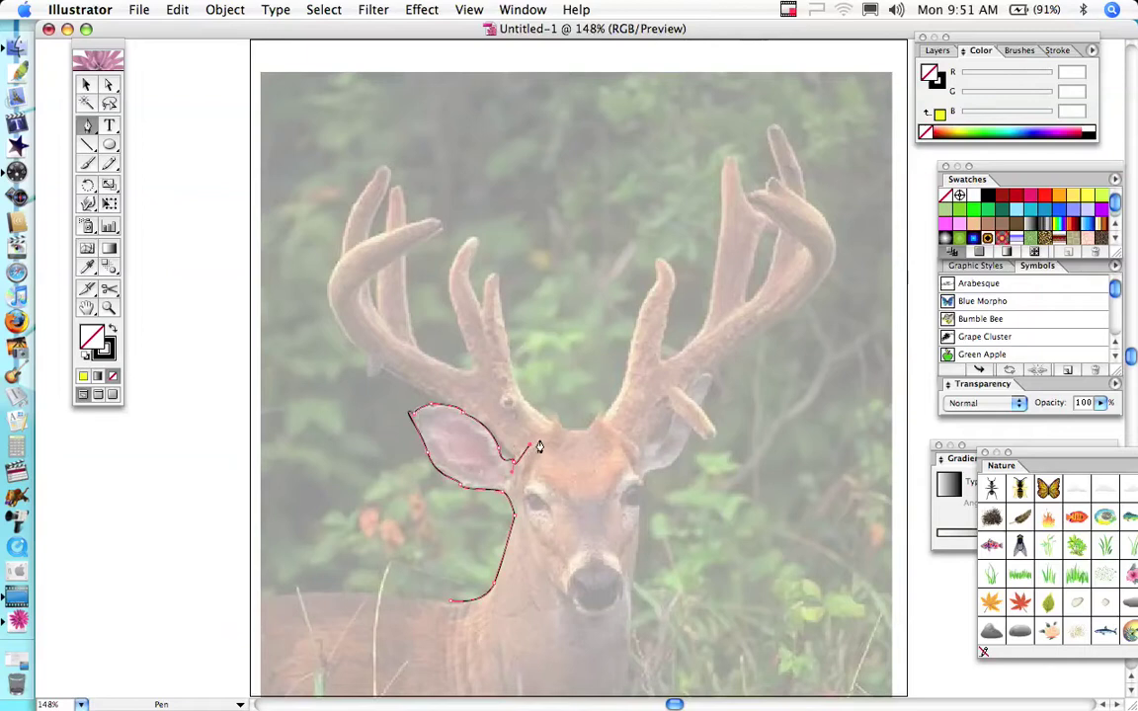
{"action": "left_click", "coordinate": [544, 439]}
{"action": "left_click", "coordinate": [549, 431]}
{"action": "left_click", "coordinate": [553, 421]}
{"action": "left_click", "coordinate": [570, 431], "text": "super"}
{"action": "left_click", "coordinate": [588, 428], "text": "super"}
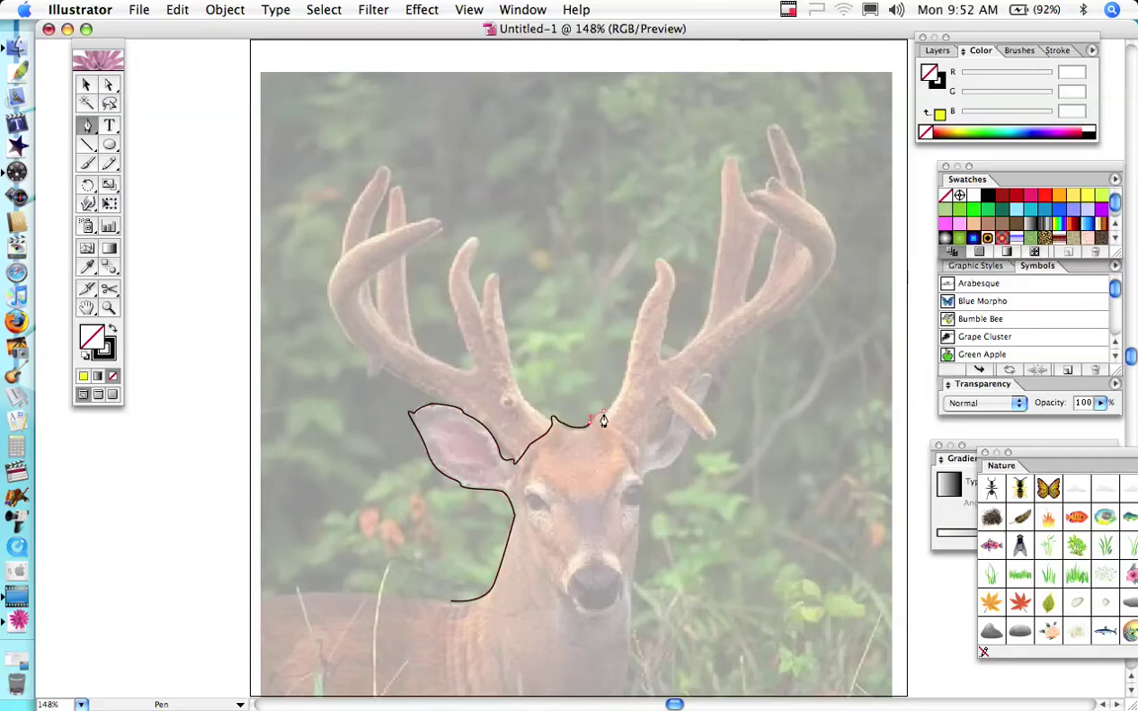
Carry the outline across the head top and down the right side of the face.
{"action": "left_click", "coordinate": [604, 414]}
{"action": "left_click", "coordinate": [616, 435], "text": "super"}
{"action": "left_click", "coordinate": [629, 440]}
{"action": "left_click", "coordinate": [640, 451], "text": "super"}
{"action": "left_click", "coordinate": [641, 457]}
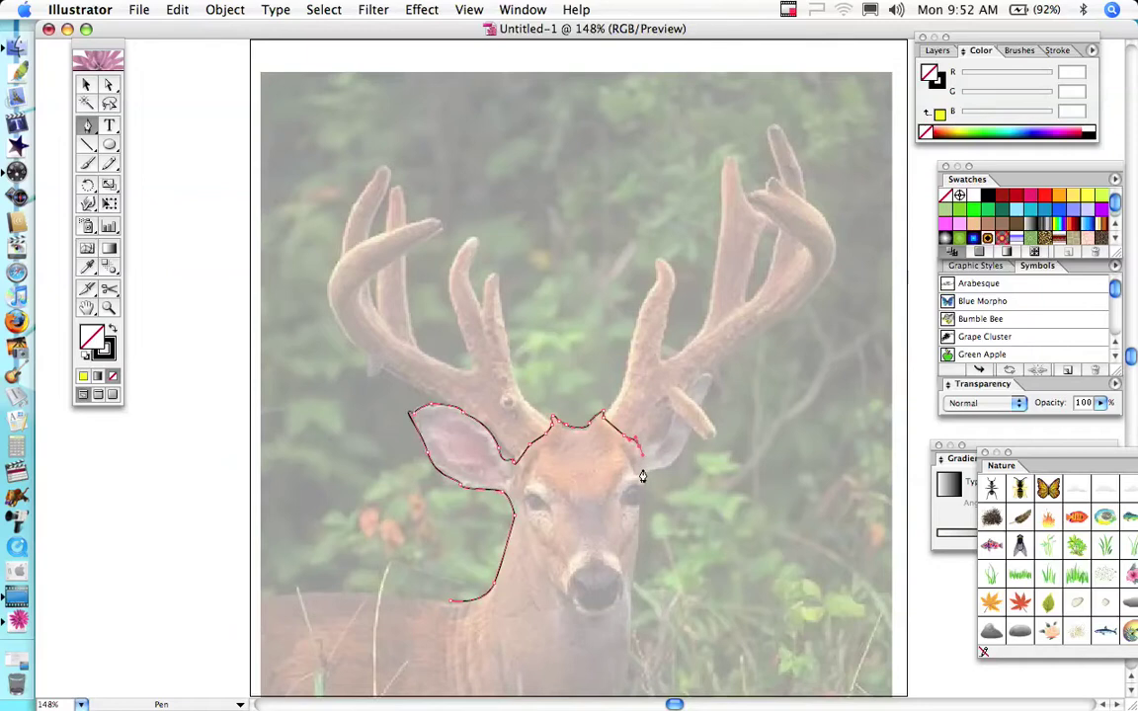
{"action": "left_click", "coordinate": [642, 477], "text": "super"}
{"action": "left_click", "coordinate": [643, 475]}
{"action": "left_click", "coordinate": [643, 500], "text": "super"}
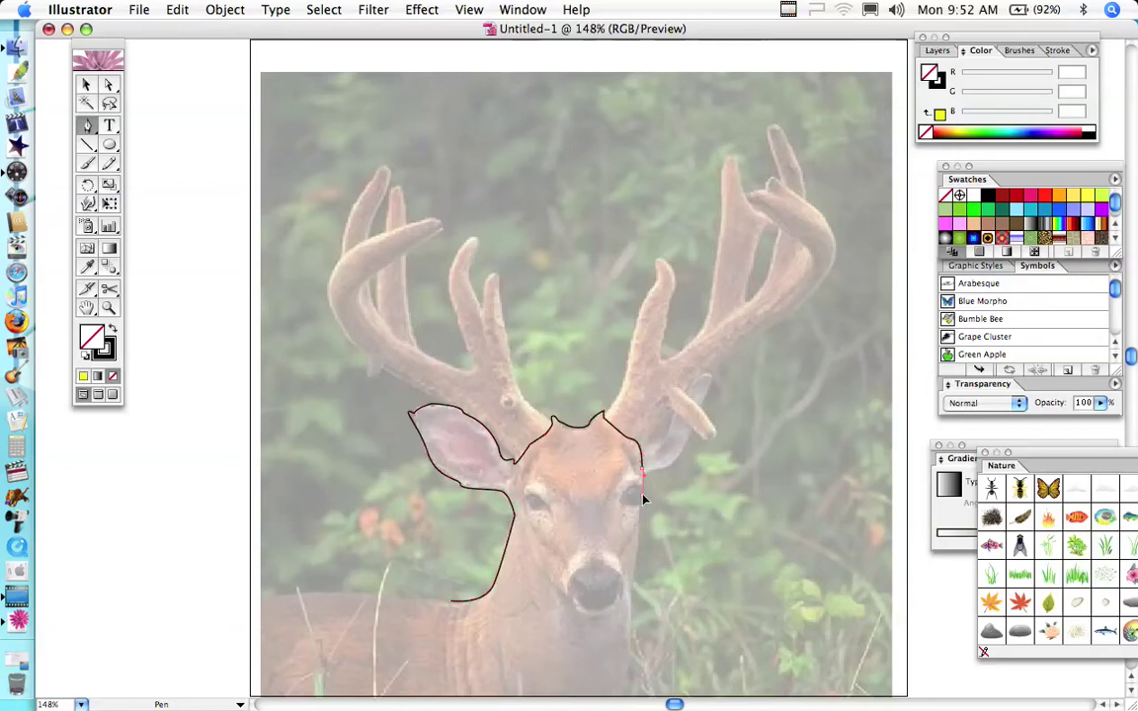
{"action": "left_click", "coordinate": [642, 503]}
{"action": "left_click", "coordinate": [640, 528], "text": "super"}
{"action": "left_click", "coordinate": [641, 532]}
Trace down to the chin and convert the chin anchor to a sharp corner.
{"action": "left_click", "coordinate": [638, 546], "text": "super"}
{"action": "left_click", "coordinate": [635, 558]}
{"action": "left_click", "coordinate": [632, 582], "text": "super"}
{"action": "left_click", "coordinate": [632, 586]}
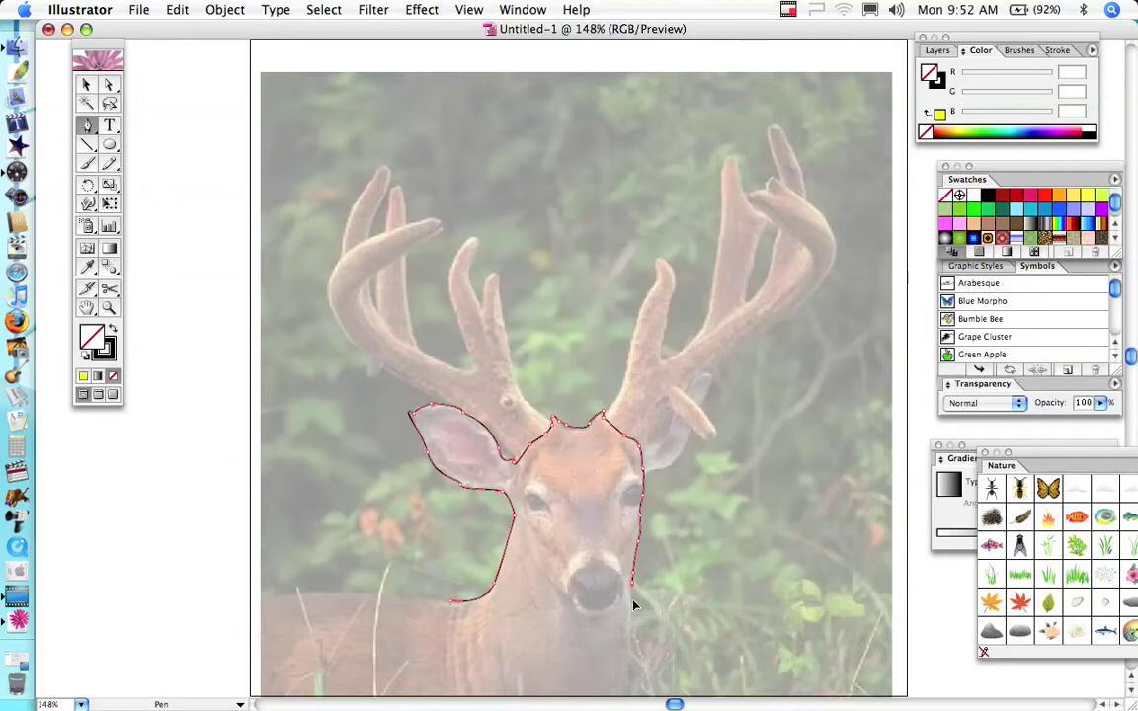
{"action": "left_click", "coordinate": [635, 605], "text": "super"}
{"action": "left_click", "coordinate": [633, 600]}
{"action": "left_click", "coordinate": [631, 633], "text": "super"}
{"action": "left_click", "coordinate": [631, 624]}
{"action": "key", "text": "alt"}
{"action": "left_click", "coordinate": [637, 610], "text": "super"}
{"action": "left_click", "coordinate": [631, 616]}
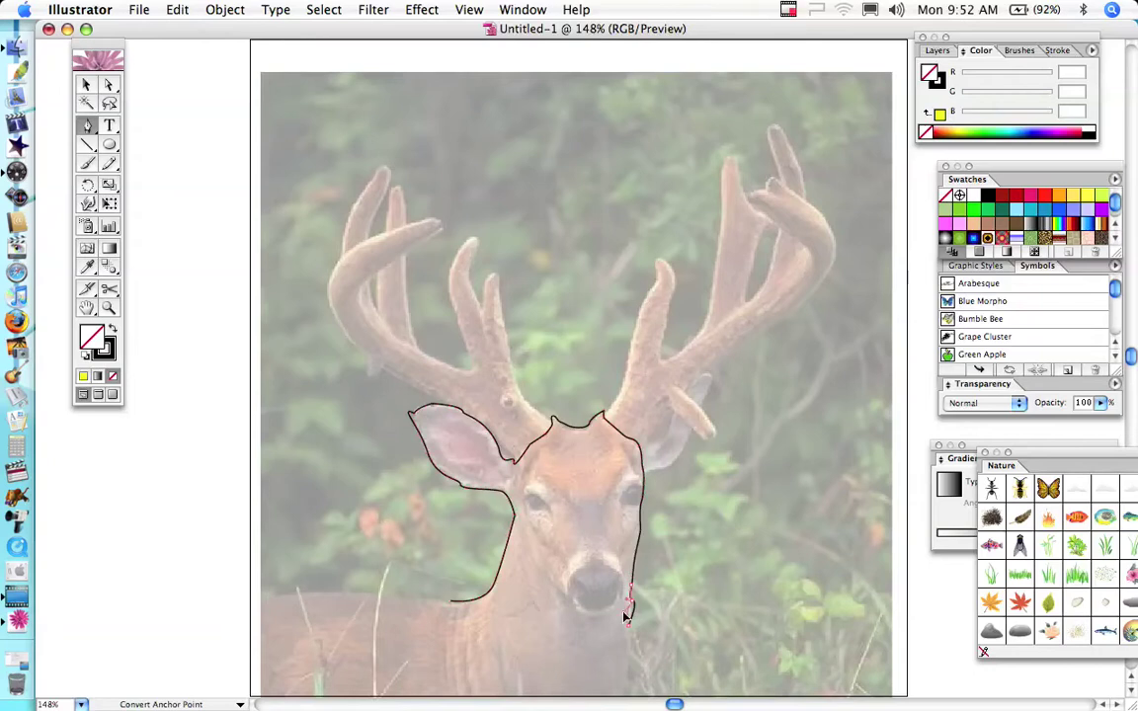
{"action": "left_click", "coordinate": [624, 618]}
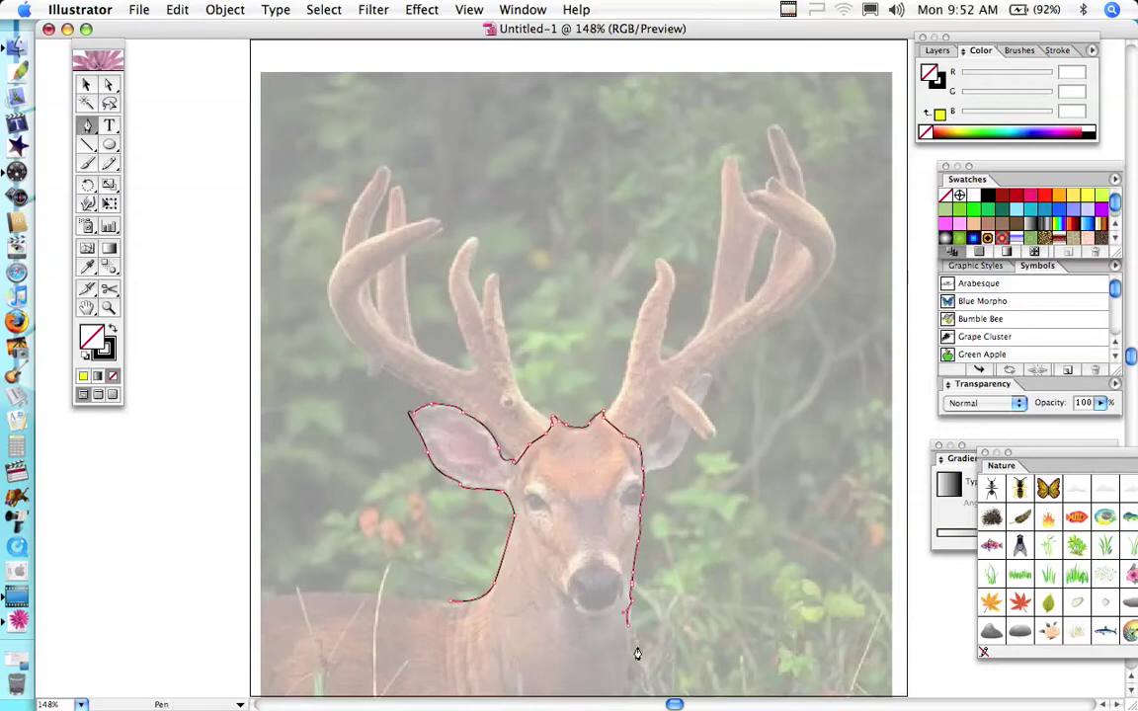
Extend the outline down the neck and close it at the neck's left side.
{"action": "left_click", "coordinate": [637, 653]}
{"action": "left_click", "coordinate": [635, 655], "text": "super"}
{"action": "left_click", "coordinate": [636, 655]}
{"action": "left_click", "coordinate": [638, 680]}
{"action": "left_click", "coordinate": [639, 681], "text": "super"}
{"action": "left_click", "coordinate": [640, 681]}
{"action": "left_click", "coordinate": [644, 688]}
{"action": "left_click", "coordinate": [645, 686], "text": "super"}
{"action": "left_click", "coordinate": [645, 686]}
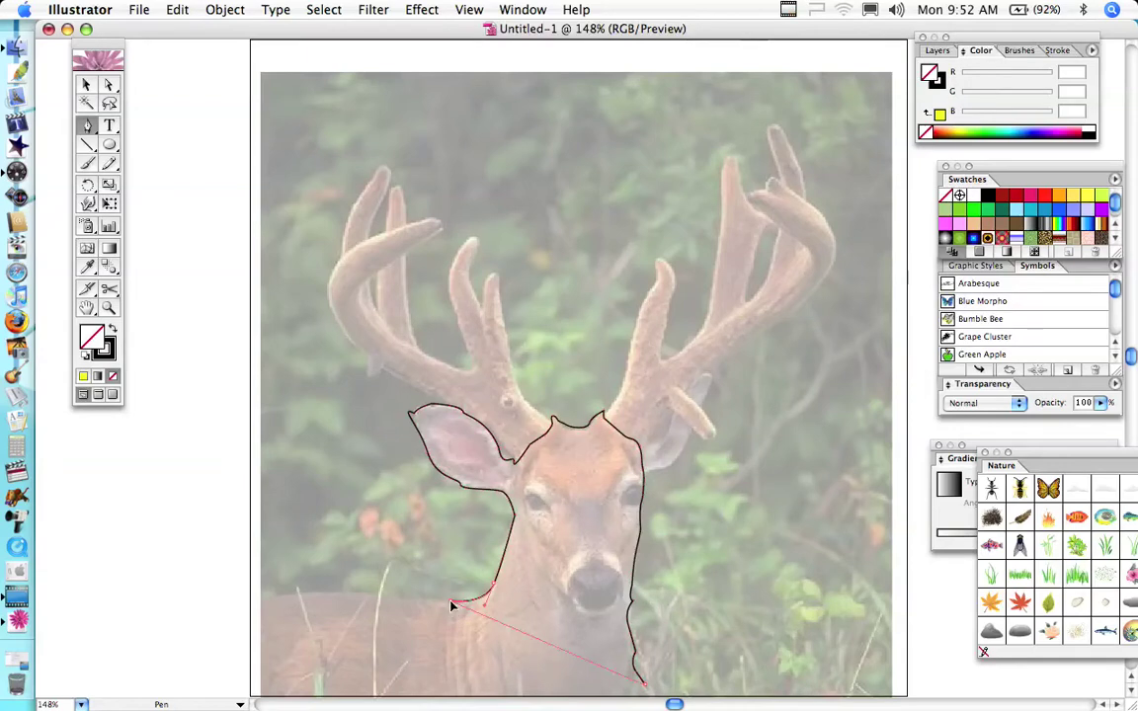
{"action": "left_click", "coordinate": [450, 608]}
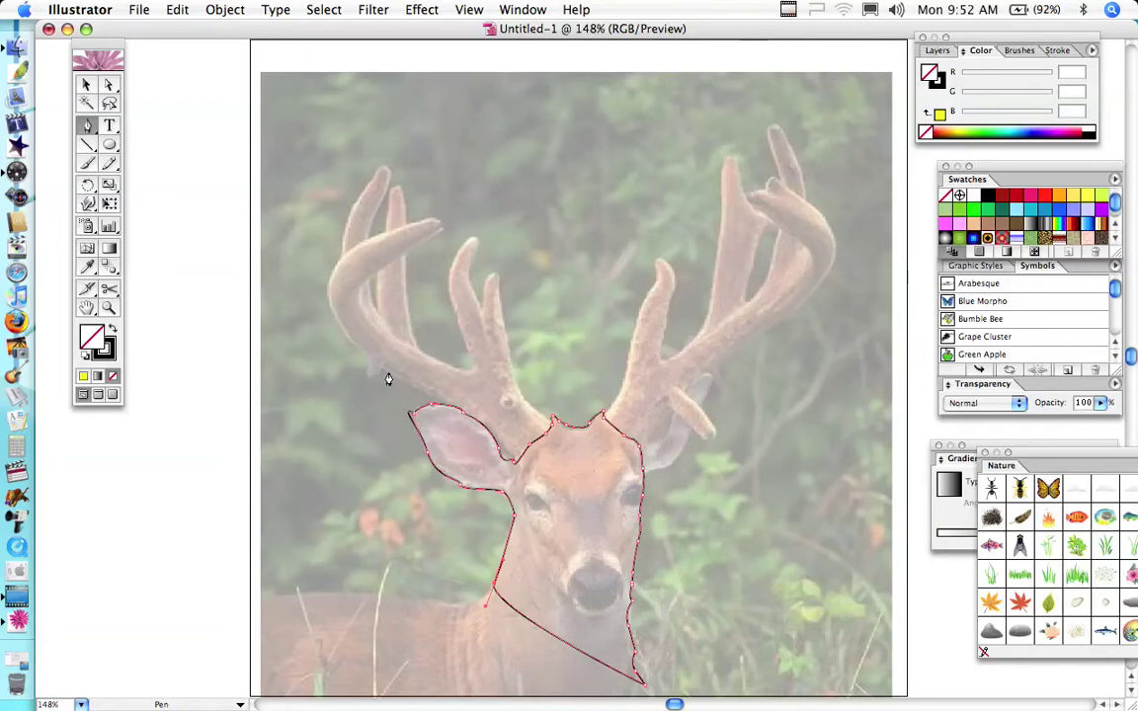
Start a new face path at the forehead, curving it down to the muzzle.
{"action": "left_click", "coordinate": [87, 86]}
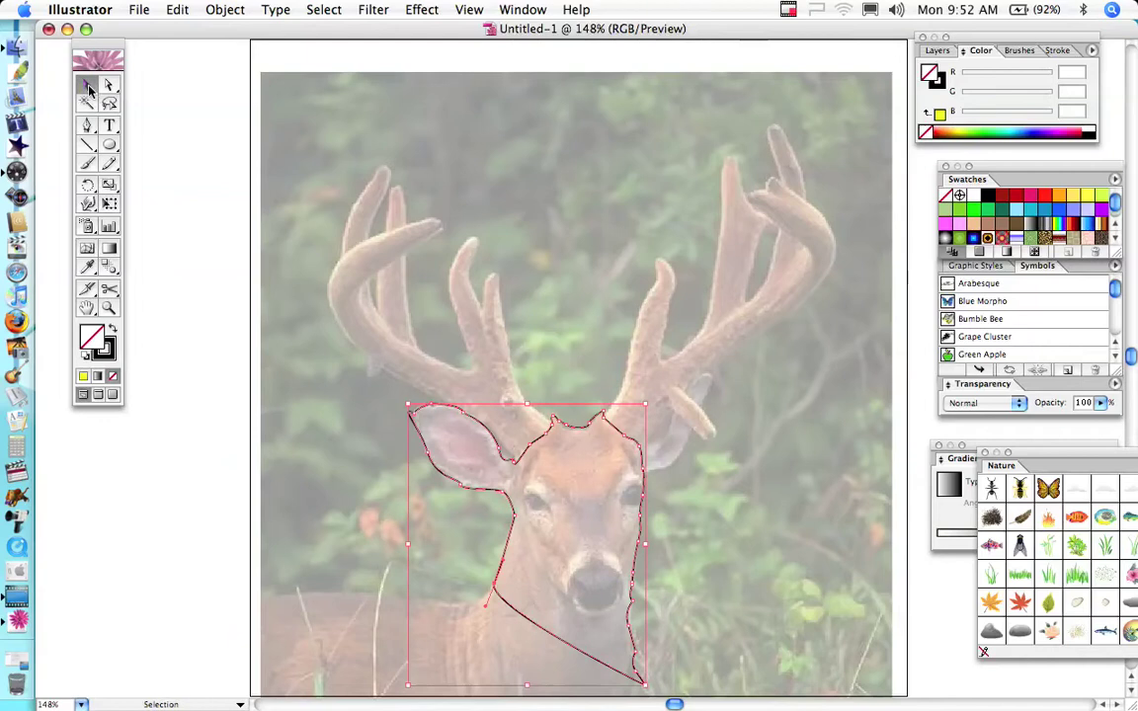
{"action": "left_click", "coordinate": [321, 209]}
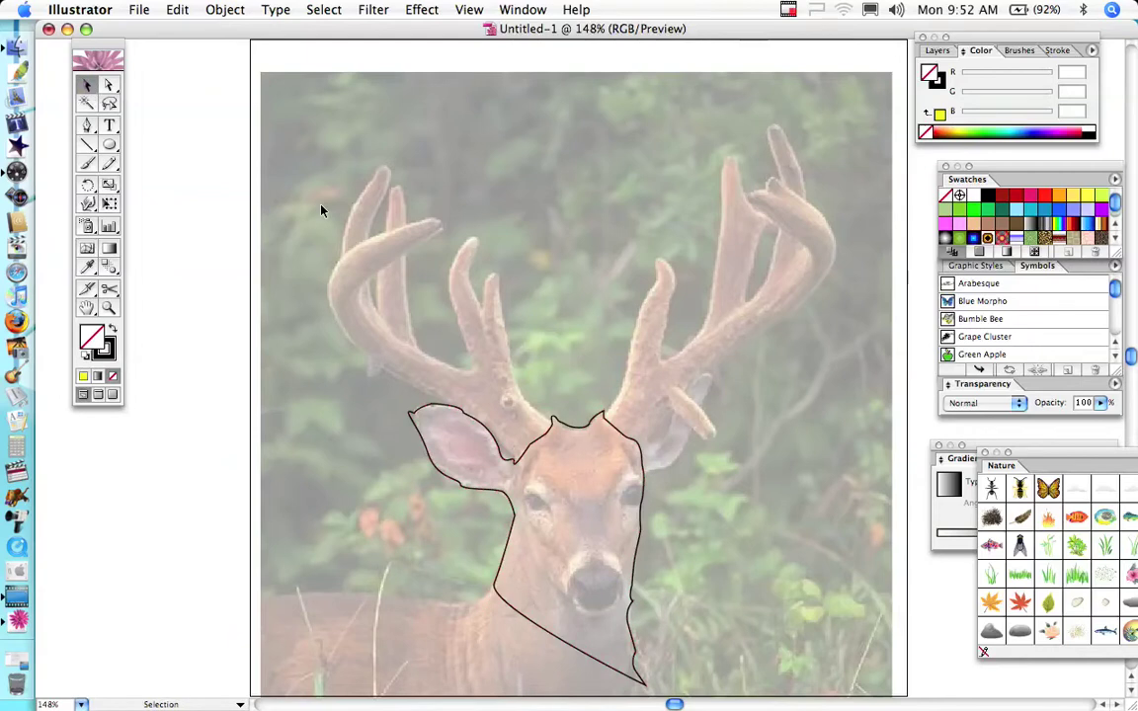
{"action": "left_click", "coordinate": [87, 126]}
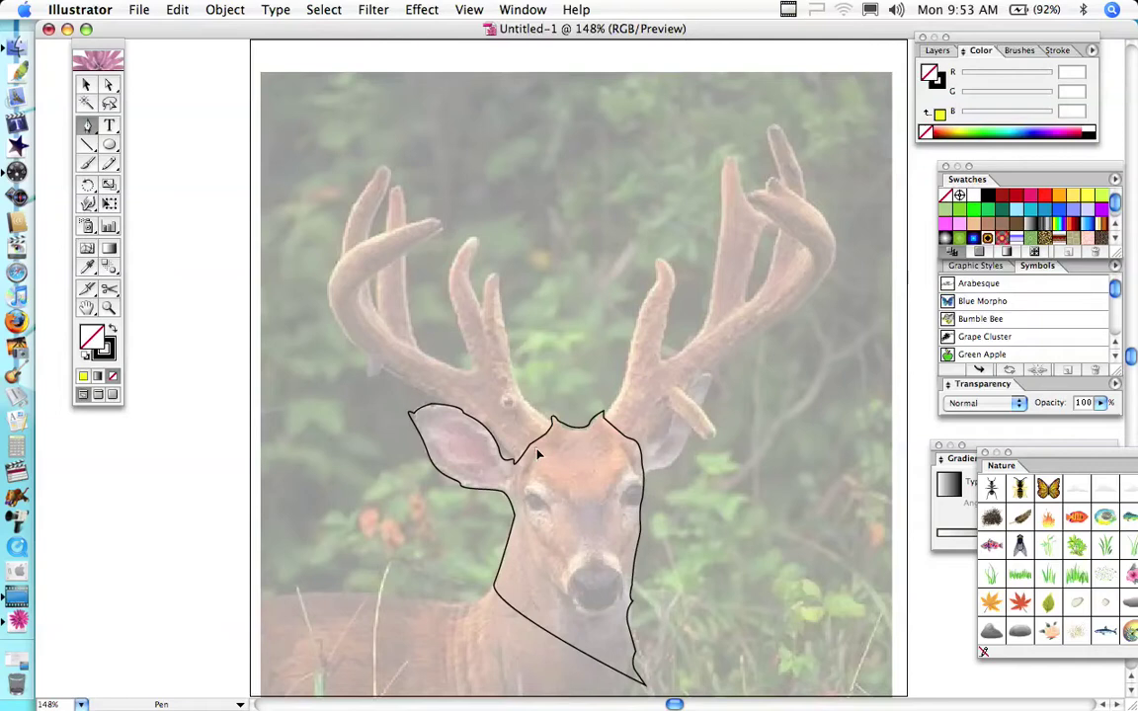
{"action": "left_click_drag", "start_coordinate": [537, 452], "coordinate": [547, 455]}
{"action": "left_click_drag", "start_coordinate": [531, 552], "coordinate": [570, 597]}
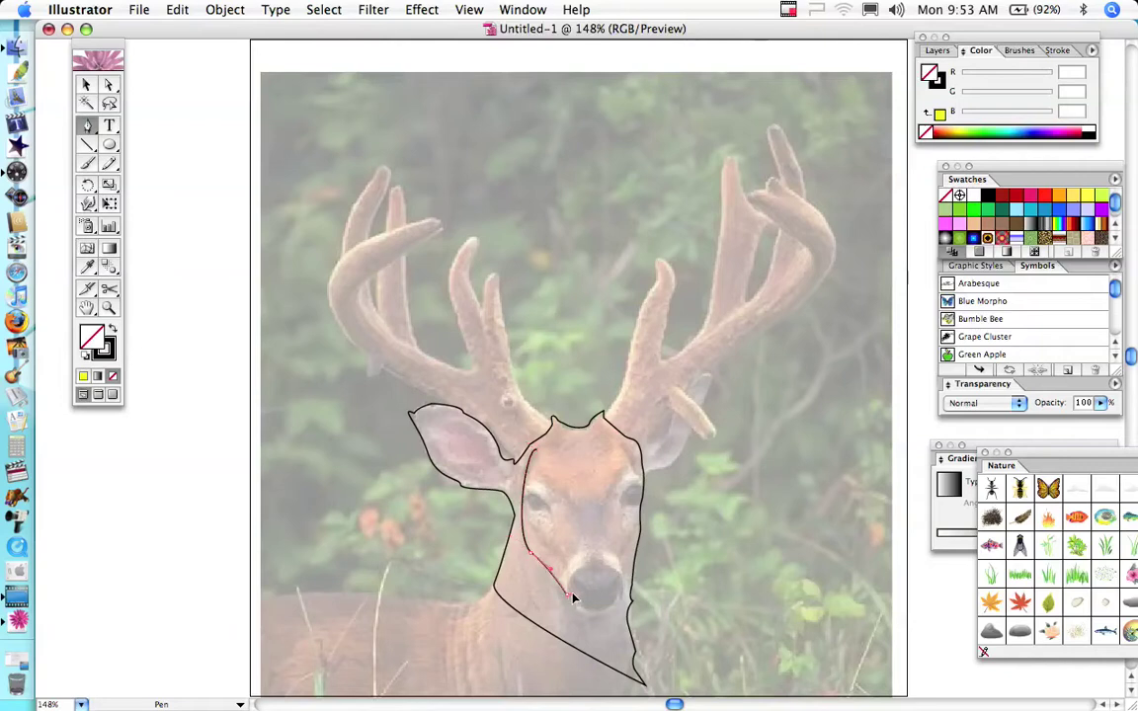
{"action": "key", "text": "alt"}
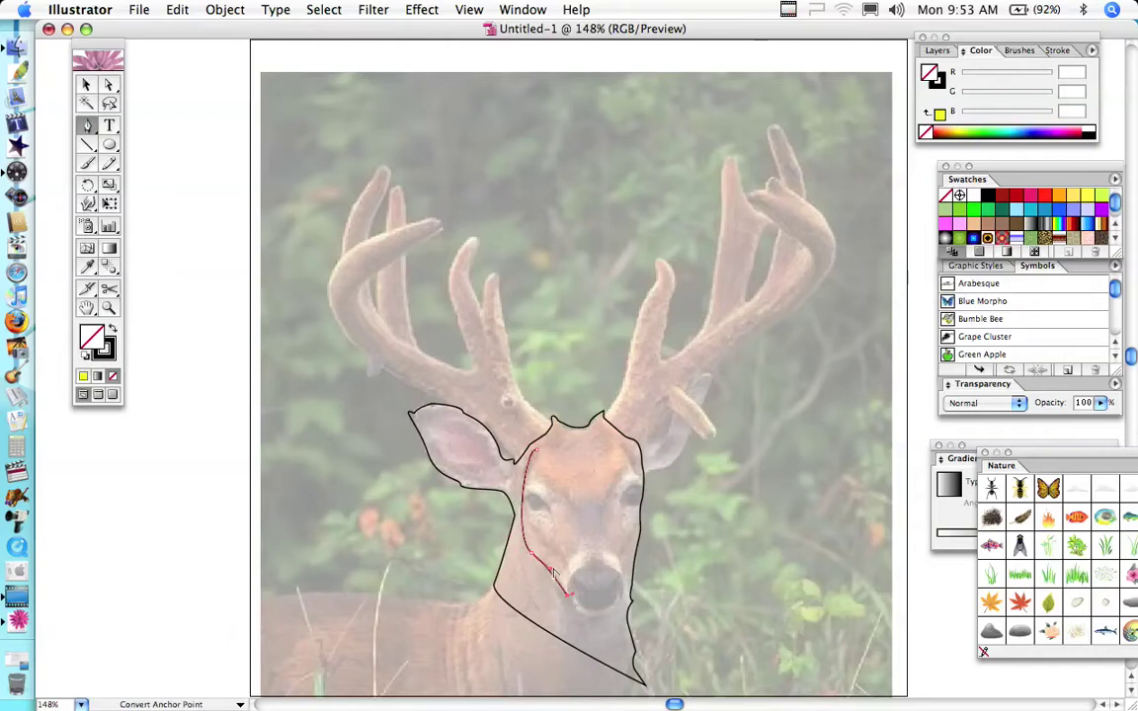
{"action": "left_click_drag", "start_coordinate": [553, 572], "coordinate": [545, 581]}
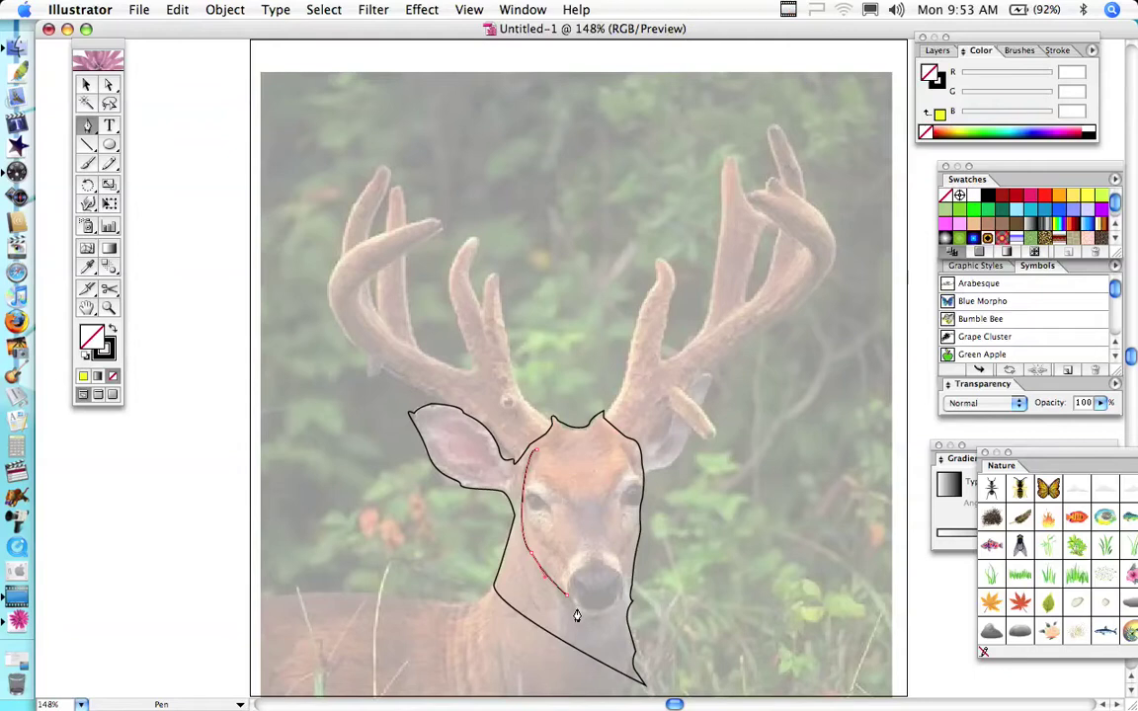
{"action": "left_click_drag", "start_coordinate": [573, 602], "coordinate": [580, 613]}
{"action": "left_click", "coordinate": [571, 599], "text": "alt"}
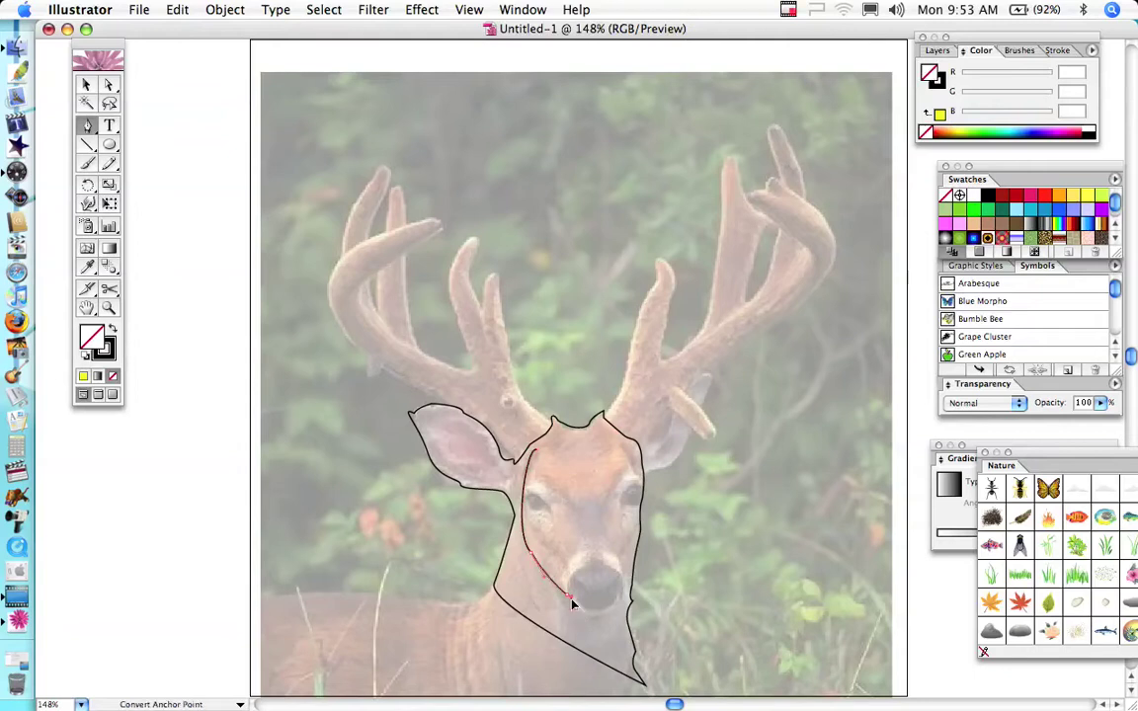
{"action": "mouse_move", "coordinate": [588, 619]}
{"action": "left_mouse_down"}
{"action": "mouse_move", "coordinate": [597, 619]}
{"action": "mouse_move", "coordinate": [578, 612]}
{"action": "mouse_move", "coordinate": [589, 614]}
{"action": "left_mouse_up"}
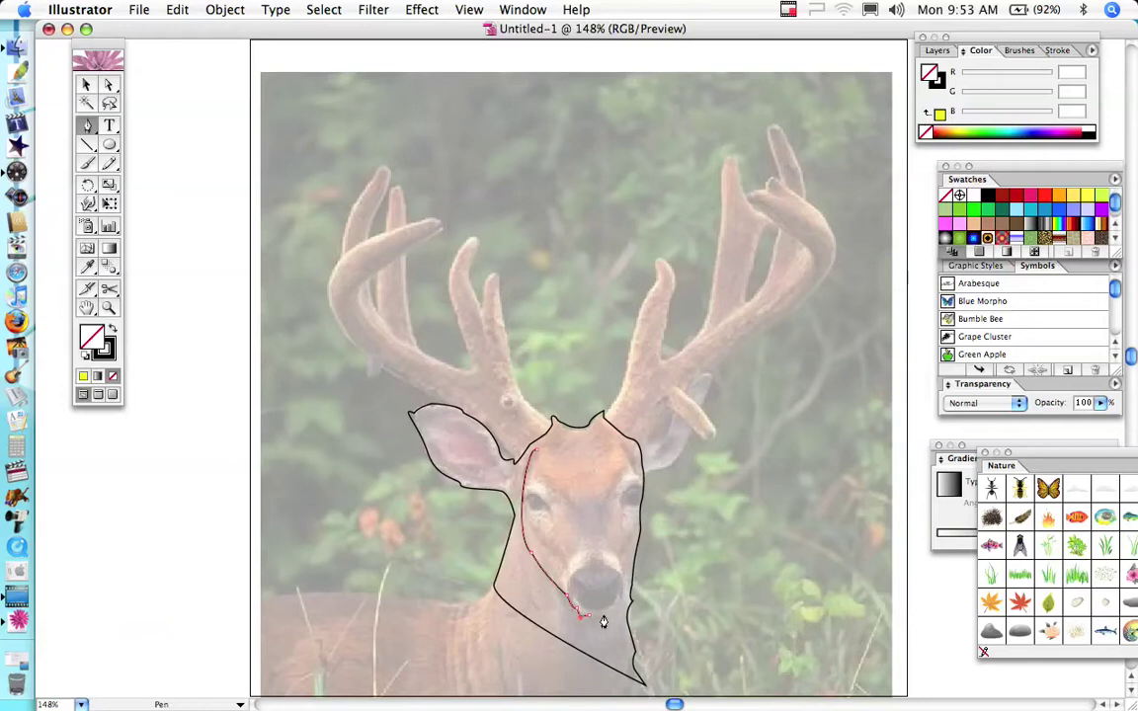
Bring the face path under the muzzle, up the right cheek, and close it at the head top.
{"action": "left_click", "coordinate": [615, 610]}
{"action": "left_click", "coordinate": [626, 596]}
{"action": "left_click", "coordinate": [624, 587]}
{"action": "left_click", "coordinate": [632, 571]}
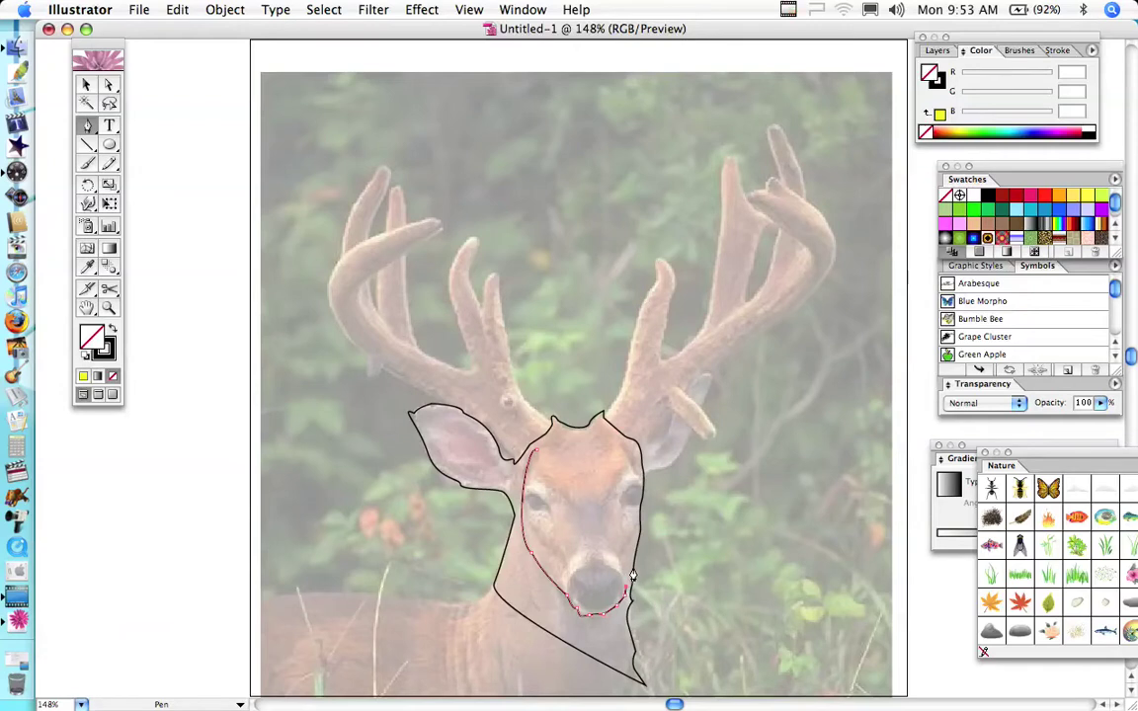
{"action": "left_click", "coordinate": [638, 485]}
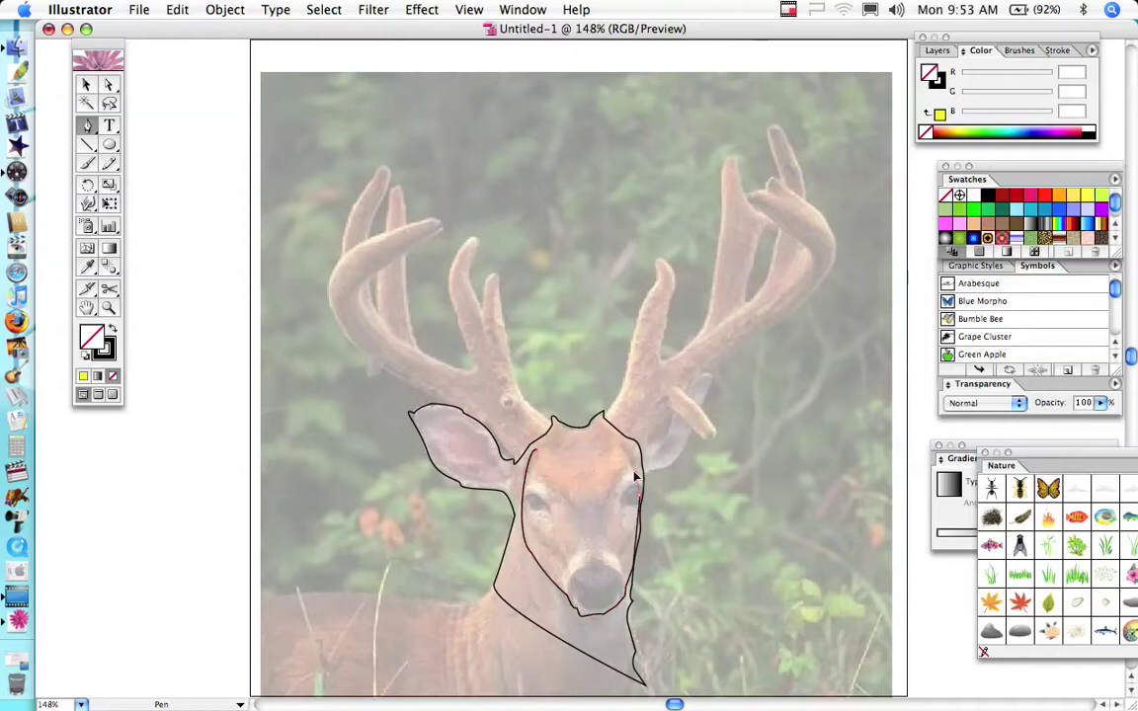
{"action": "left_click", "coordinate": [635, 474]}
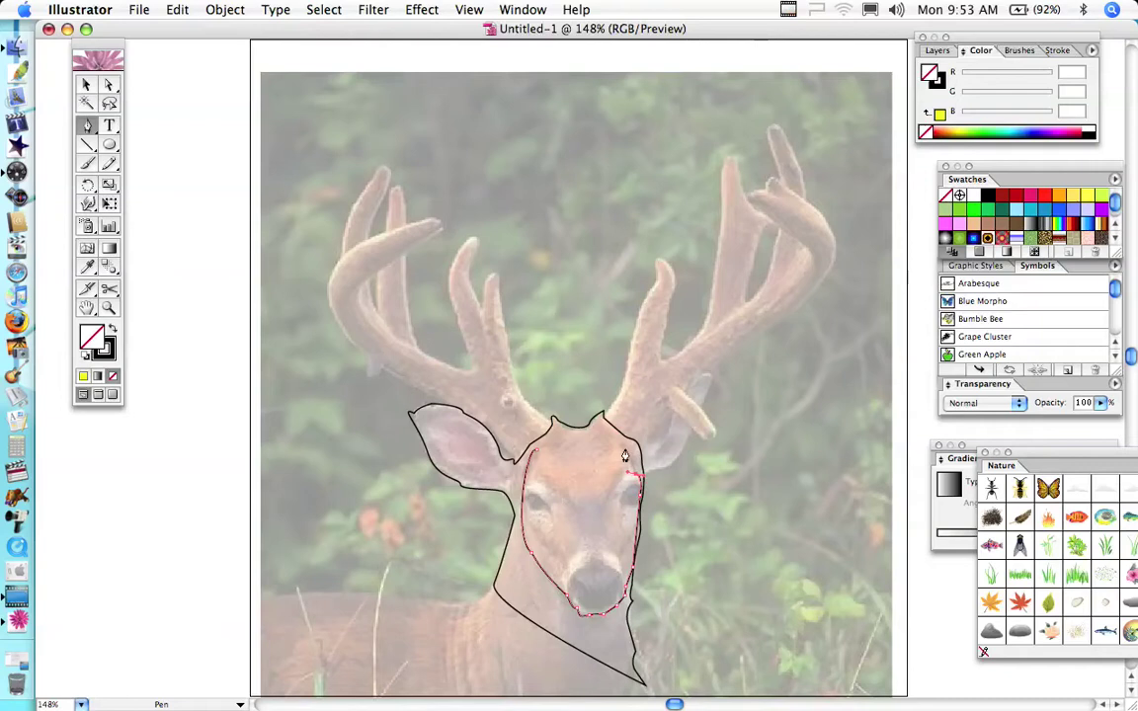
{"action": "left_click", "coordinate": [624, 451], "text": "super"}
{"action": "left_click", "coordinate": [624, 454], "text": "super"}
{"action": "key", "text": "alt"}
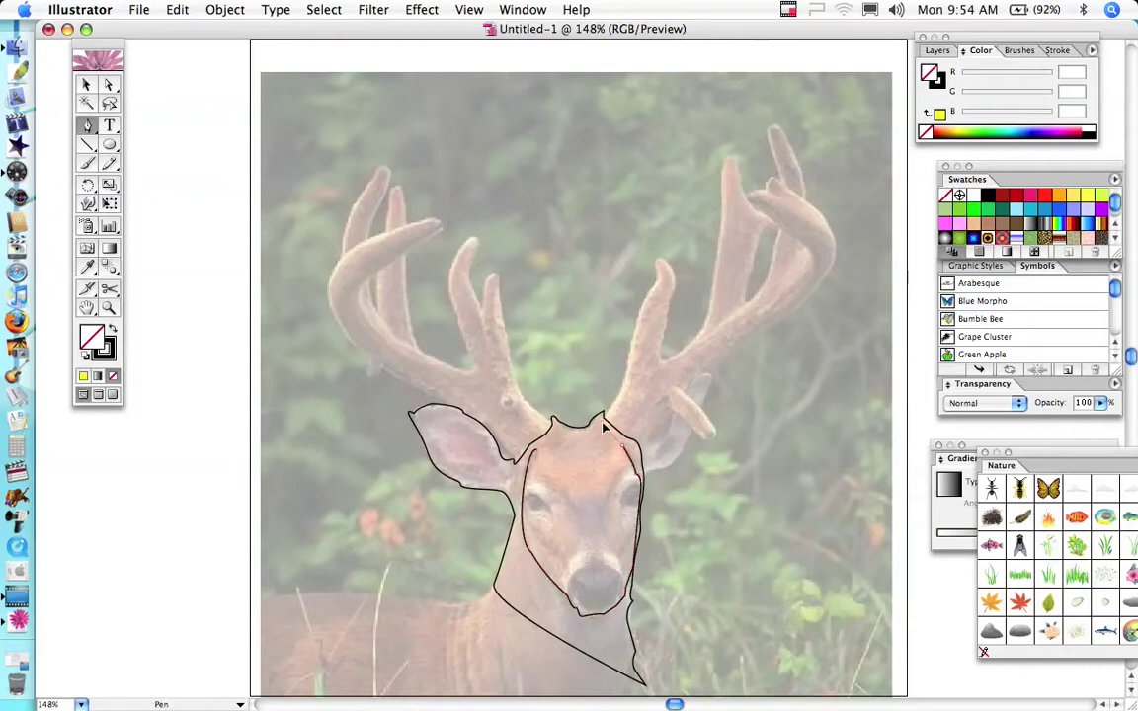
{"action": "left_click", "coordinate": [597, 418]}
{"action": "left_click", "coordinate": [576, 429]}
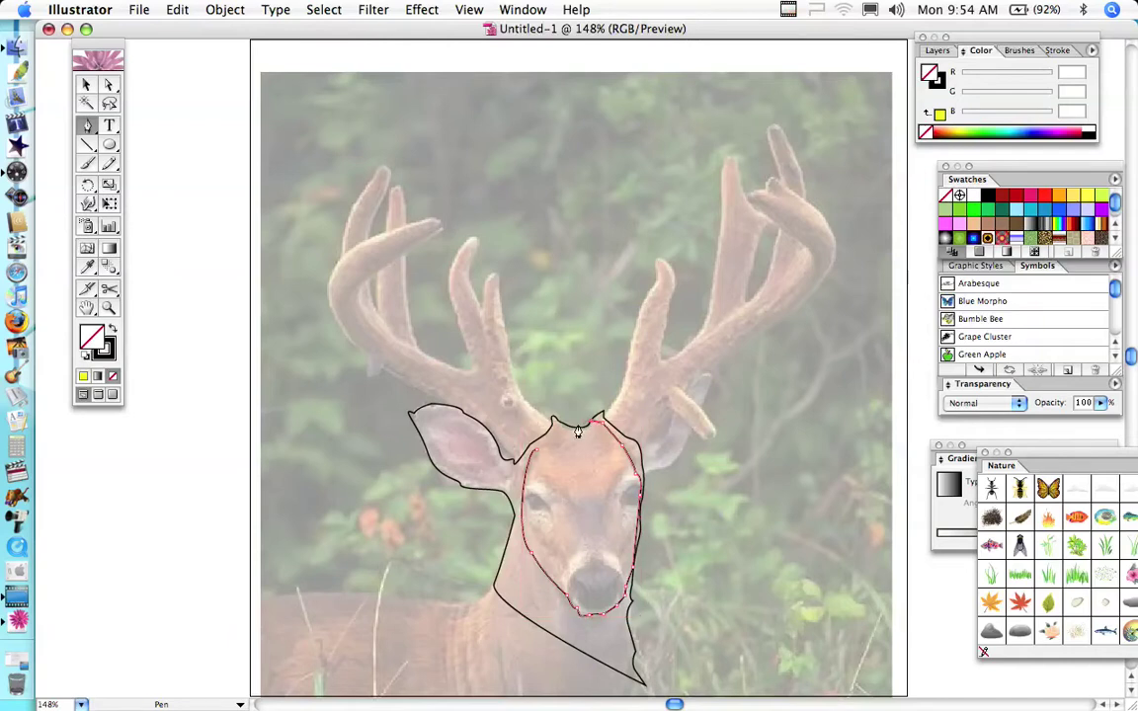
{"action": "left_click", "coordinate": [586, 432], "text": "super"}
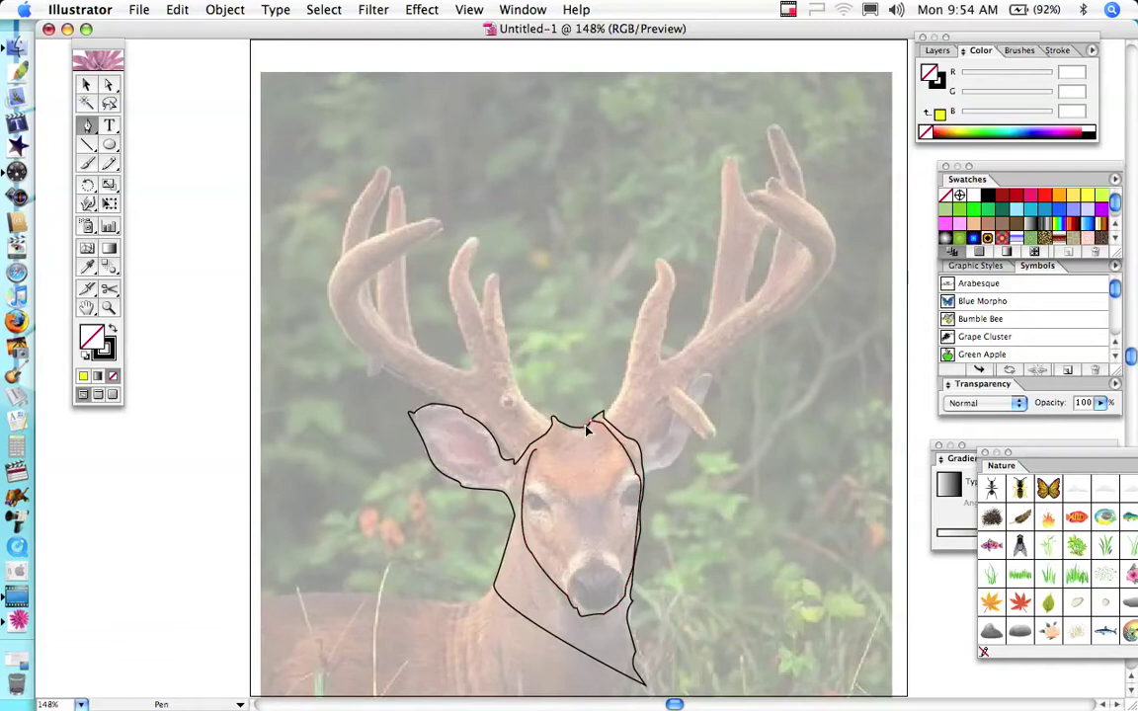
{"action": "left_click", "coordinate": [578, 428], "text": "super"}
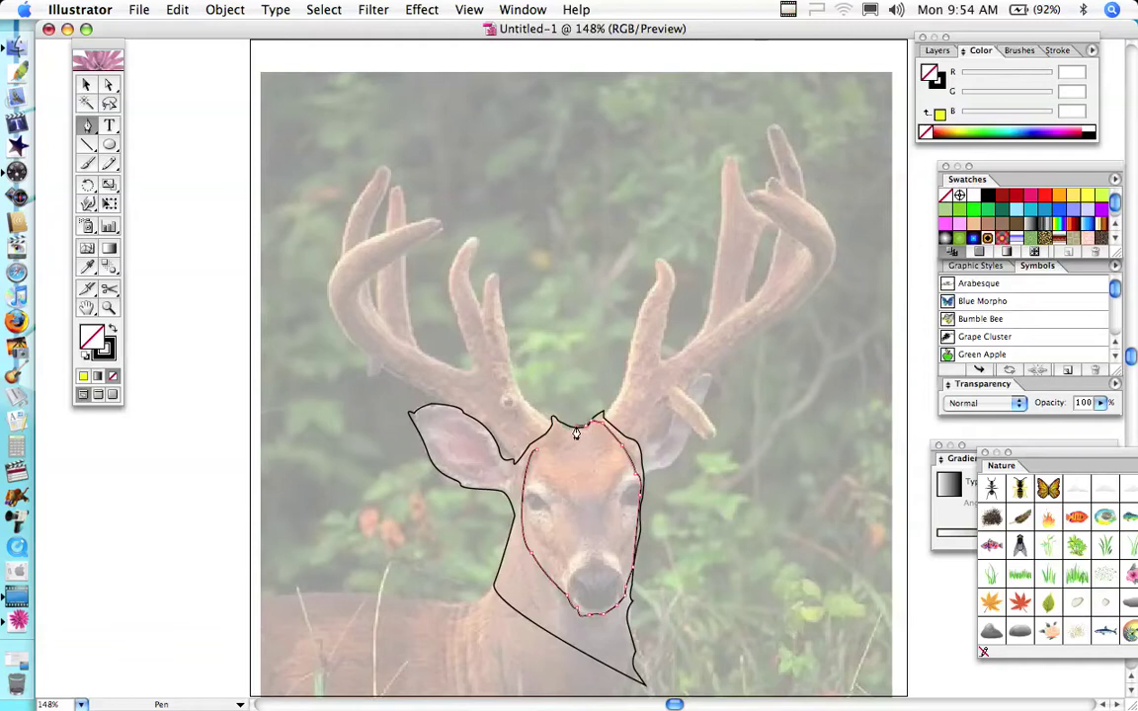
{"action": "left_click", "coordinate": [566, 429], "text": "super"}
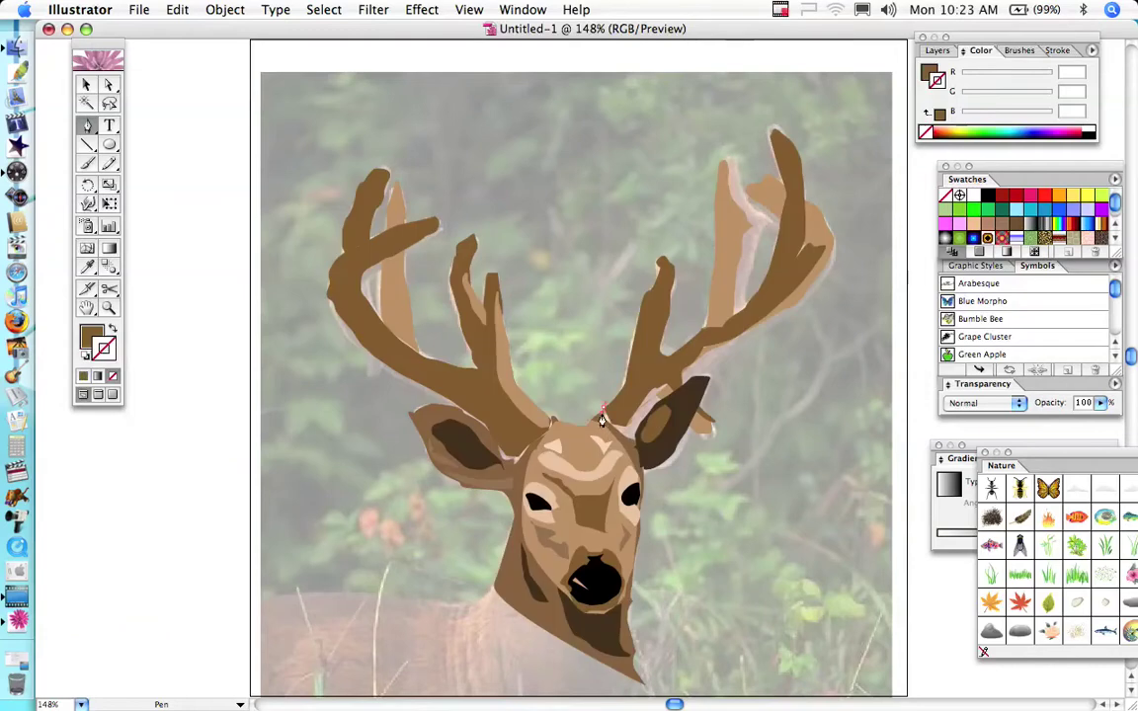
Draw a small four-point shape at the right antler base, then select and deselect it.
{"action": "left_click", "coordinate": [619, 430]}
{"action": "left_click", "coordinate": [630, 439]}
{"action": "left_click", "coordinate": [665, 402]}
{"action": "left_click", "coordinate": [666, 394]}
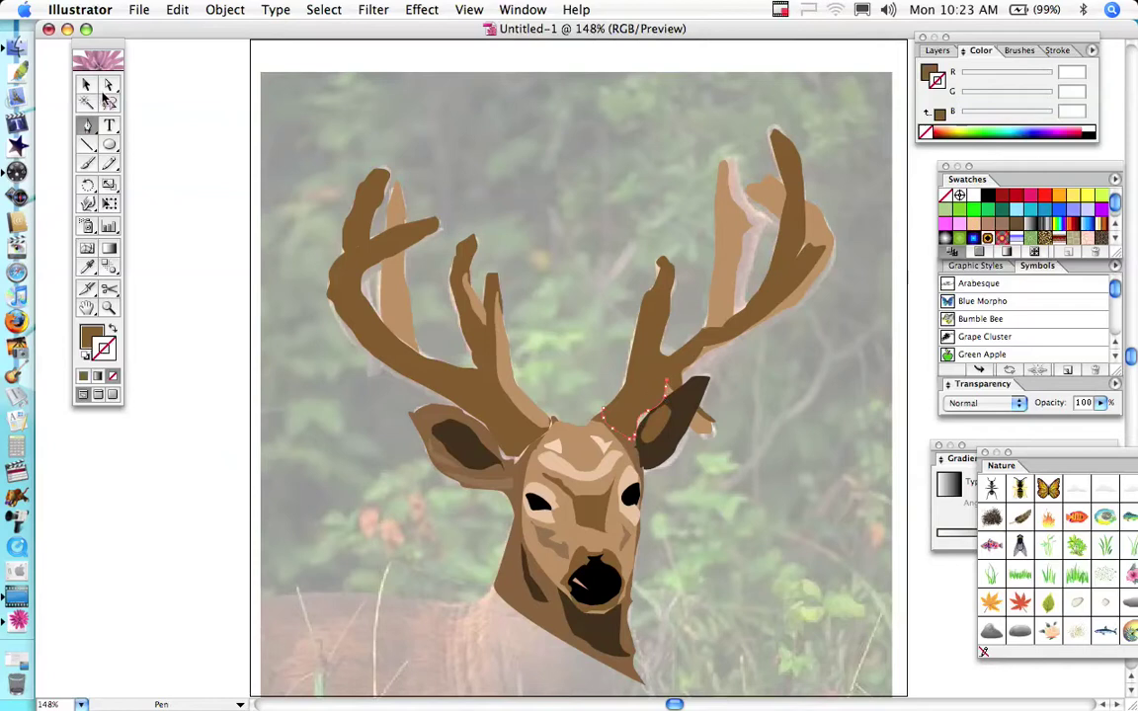
{"action": "left_click", "coordinate": [86, 84]}
{"action": "left_click", "coordinate": [201, 165]}
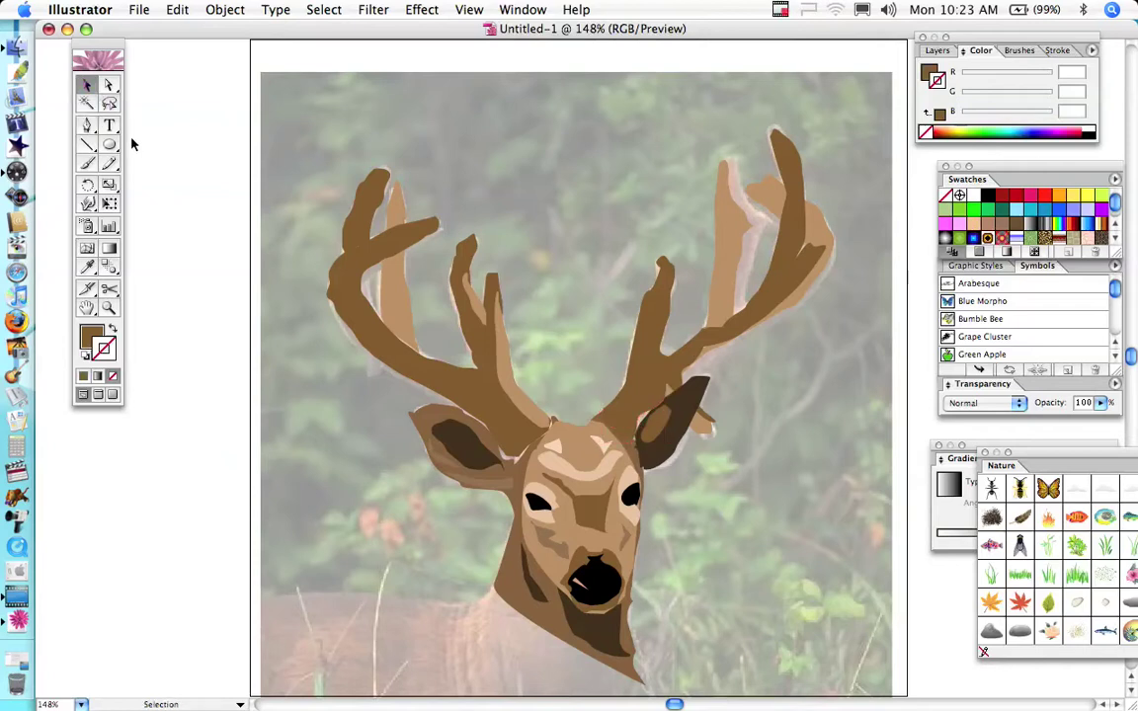
{"action": "left_click", "coordinate": [86, 124]}
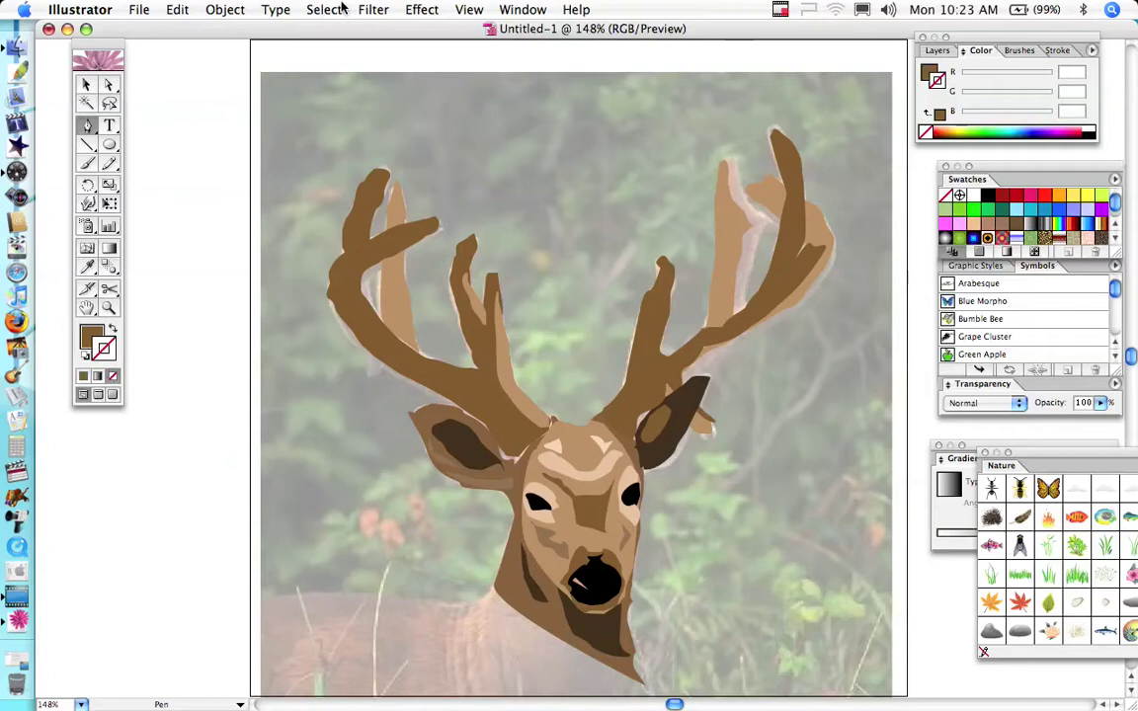
{"action": "left_click", "coordinate": [225, 10]}
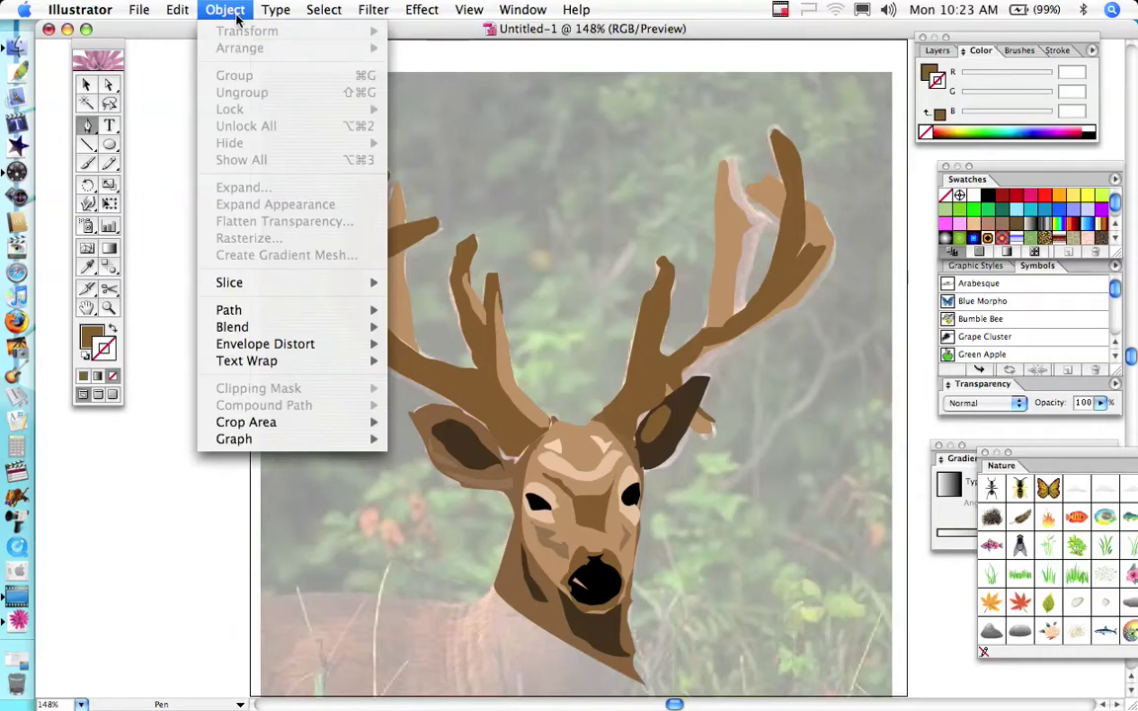
{"action": "left_click", "coordinate": [238, 18]}
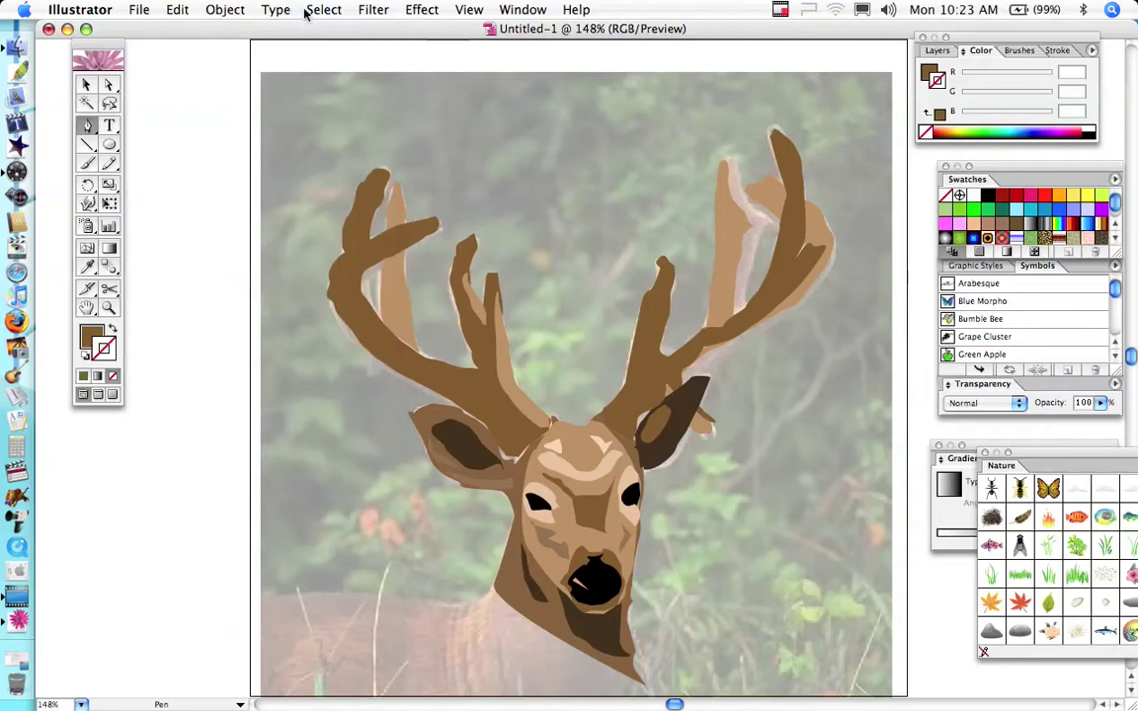
{"action": "left_click", "coordinate": [181, 12]}
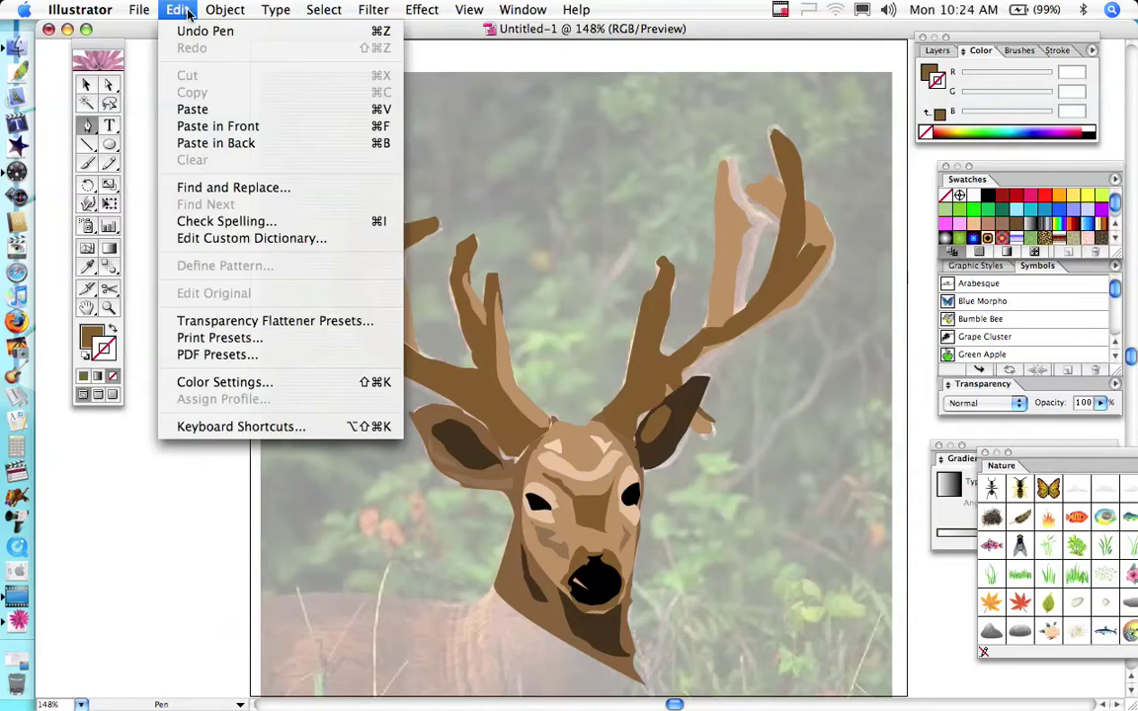
{"action": "mouse_move", "coordinate": [218, 12]}
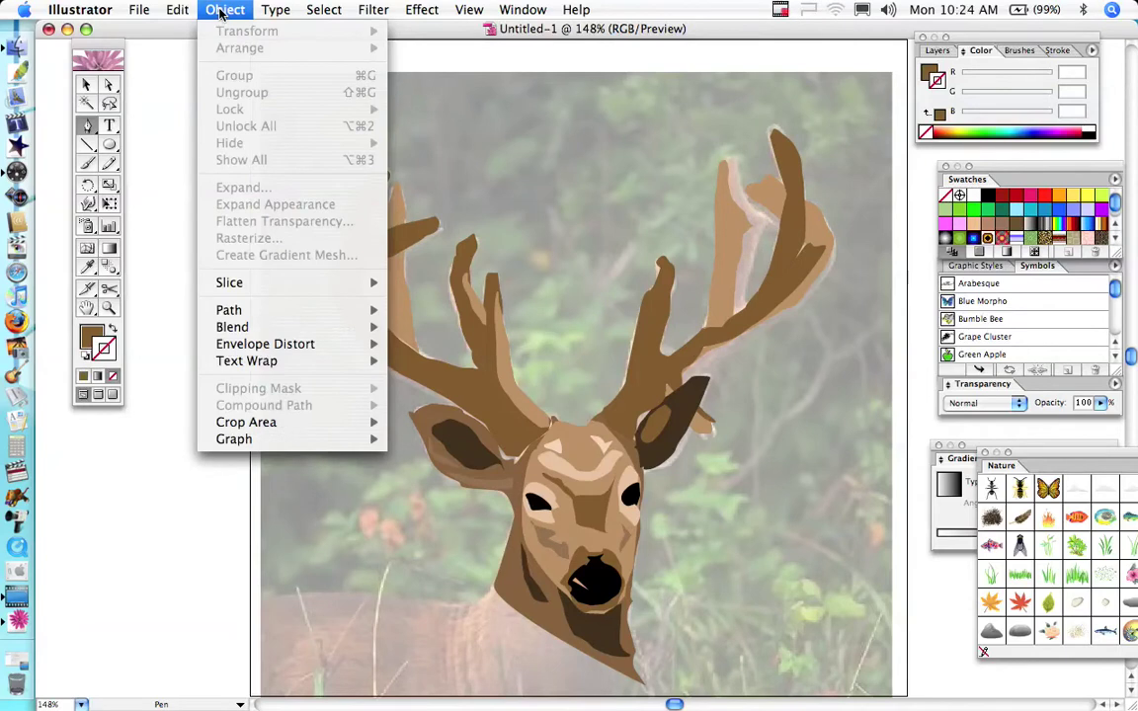
{"action": "mouse_move", "coordinate": [272, 8]}
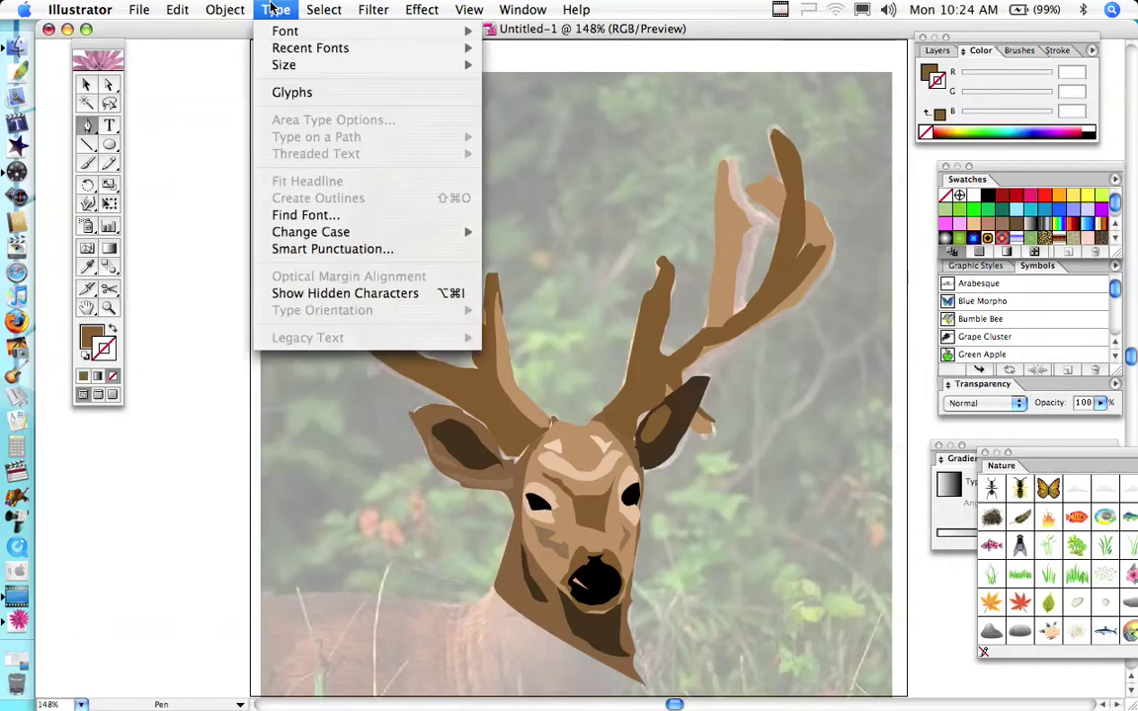
{"action": "mouse_move", "coordinate": [319, 8]}
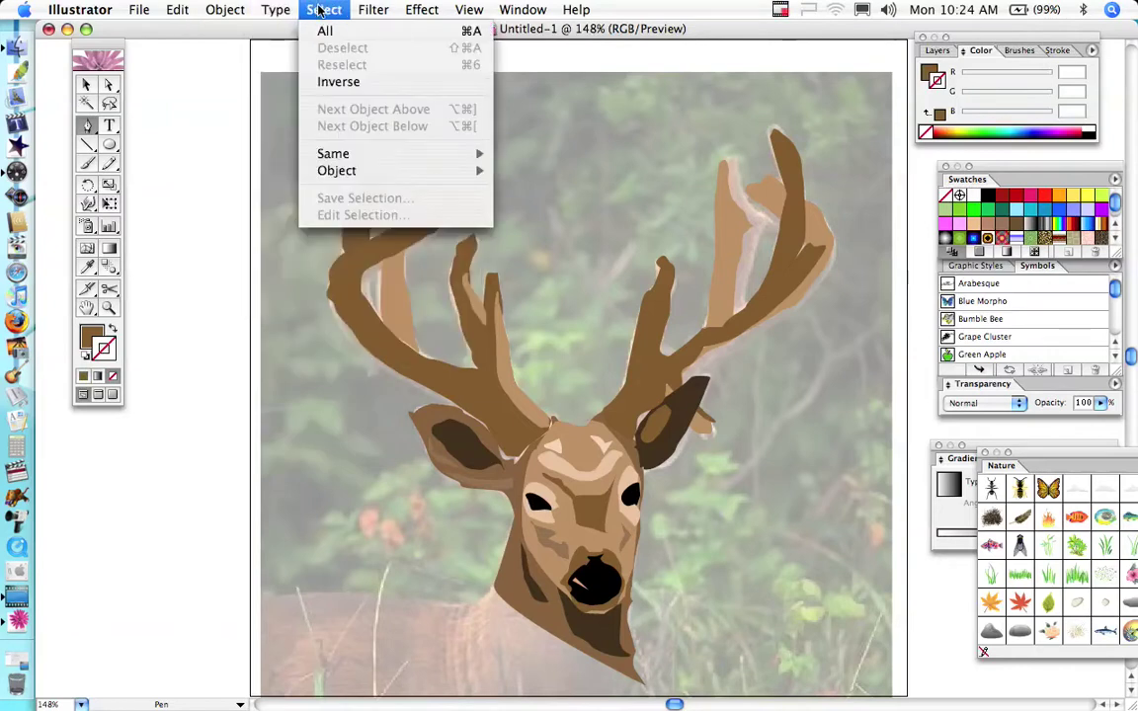
{"action": "mouse_move", "coordinate": [364, 10]}
{"action": "mouse_move", "coordinate": [405, 8]}
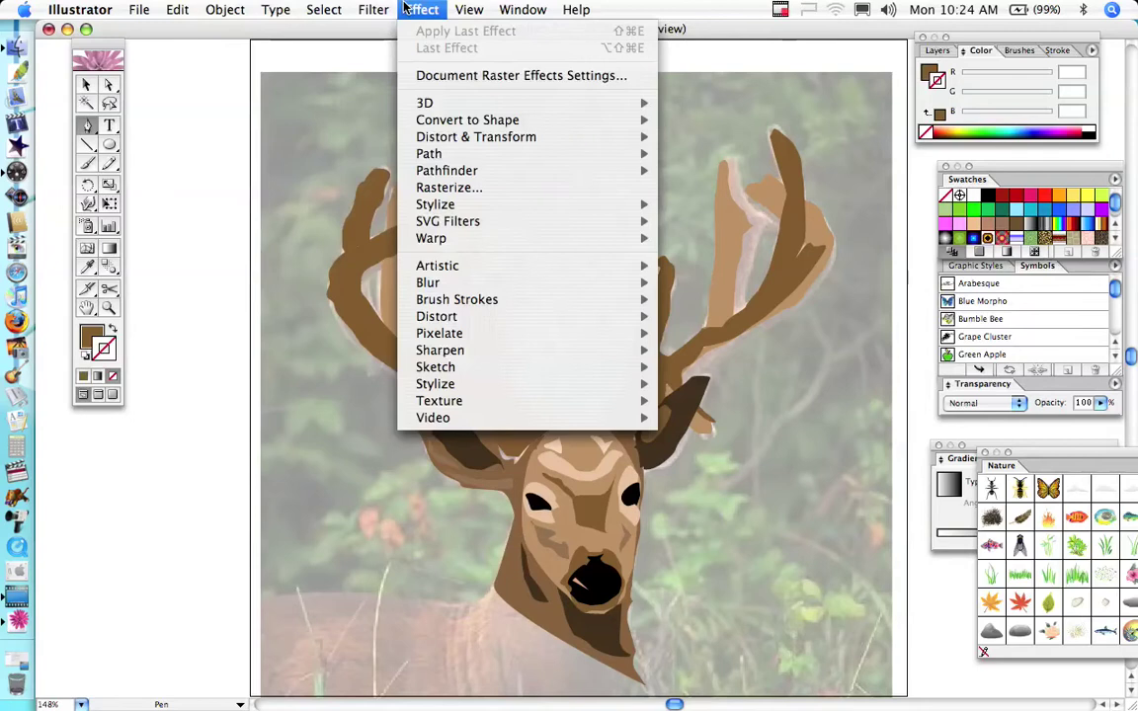
{"action": "mouse_move", "coordinate": [145, 12]}
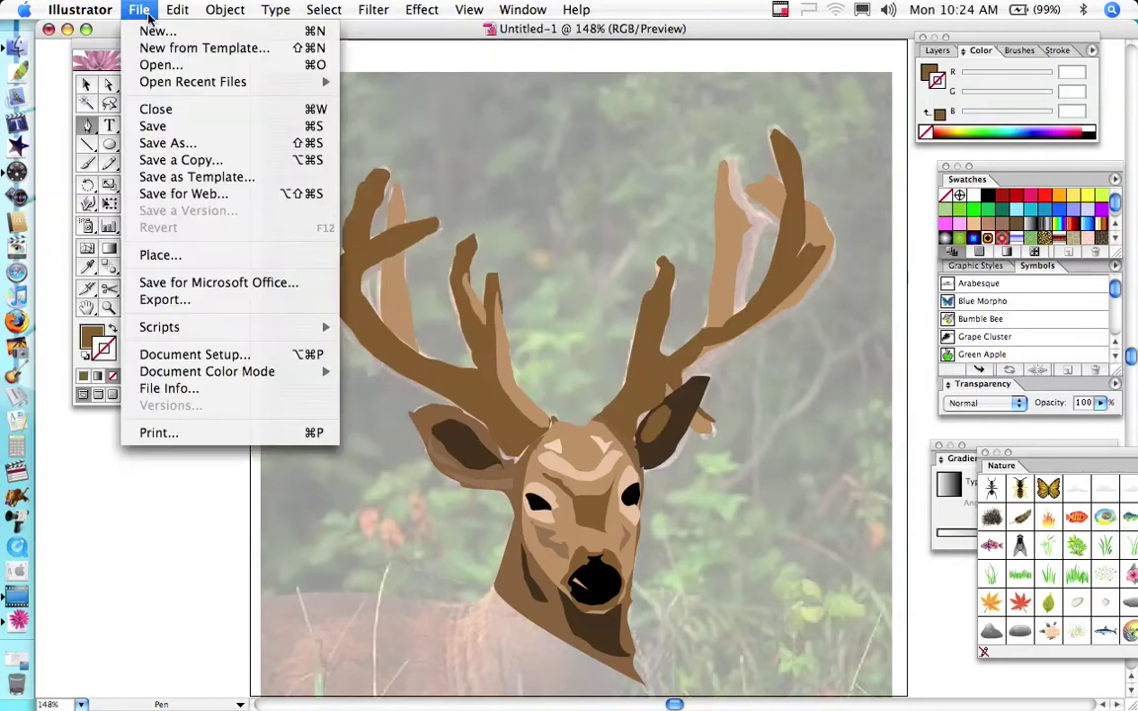
{"action": "left_click", "coordinate": [148, 11]}
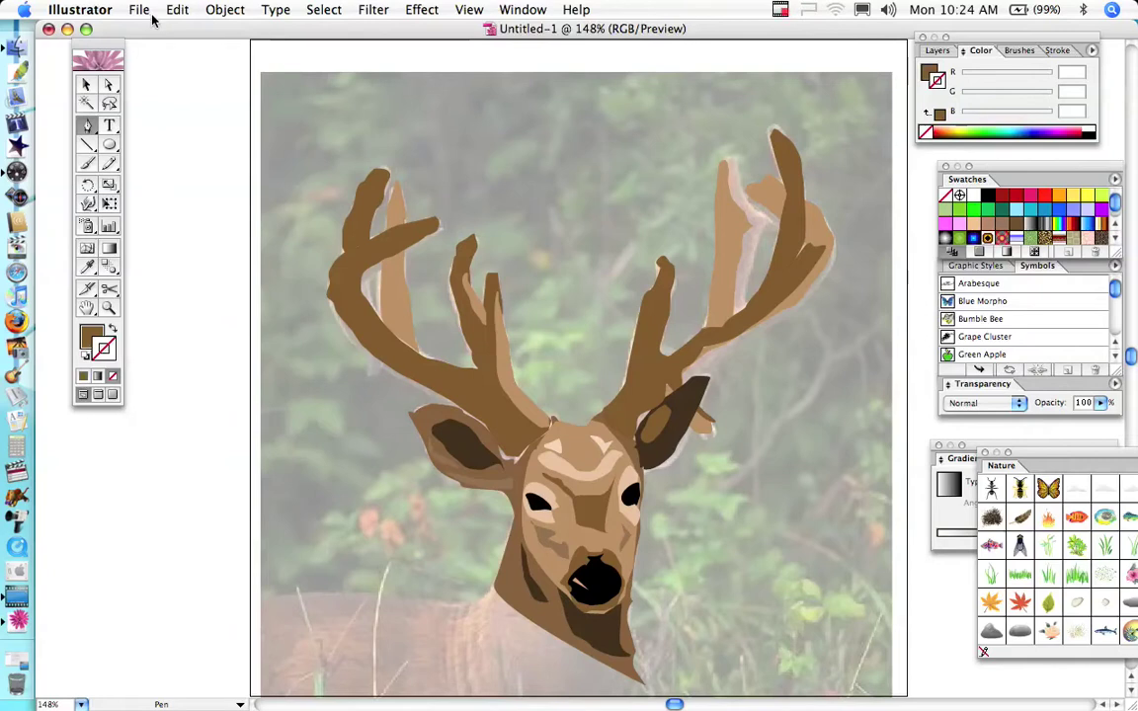
Collapse Layer 2, hide Layer 1's deer photo, and select an antler piece.
{"action": "left_click", "coordinate": [939, 54]}
{"action": "left_click", "coordinate": [963, 69]}
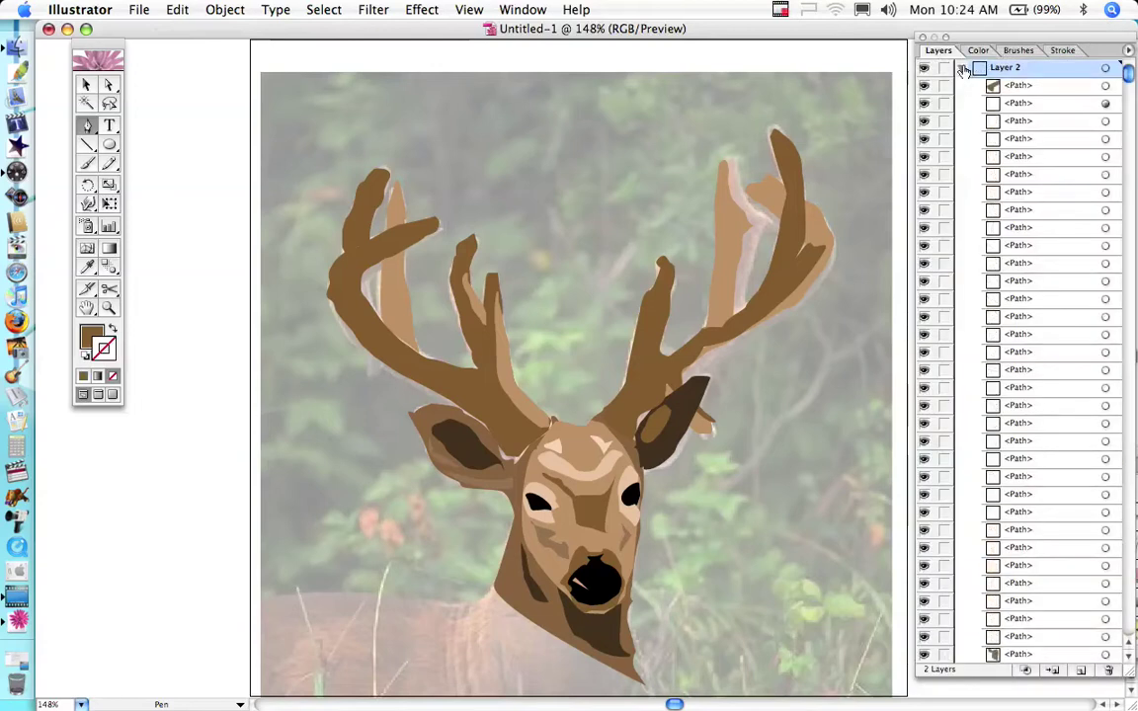
{"action": "left_click", "coordinate": [962, 69]}
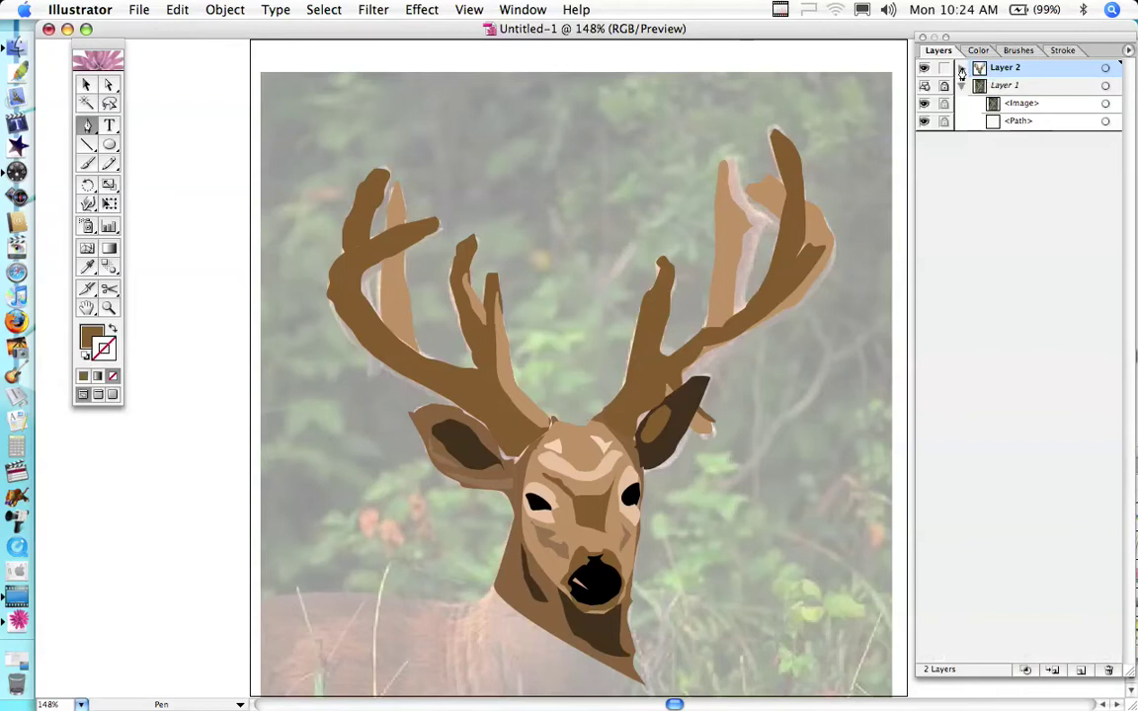
{"action": "left_click", "coordinate": [923, 105]}
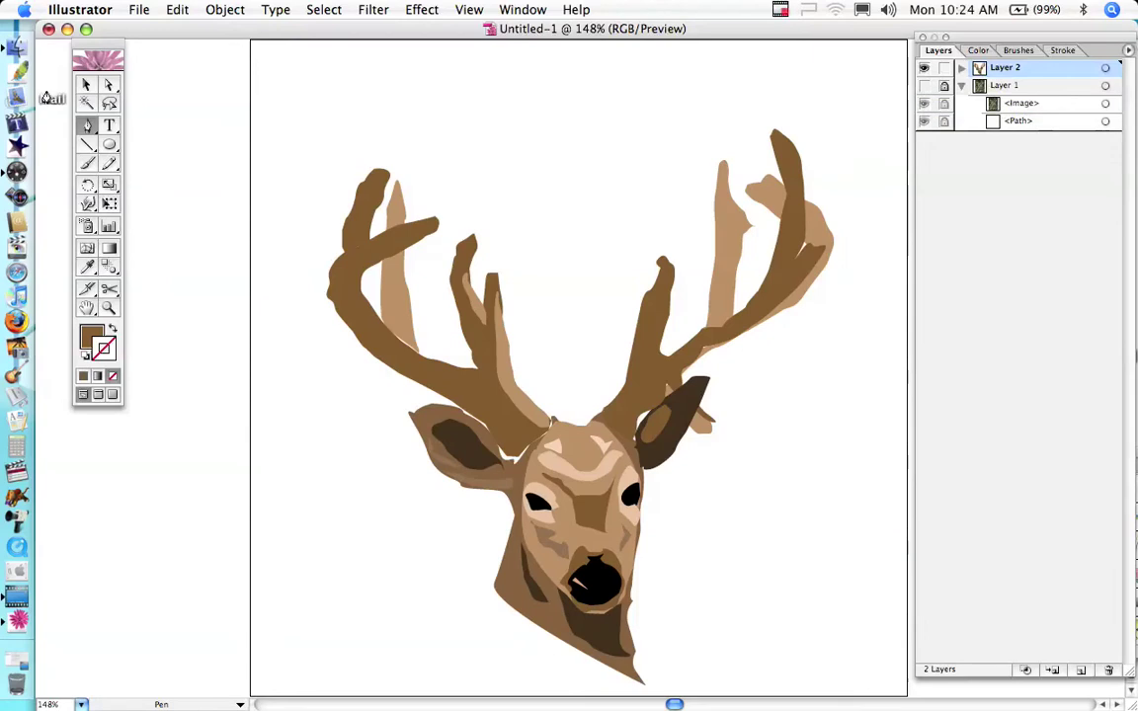
{"action": "left_click", "coordinate": [86, 85]}
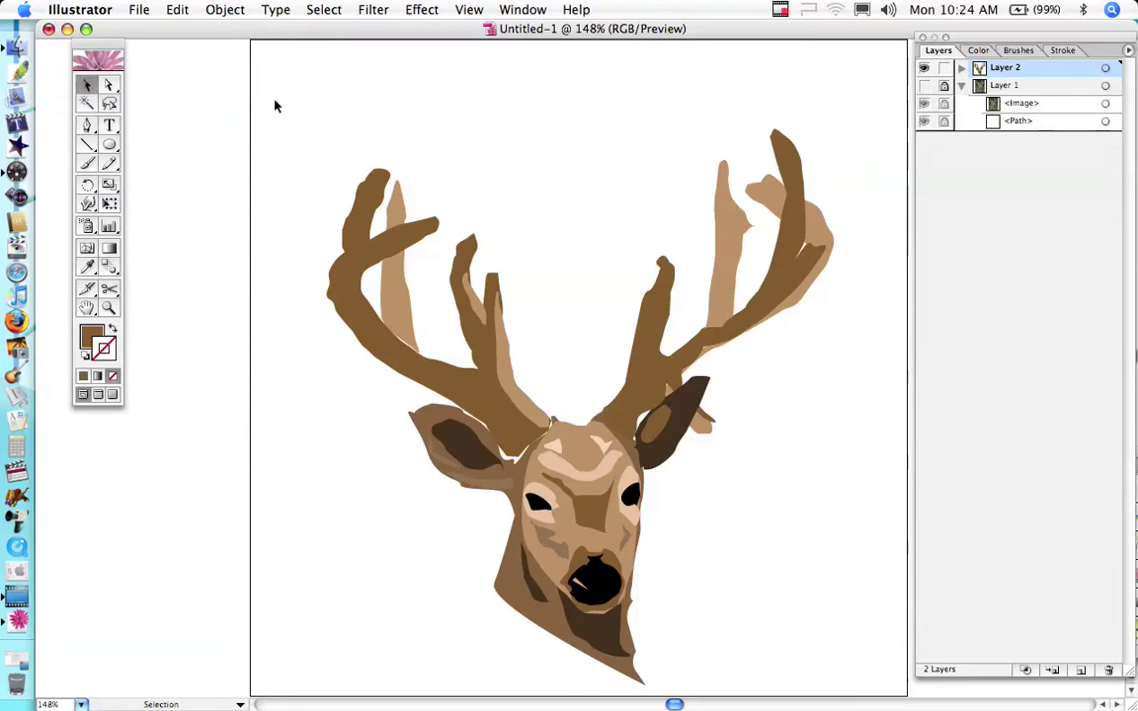
{"action": "left_click", "coordinate": [361, 204]}
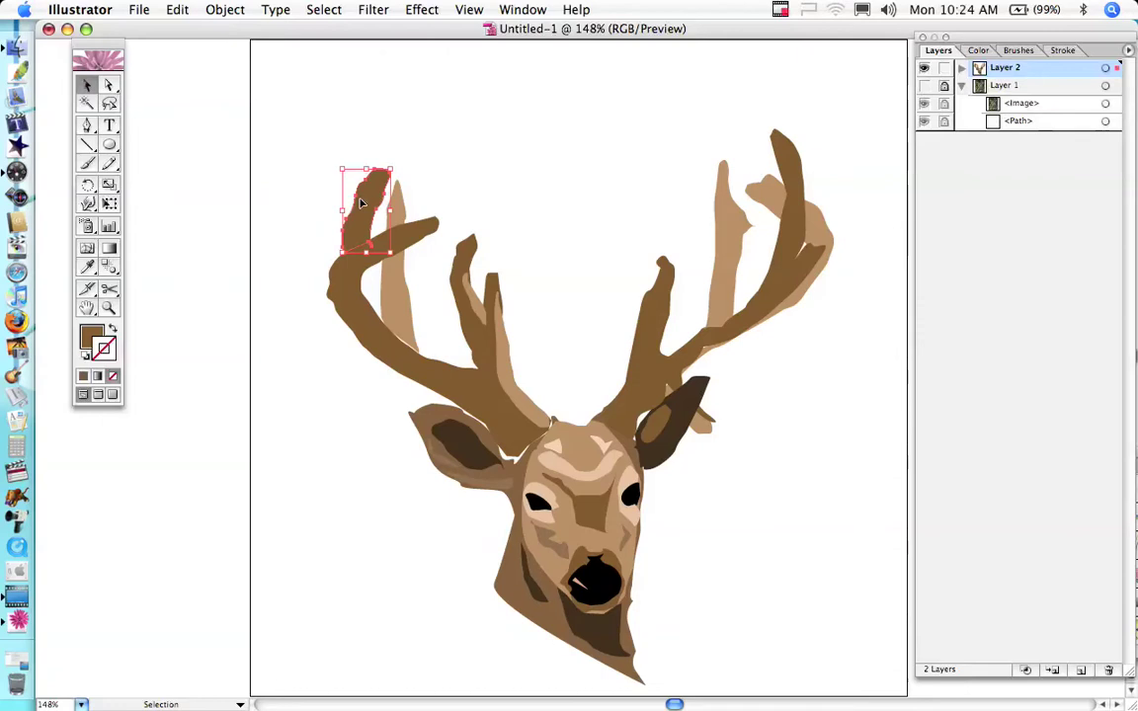
Select all the deer artwork and run Clean Up to remove stray points and empty objects.
{"action": "key", "text": "super+a"}
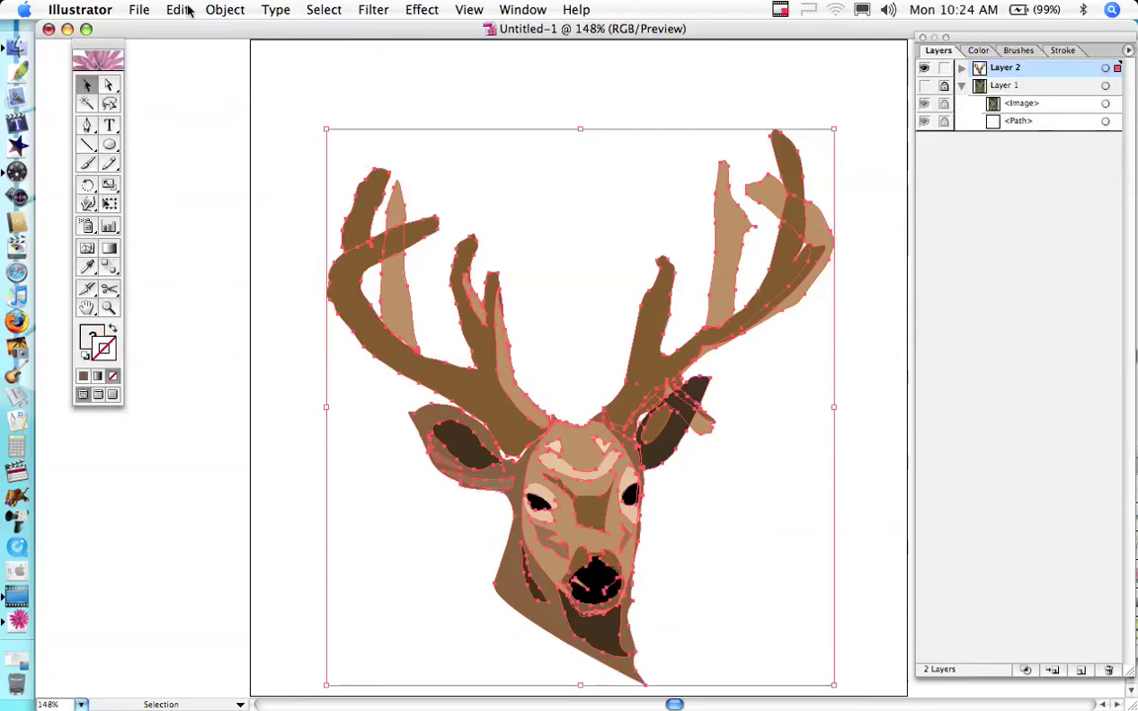
{"action": "left_click", "coordinate": [215, 10]}
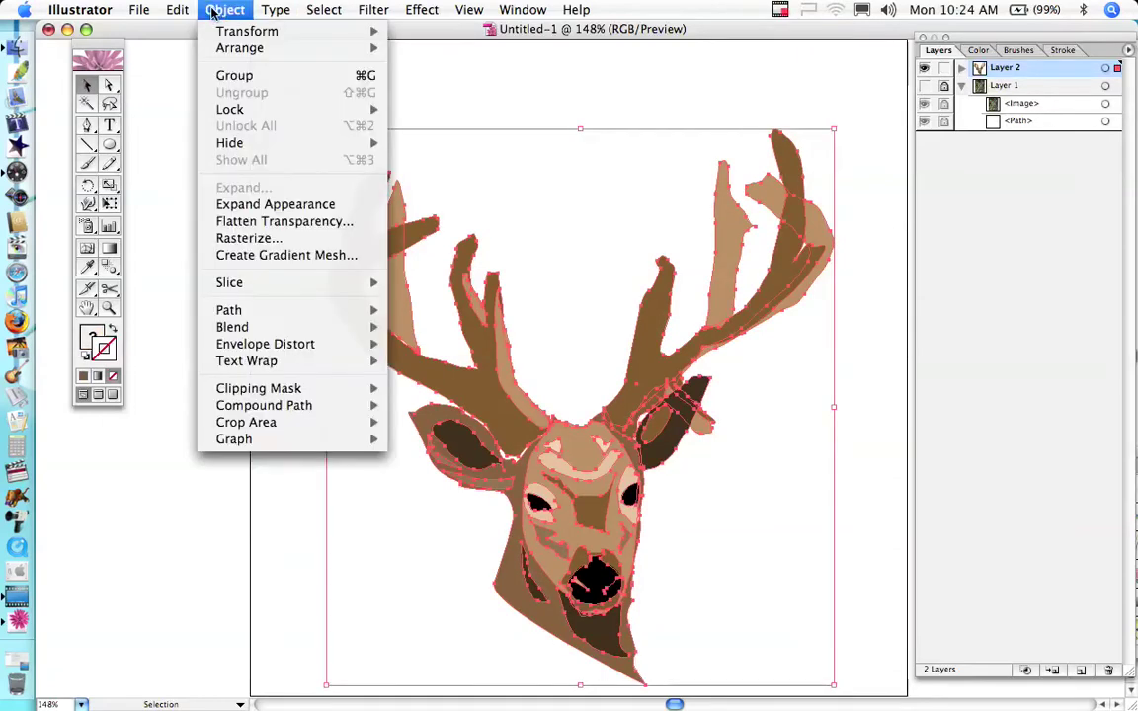
{"action": "mouse_move", "coordinate": [291, 313]}
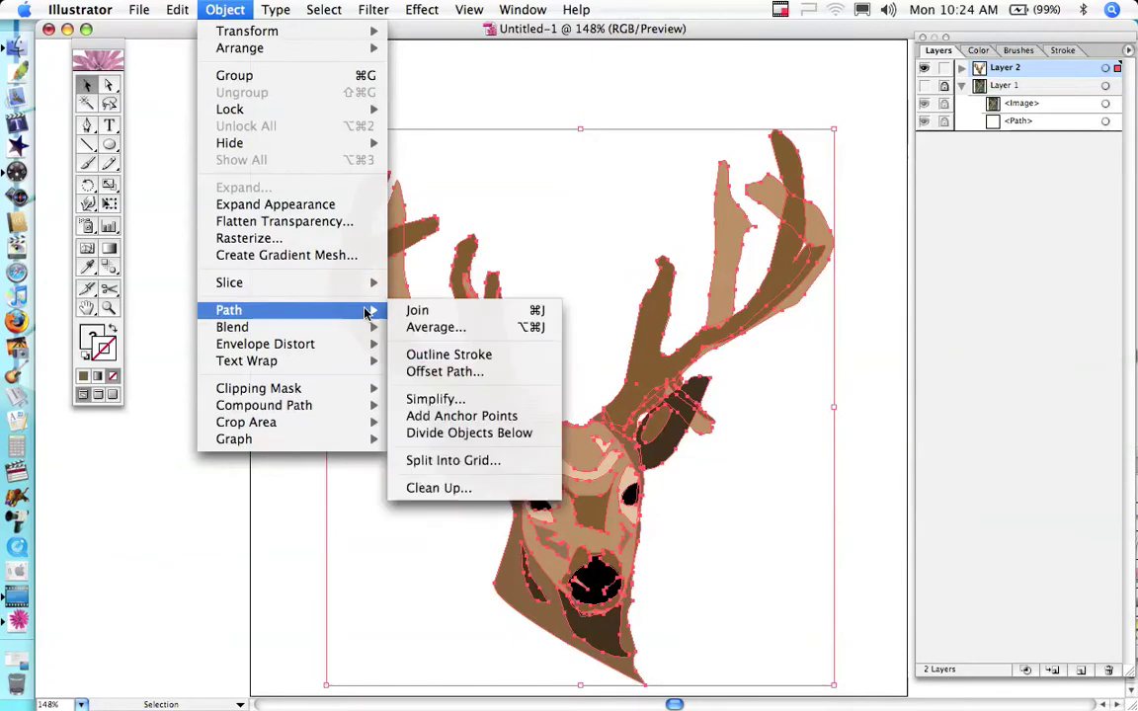
{"action": "left_click", "coordinate": [436, 488]}
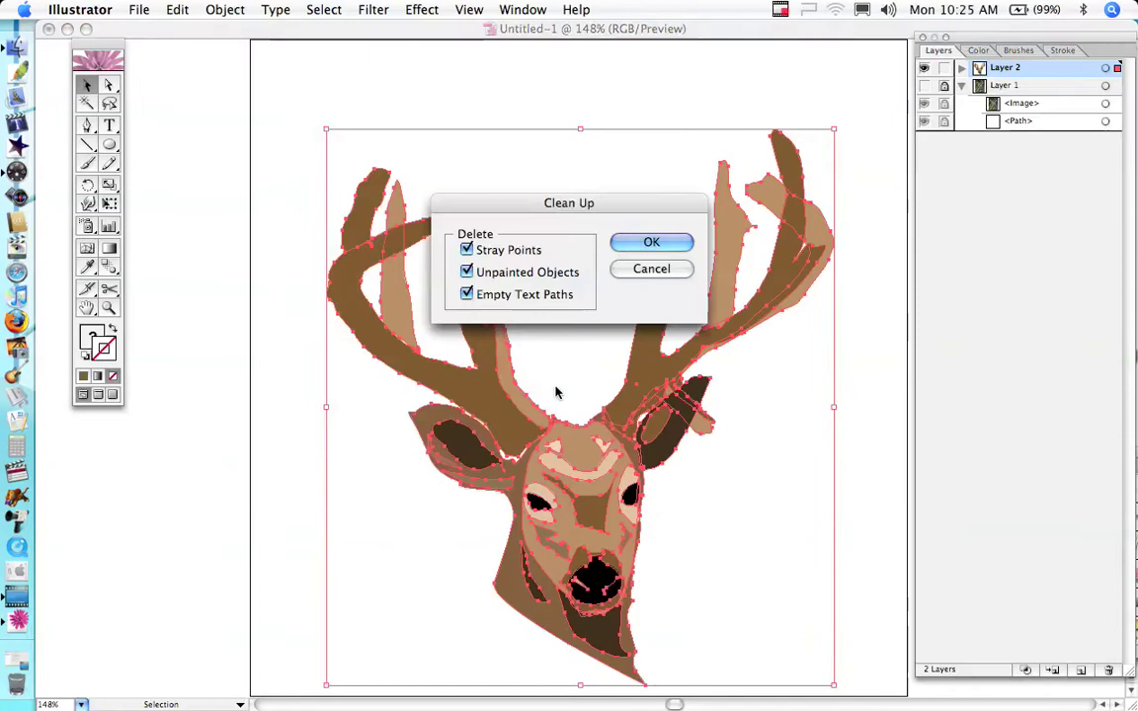
{"action": "left_click", "coordinate": [634, 246]}
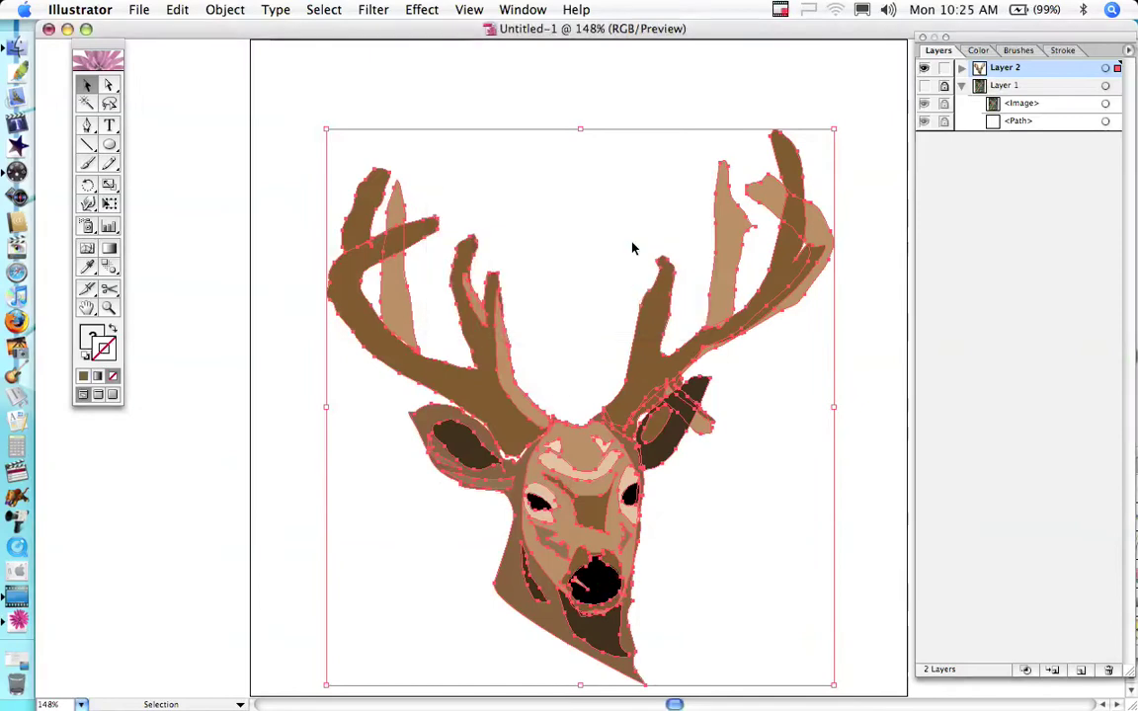
Simplify the deer's paths with Curve Precision set to 27%.
{"action": "left_click", "coordinate": [207, 12]}
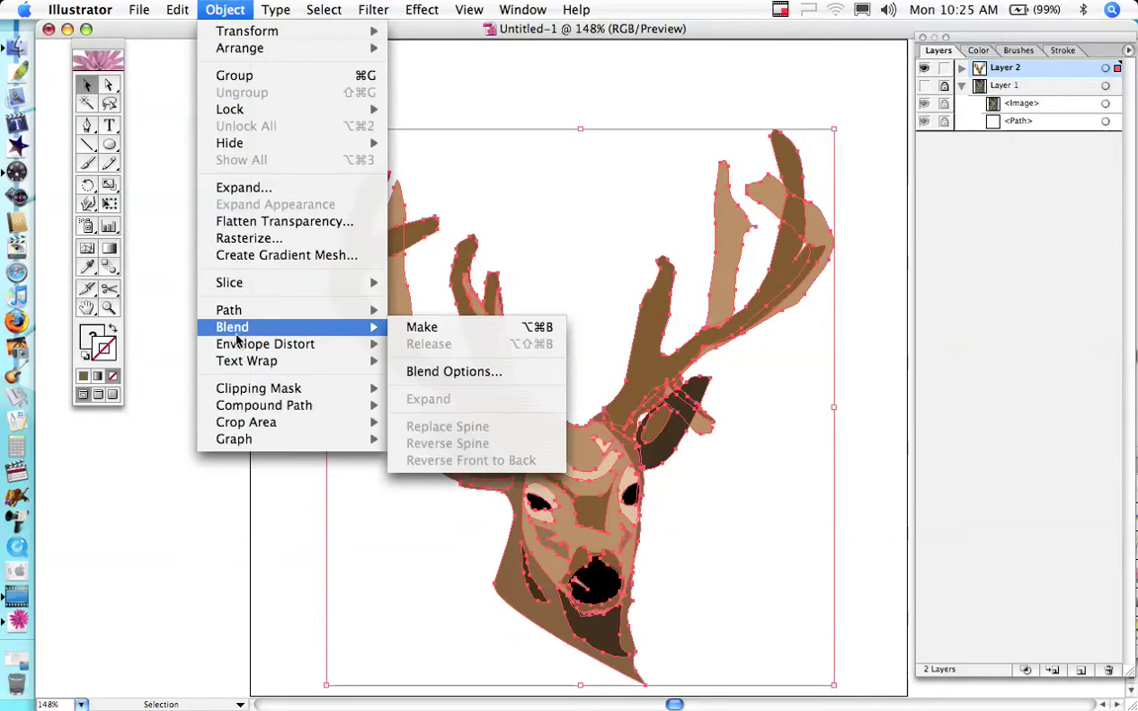
{"action": "mouse_move", "coordinate": [237, 340]}
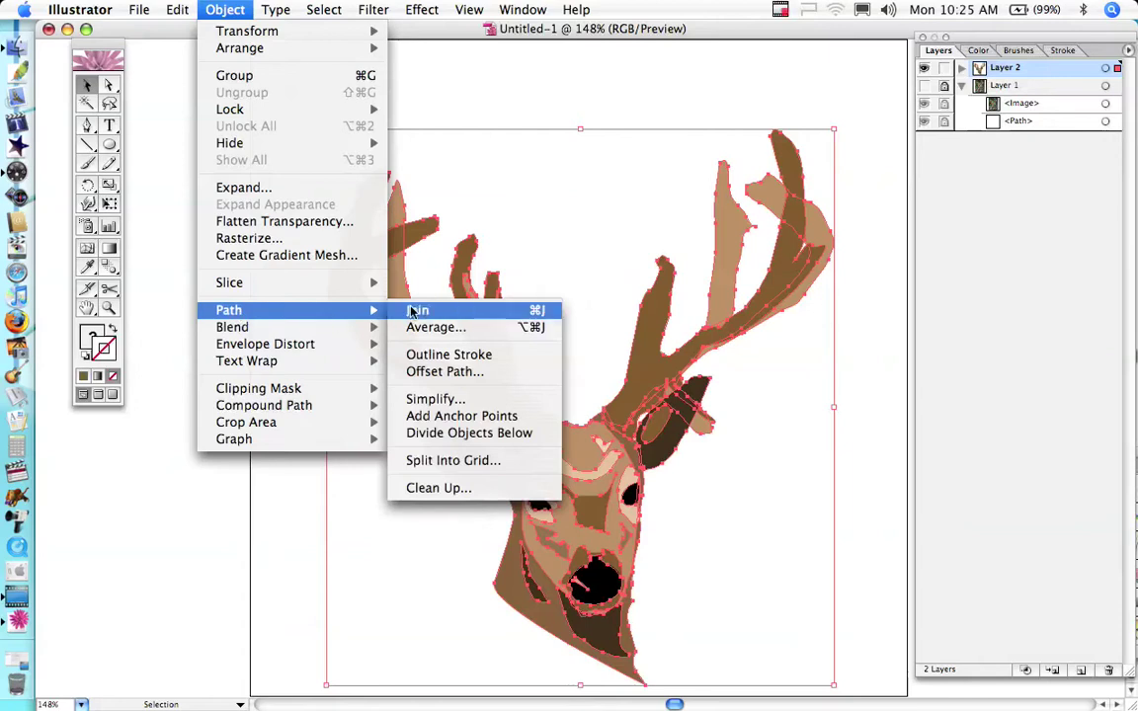
{"action": "left_click", "coordinate": [440, 399]}
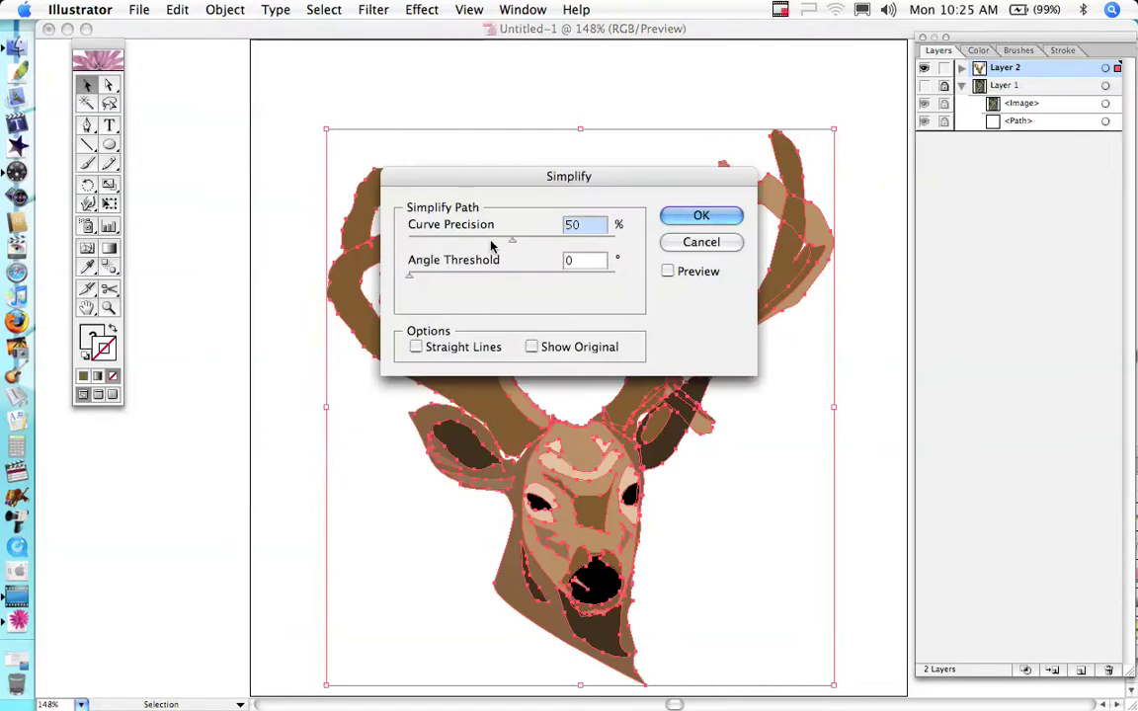
{"action": "left_click_drag", "start_coordinate": [491, 245], "coordinate": [464, 243]}
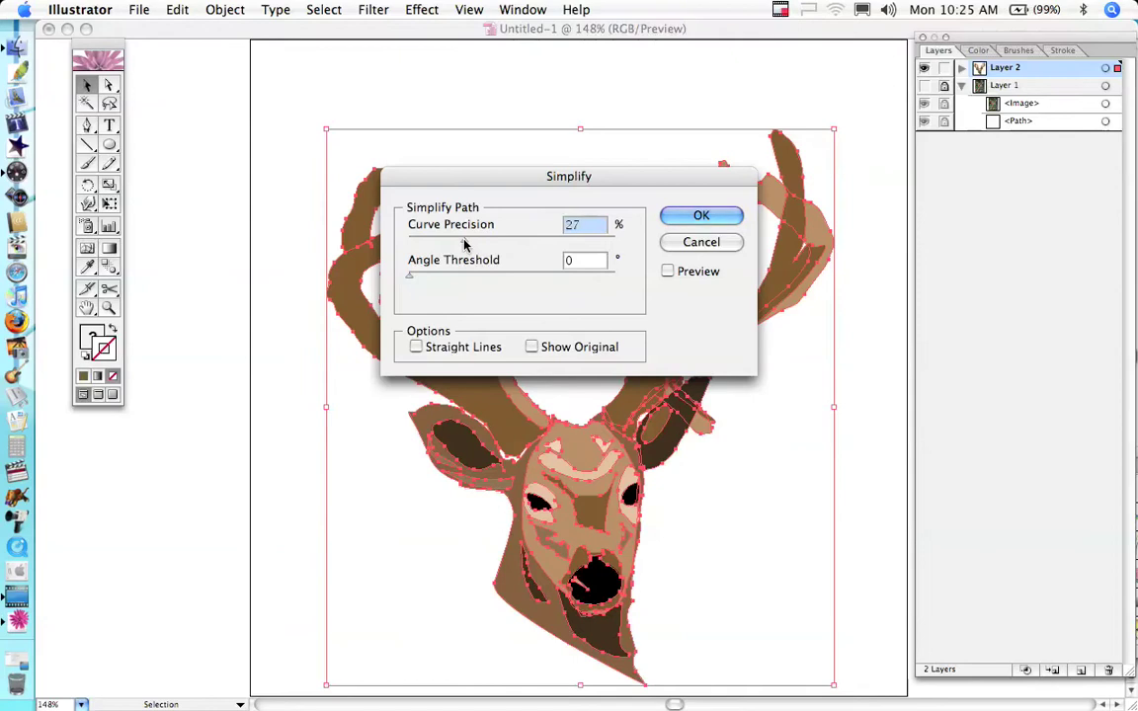
{"action": "left_click", "coordinate": [700, 217]}
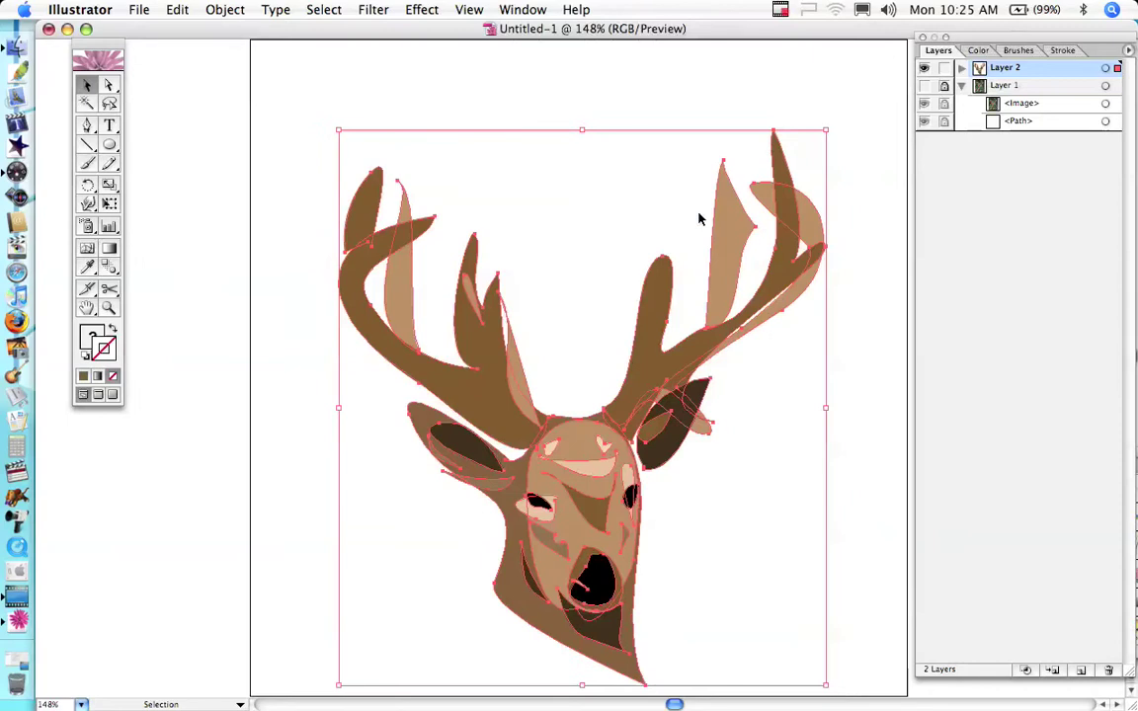
Undo the 27% simplification and re-simplify the deer paths at 76% curve precision.
{"action": "left_click", "coordinate": [174, 12]}
{"action": "left_click", "coordinate": [180, 33]}
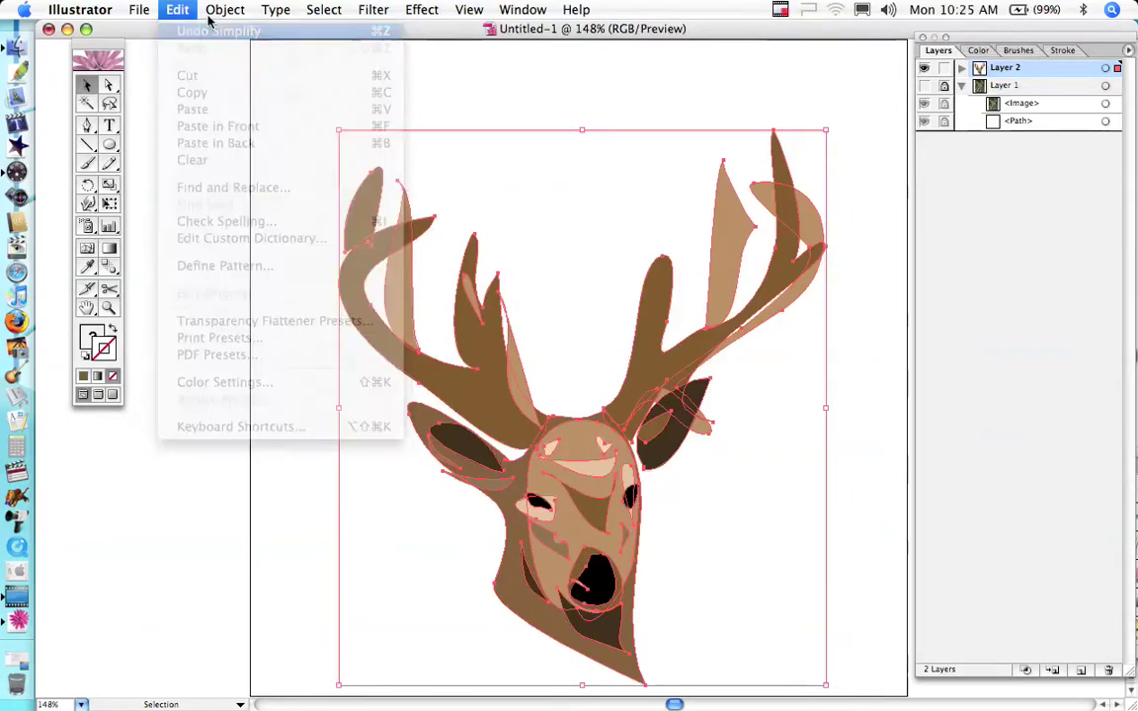
{"action": "left_click", "coordinate": [242, 9]}
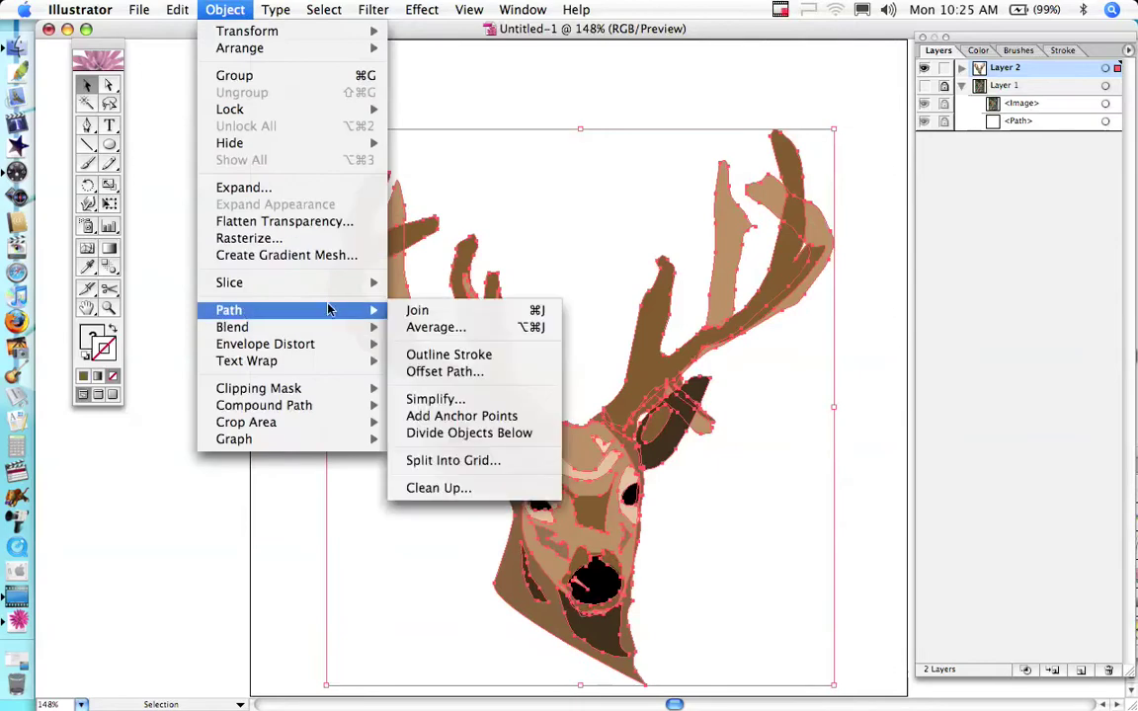
{"action": "left_click", "coordinate": [414, 400]}
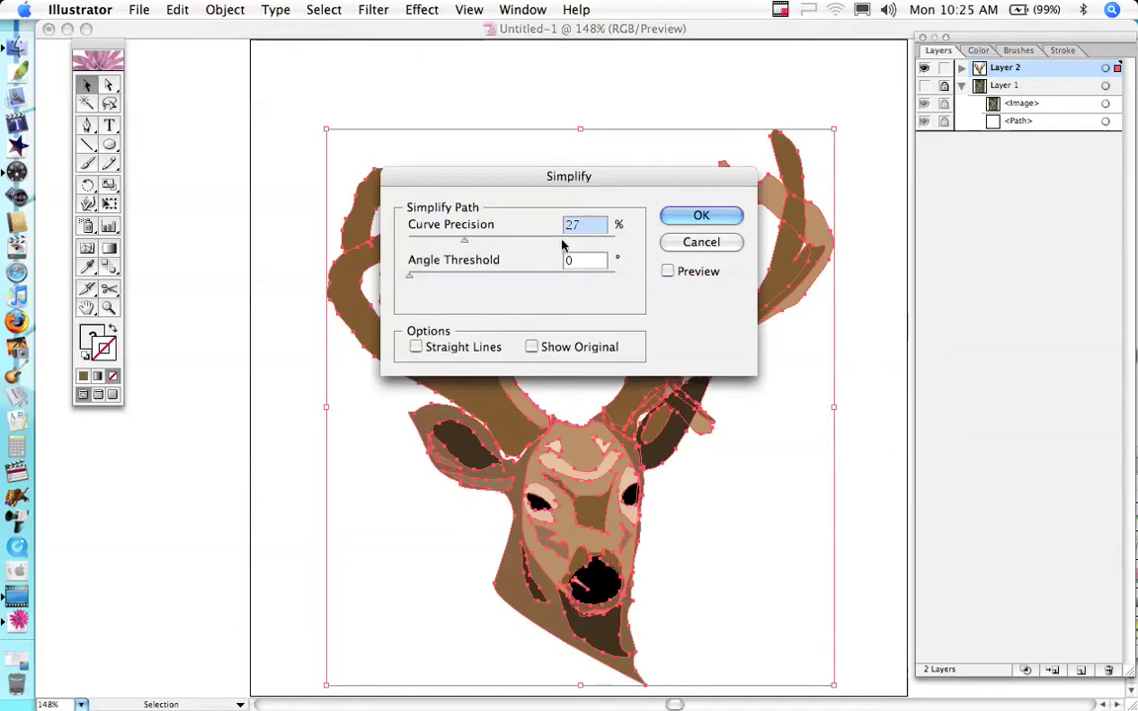
{"action": "left_click", "coordinate": [565, 242]}
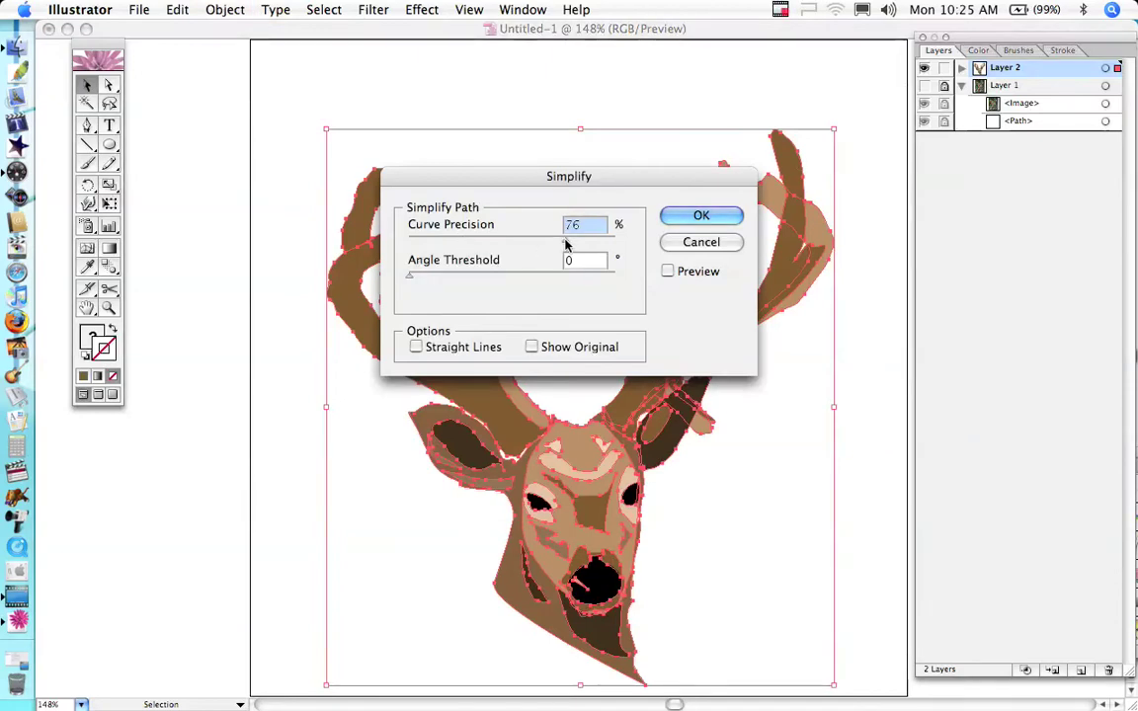
{"action": "left_click", "coordinate": [700, 216]}
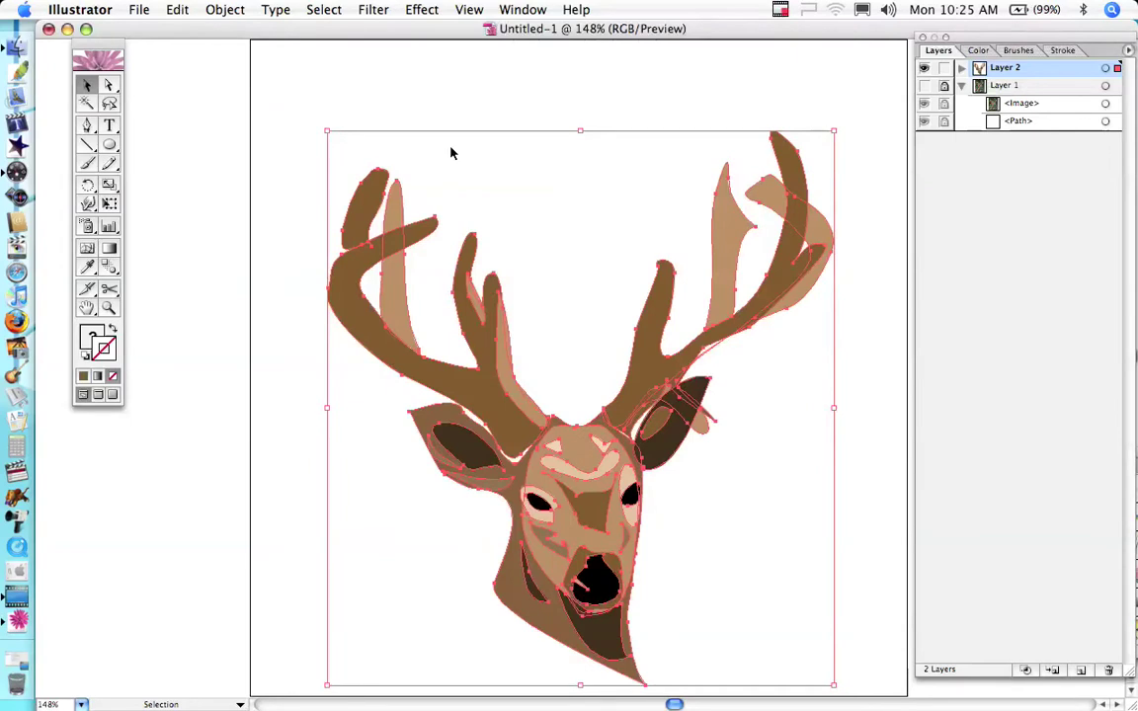
Undo that result and reapply Simplify to the deer at 76% curve precision.
{"action": "left_click", "coordinate": [179, 12]}
{"action": "left_click", "coordinate": [214, 30]}
{"action": "left_click", "coordinate": [231, 11]}
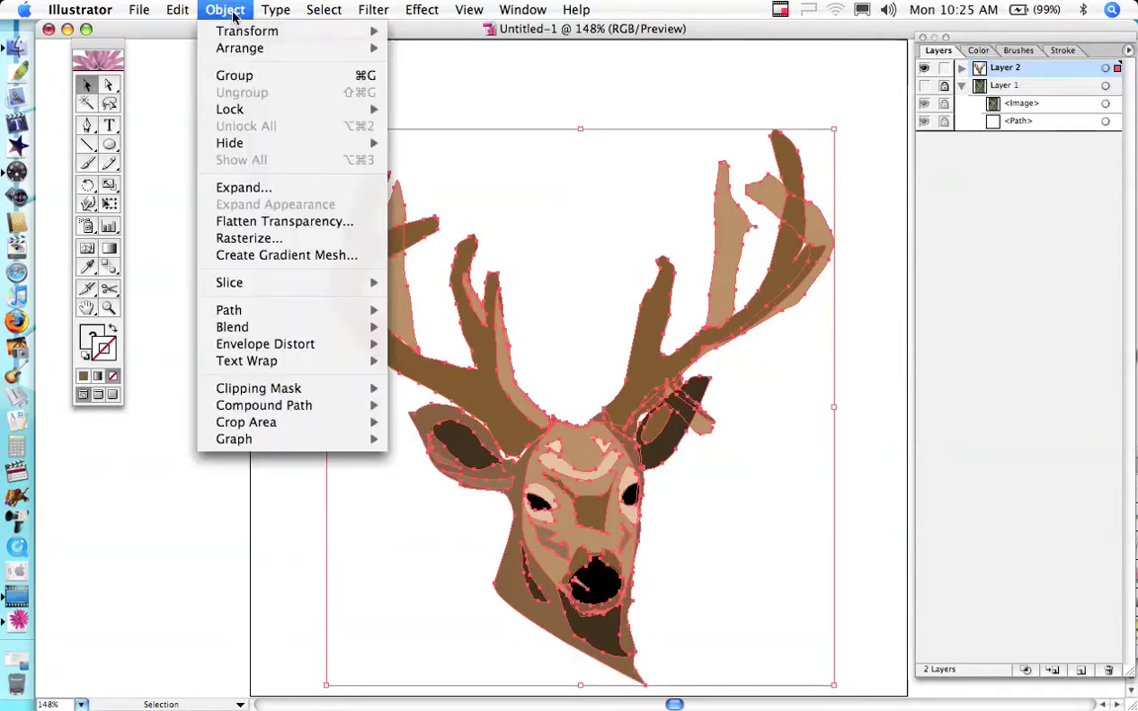
{"action": "mouse_move", "coordinate": [314, 314]}
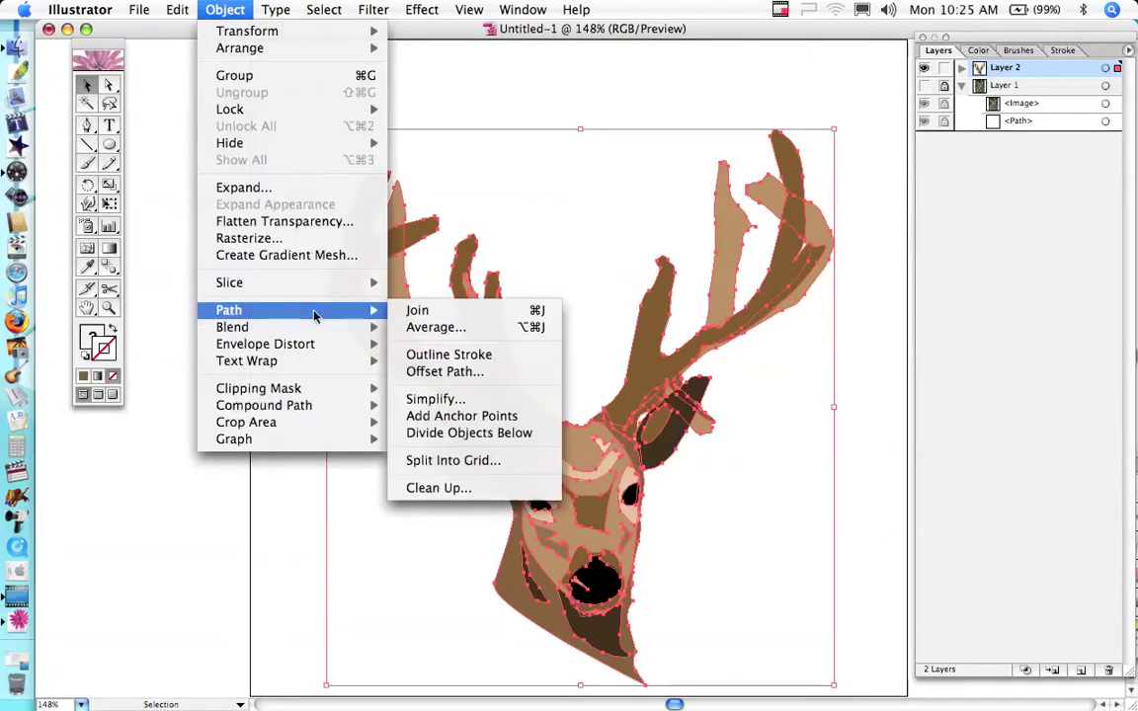
{"action": "left_click", "coordinate": [435, 399]}
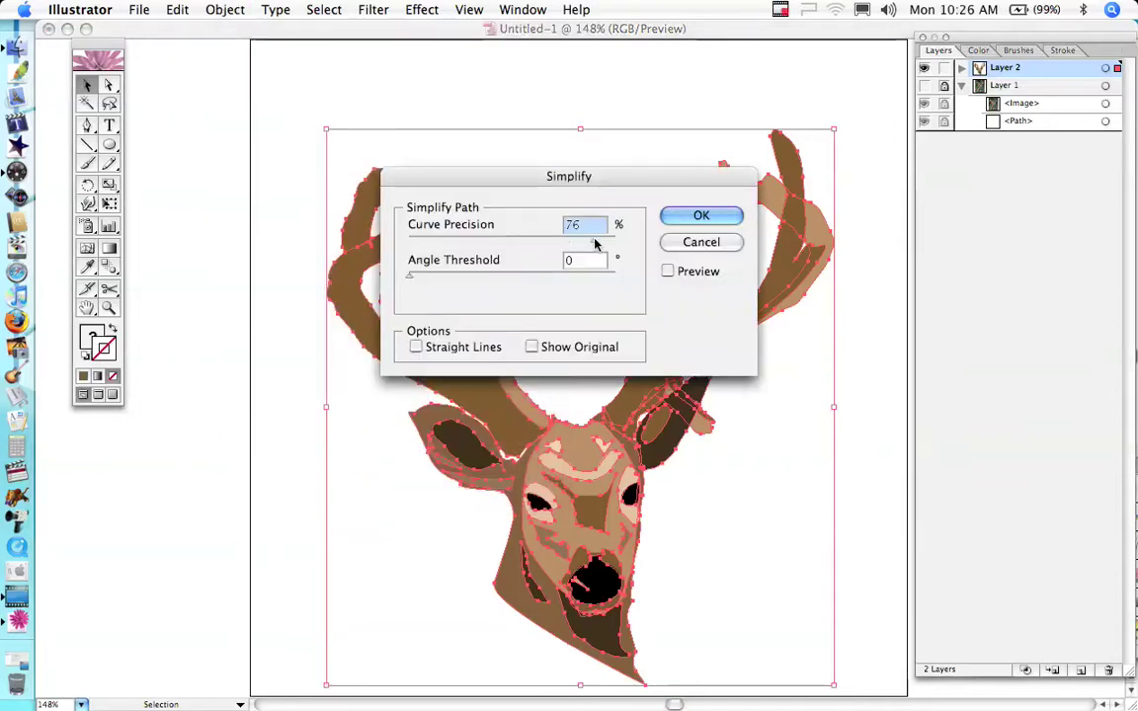
{"action": "left_click", "coordinate": [699, 215]}
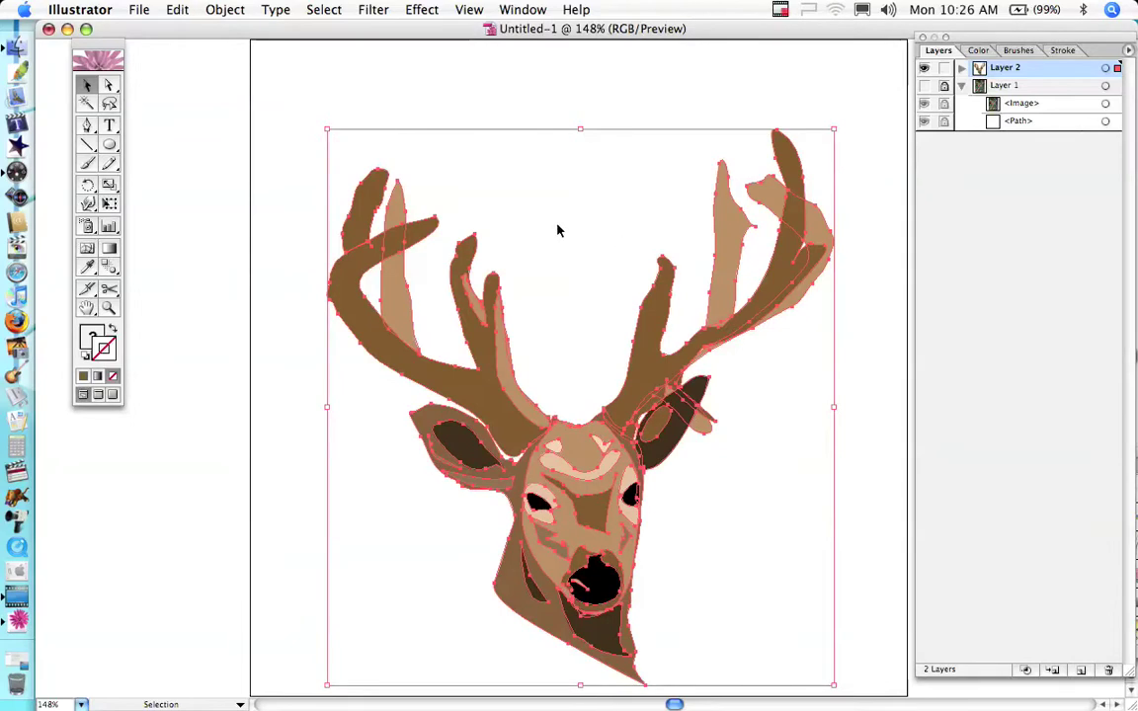
Select every deer path and scale the artwork down to about half size.
{"action": "left_click", "coordinate": [198, 86]}
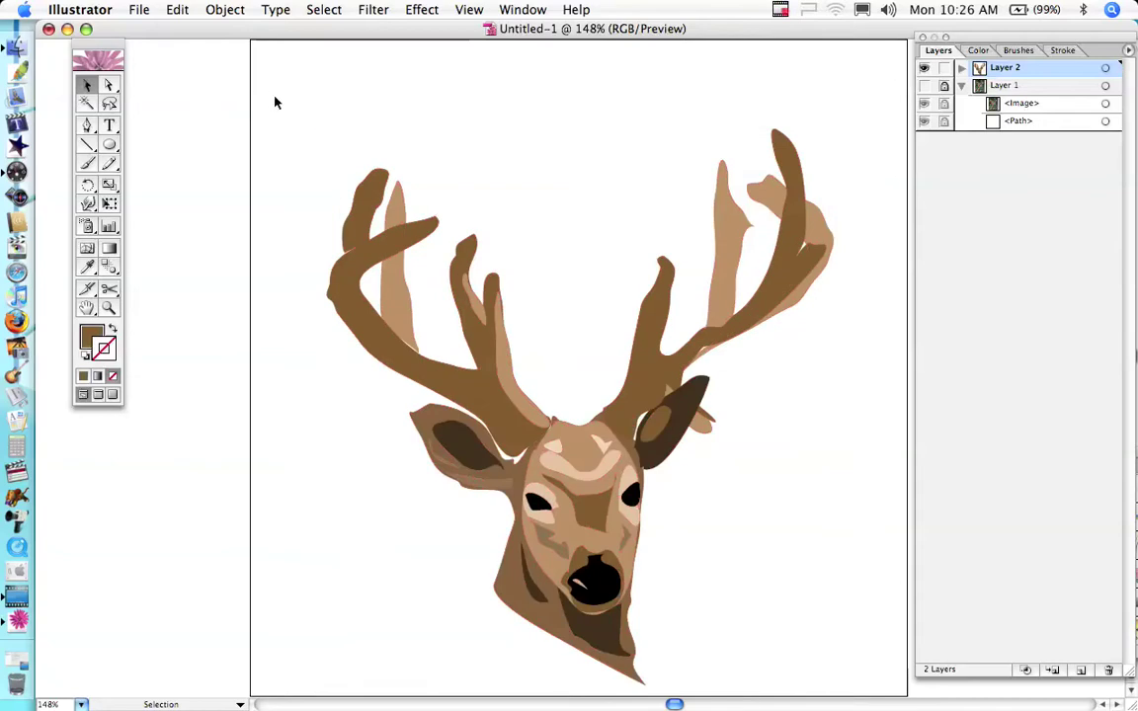
{"action": "left_click_drag", "start_coordinate": [275, 103], "coordinate": [863, 691]}
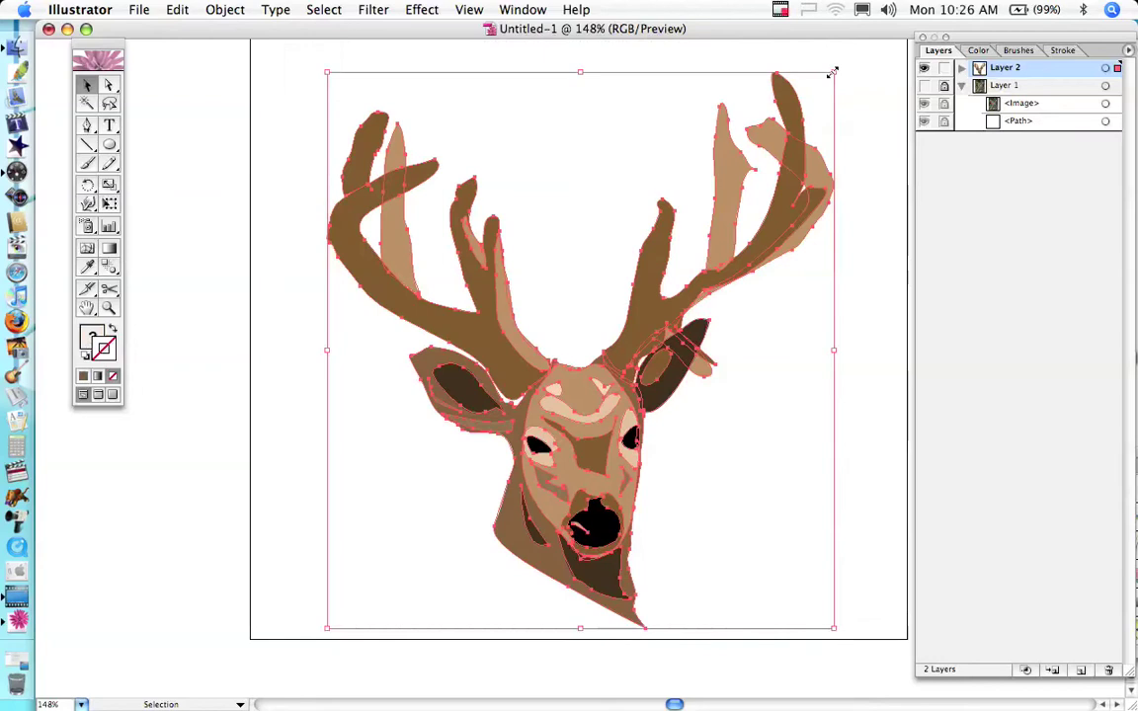
{"action": "left_click_drag", "start_coordinate": [832, 72], "coordinate": [584, 240]}
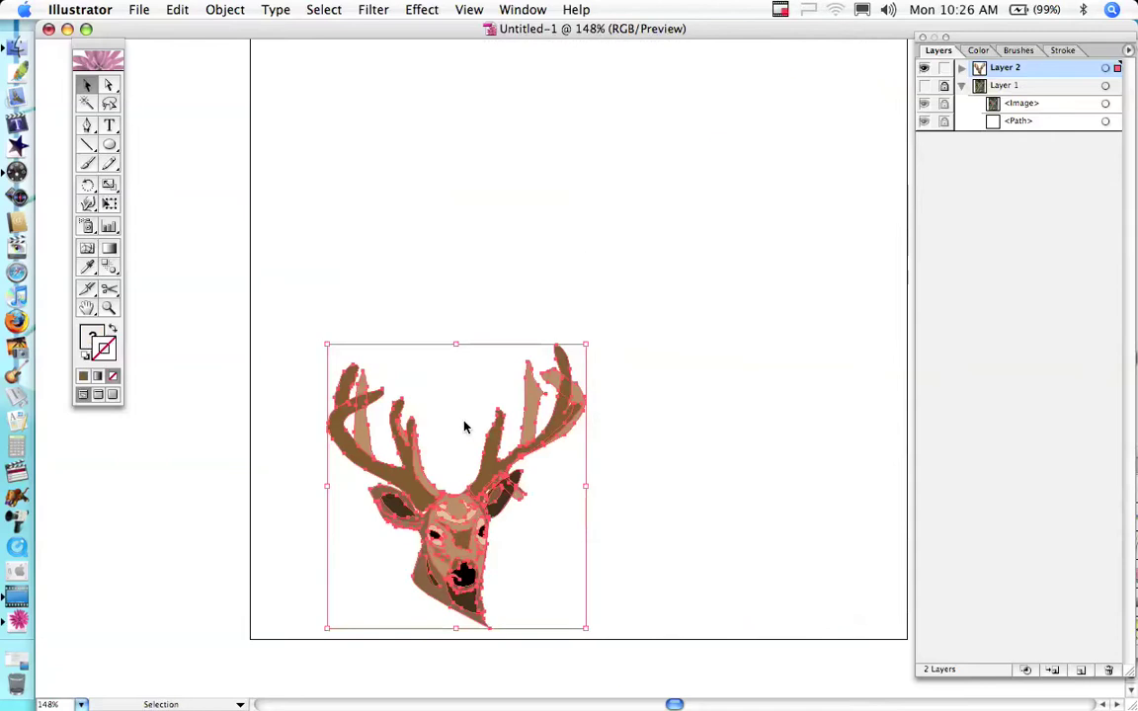
Reselect the deer head and move it up and right near the artboard's top centre.
{"action": "left_click", "coordinate": [475, 386]}
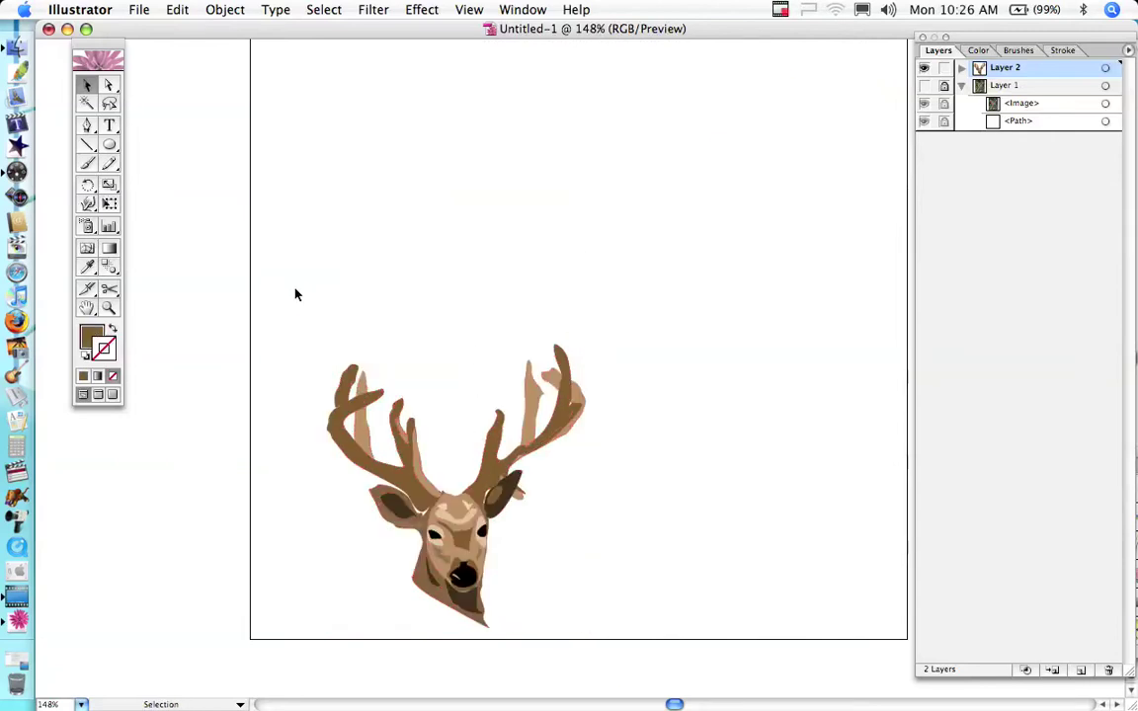
{"action": "left_click_drag", "start_coordinate": [295, 294], "coordinate": [605, 667]}
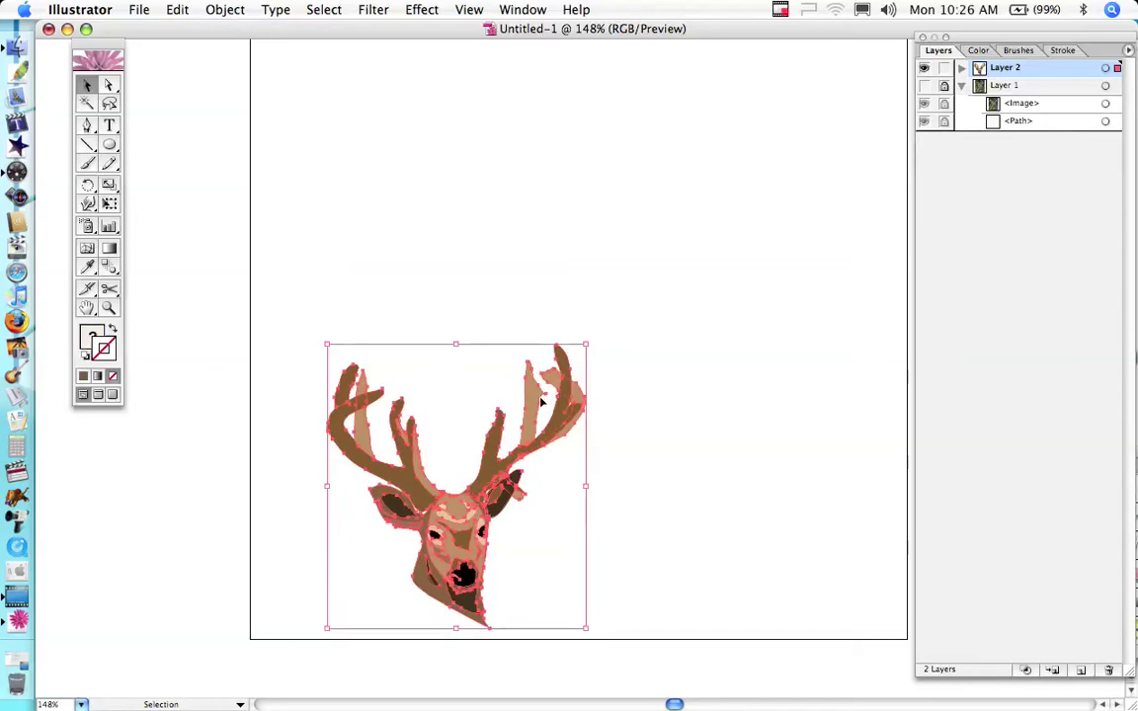
{"action": "left_click_drag", "start_coordinate": [541, 403], "coordinate": [648, 191]}
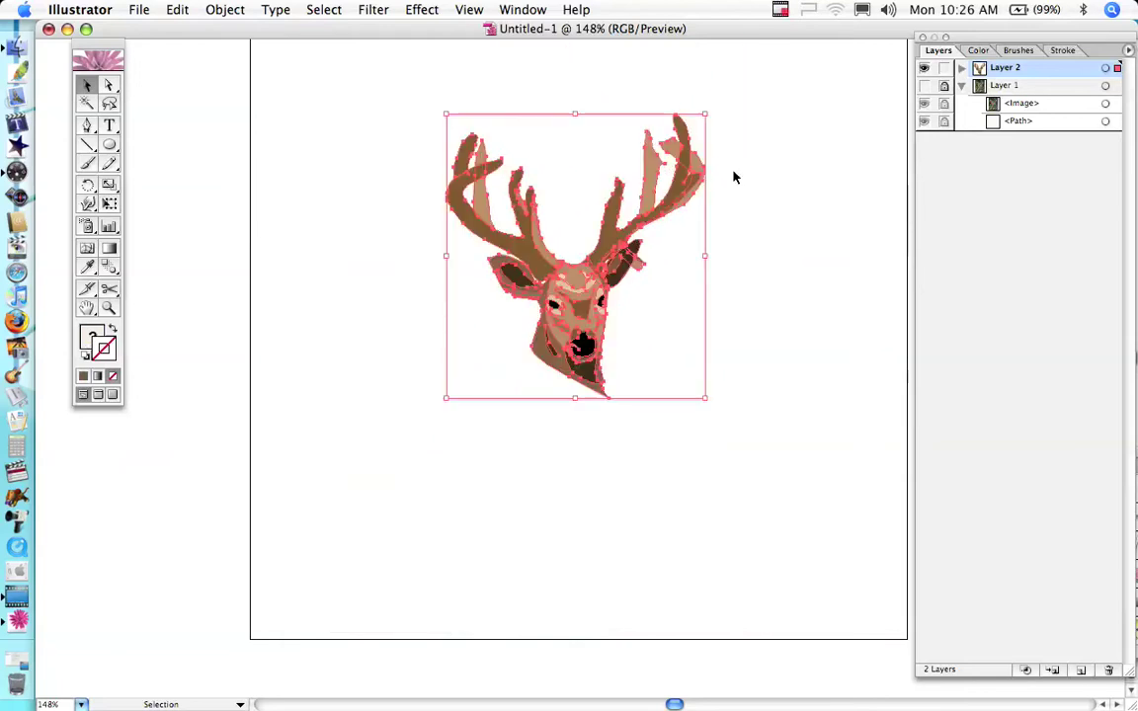
Hide Layer 2, shorten the Layers palette, and create a new Layer 3.
{"action": "left_click", "coordinate": [925, 67]}
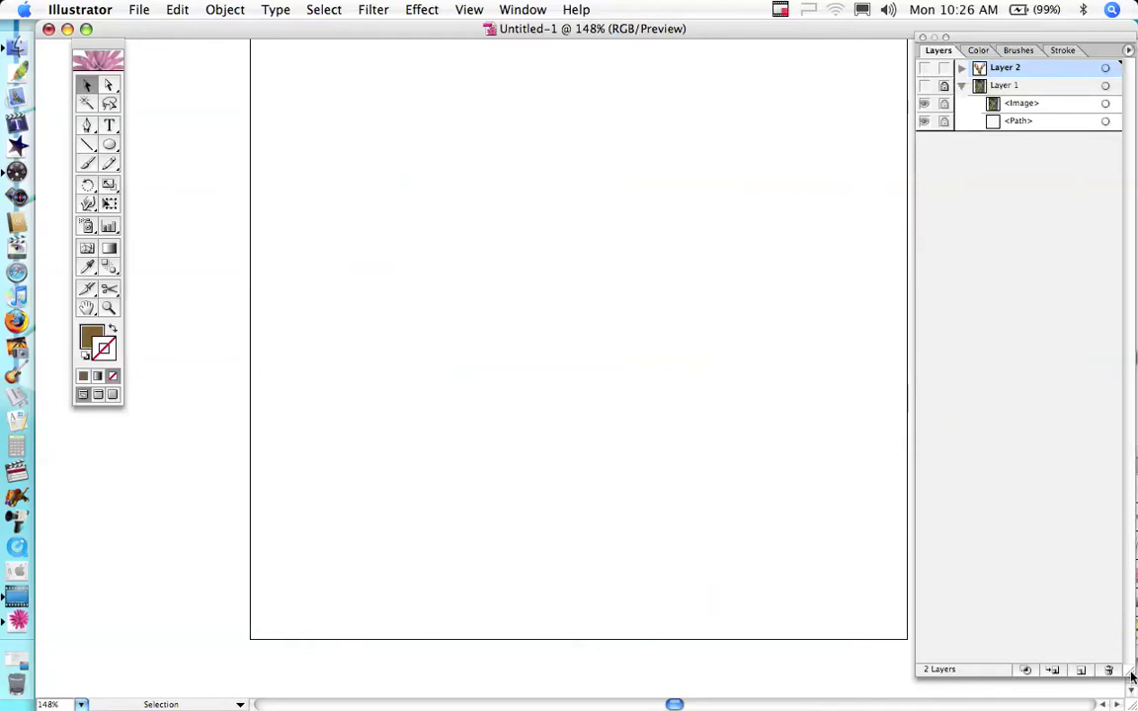
{"action": "left_click_drag", "start_coordinate": [1129, 671], "coordinate": [1110, 190]}
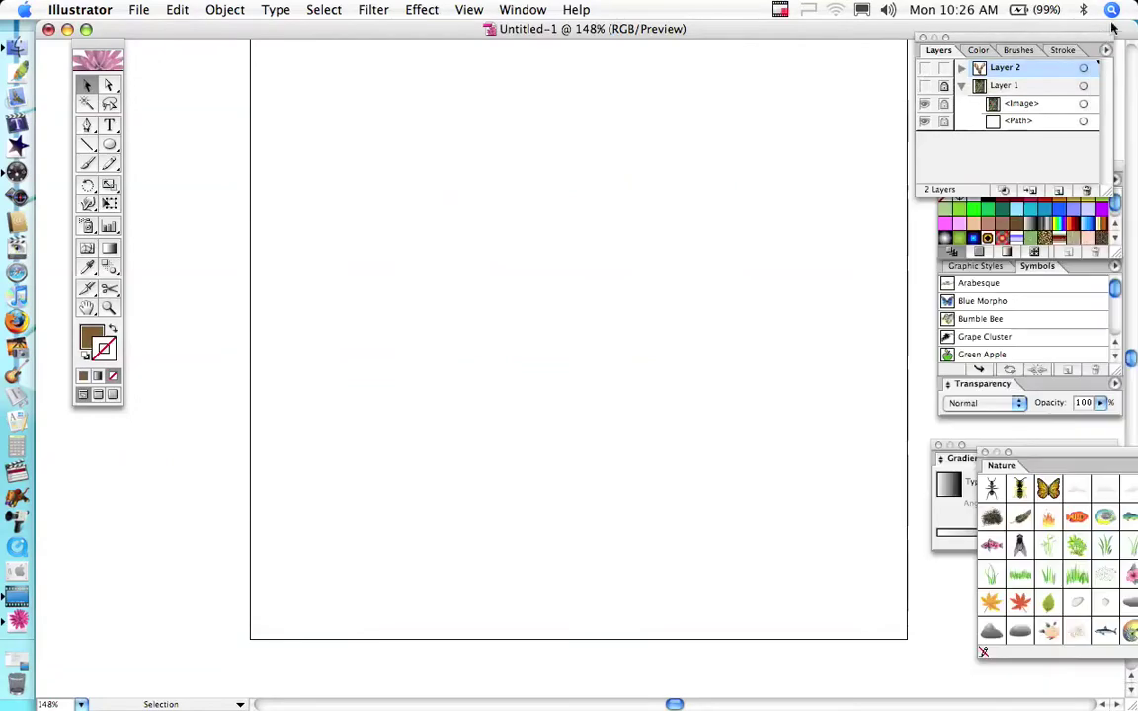
{"action": "left_click", "coordinate": [1105, 52]}
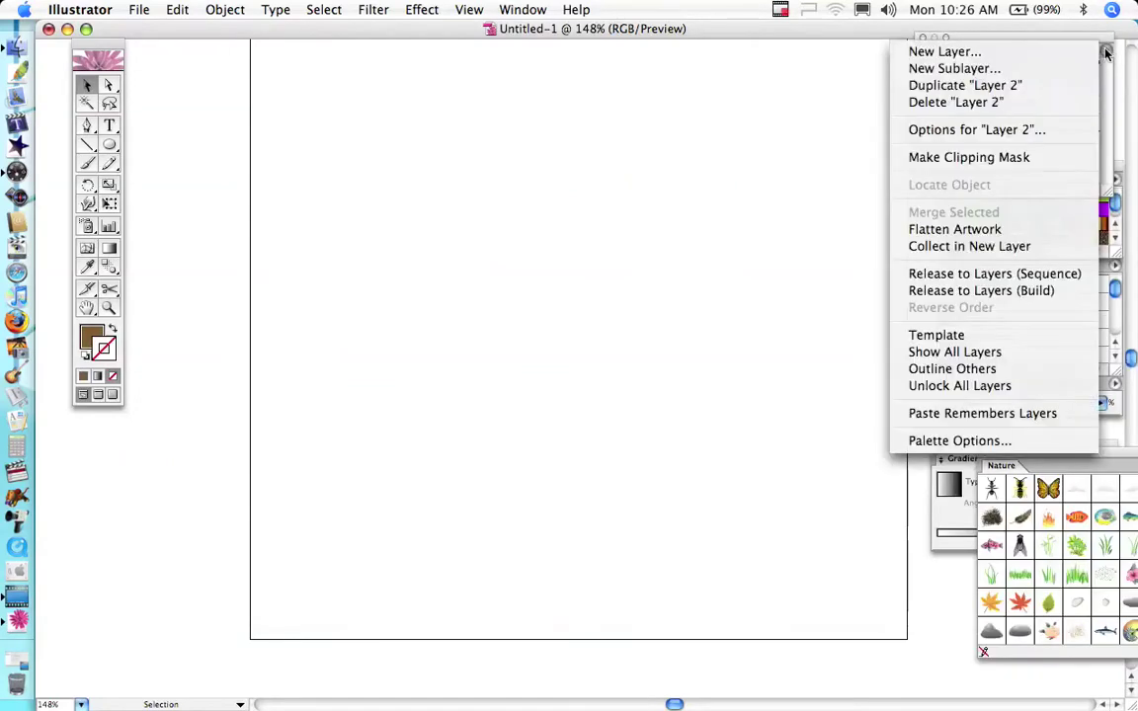
{"action": "left_click", "coordinate": [1026, 51]}
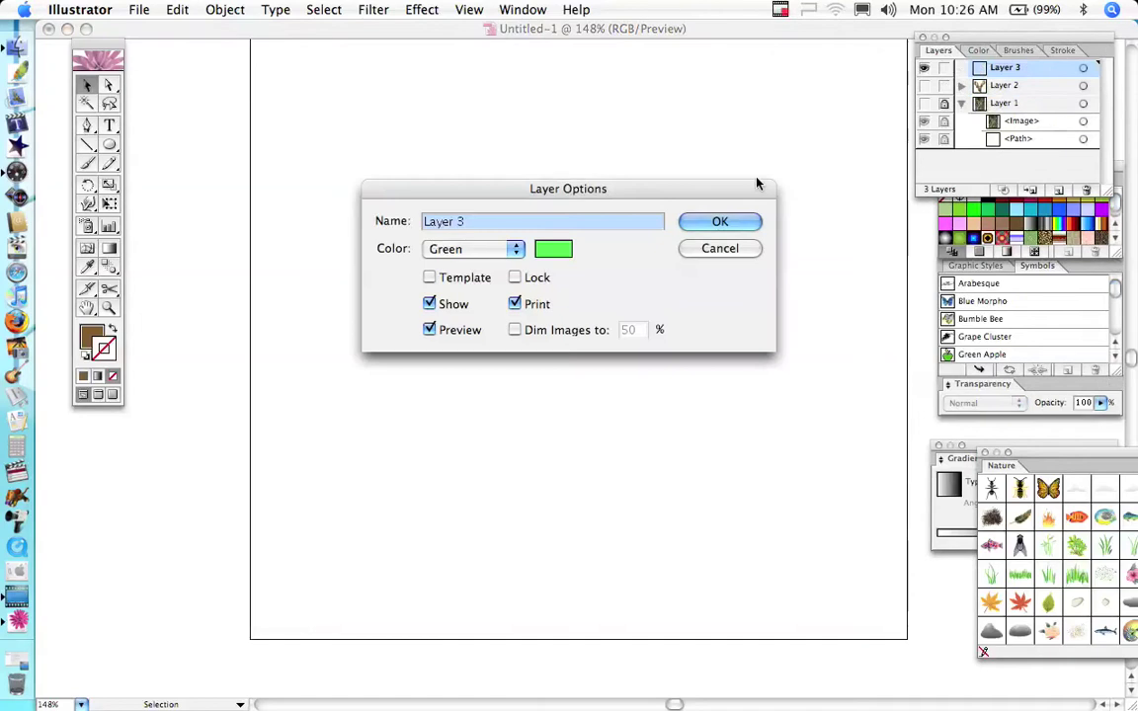
{"action": "left_click", "coordinate": [735, 225]}
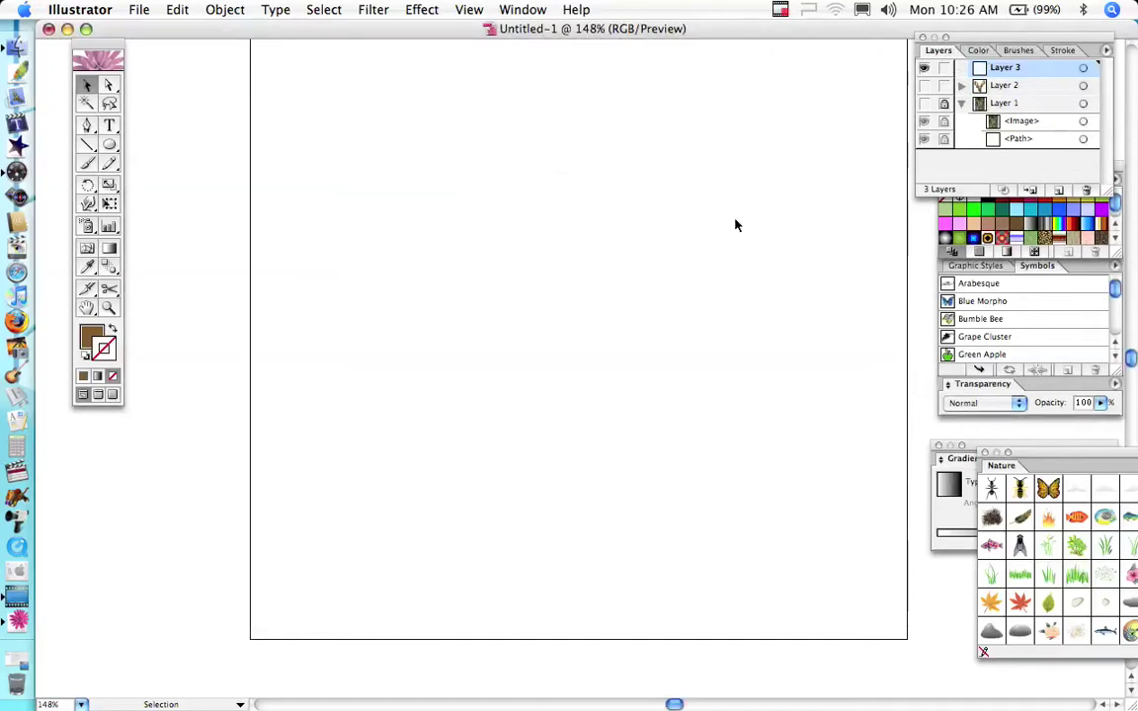
{"action": "left_click_drag", "start_coordinate": [735, 226], "coordinate": [1134, 368]}
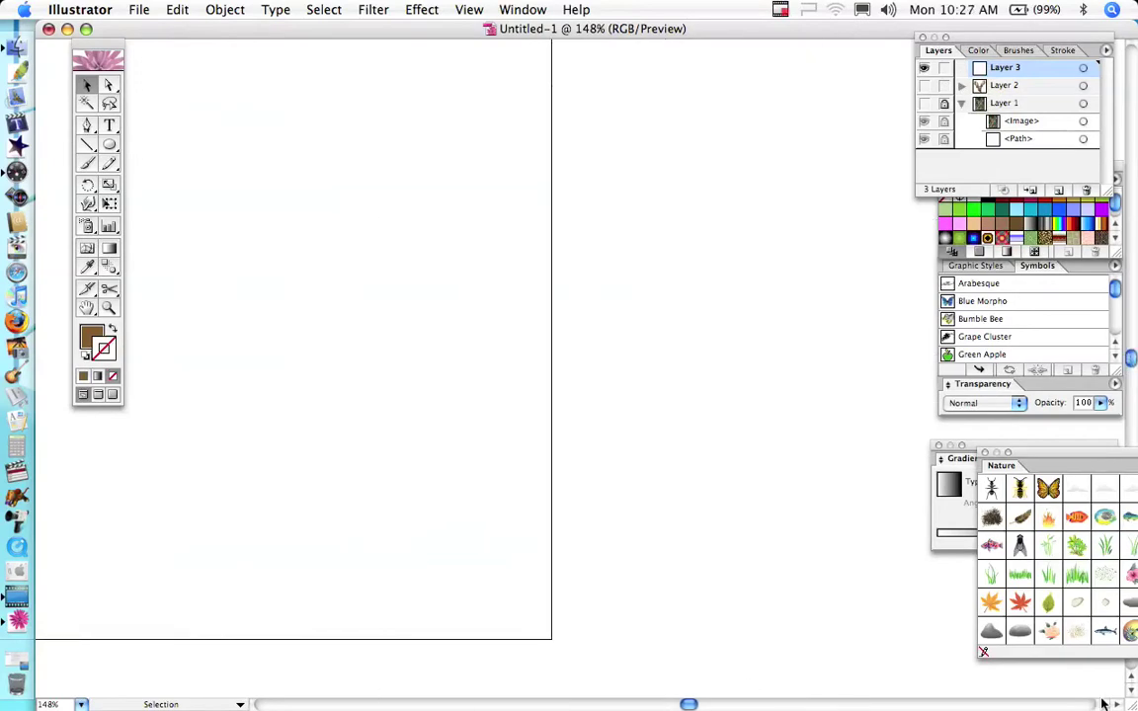
Choose the Symbol Sprayer tool and pull the Symbols palette out as its own panel.
{"action": "left_click_drag", "start_coordinate": [1104, 704], "coordinate": [1133, 681]}
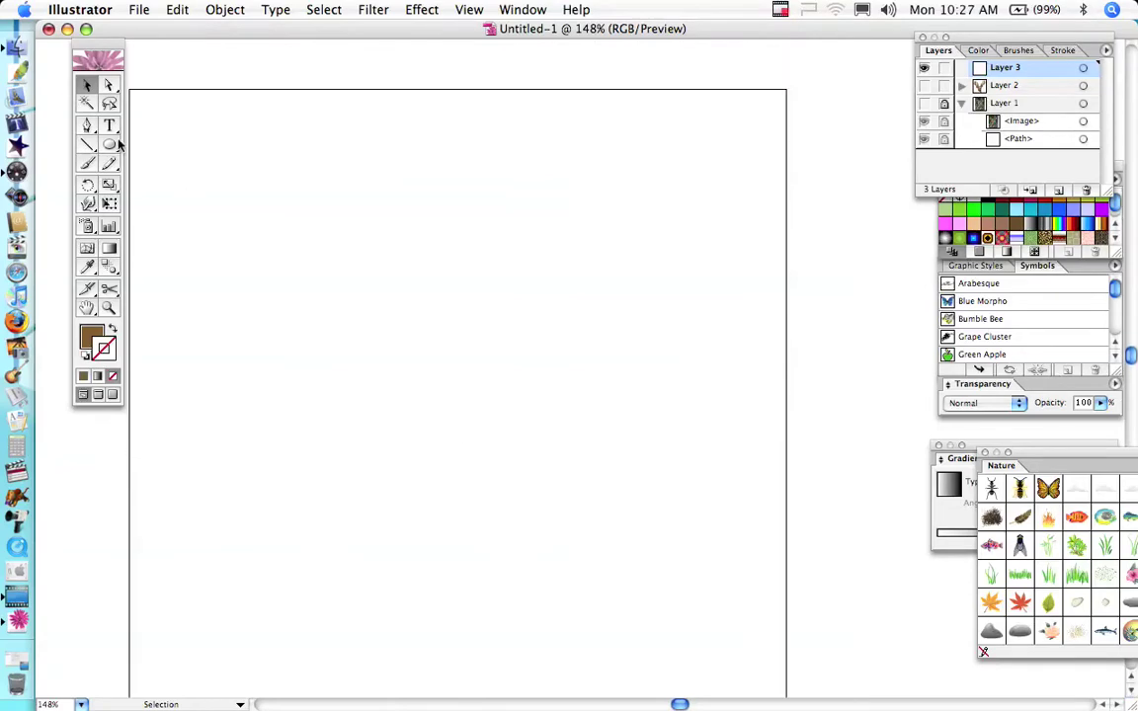
{"action": "left_click", "coordinate": [86, 230]}
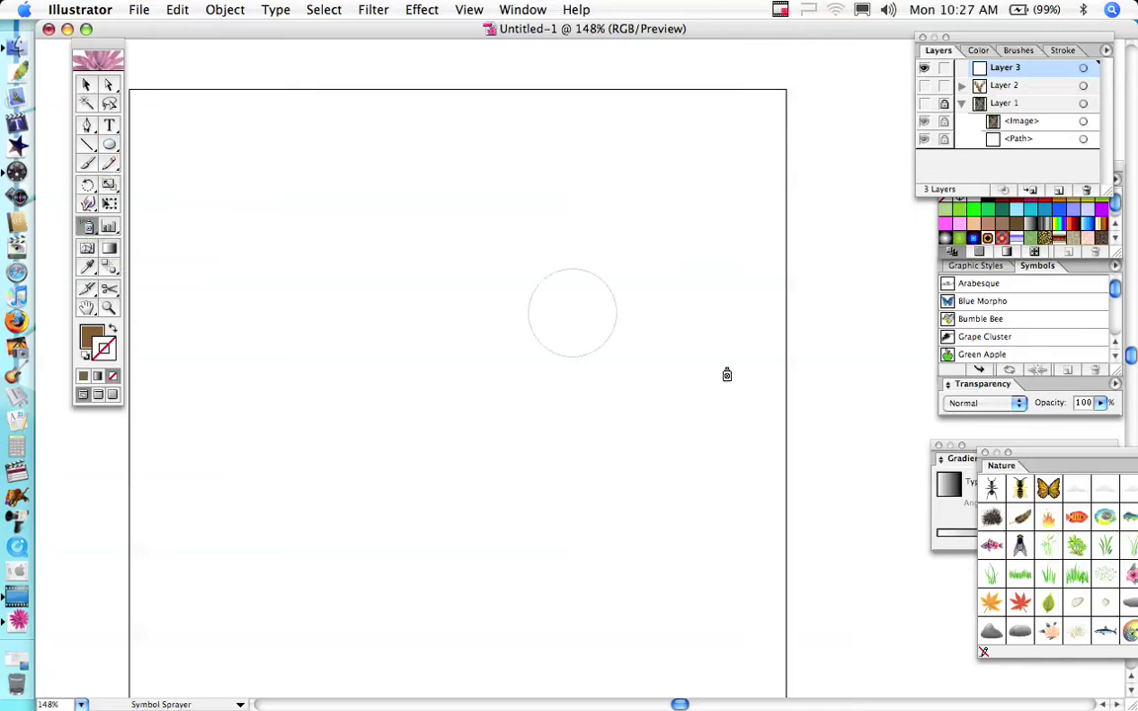
{"action": "left_click", "coordinate": [984, 454]}
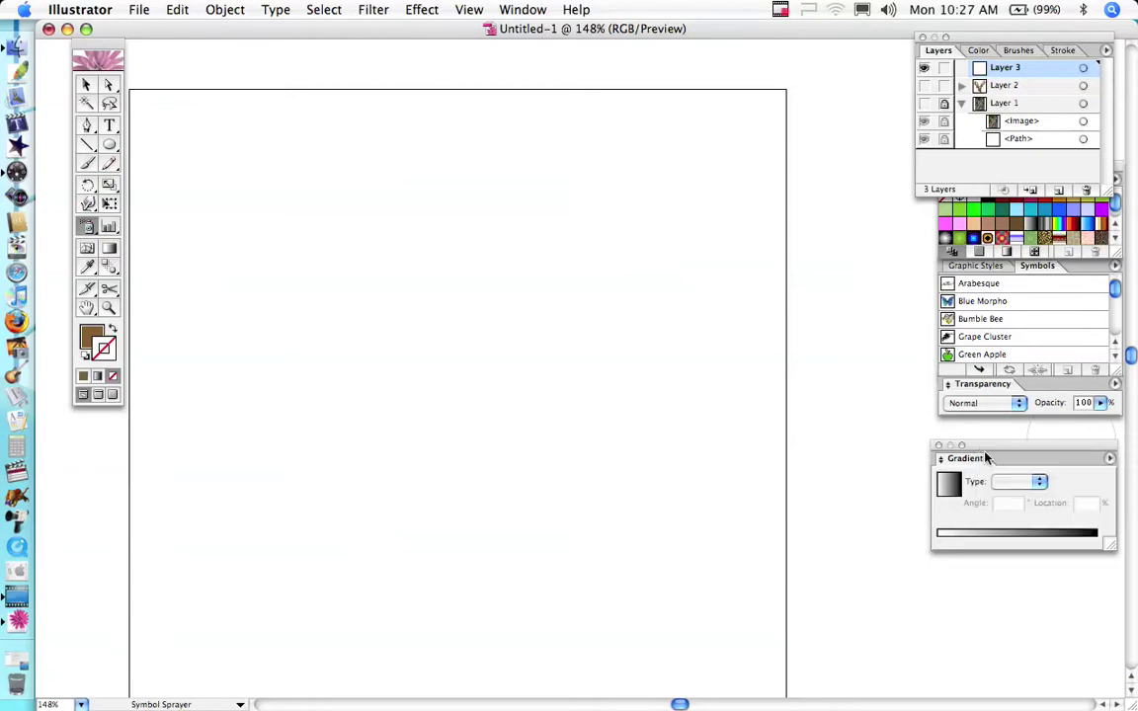
{"action": "left_click_drag", "start_coordinate": [1053, 272], "coordinate": [1019, 585]}
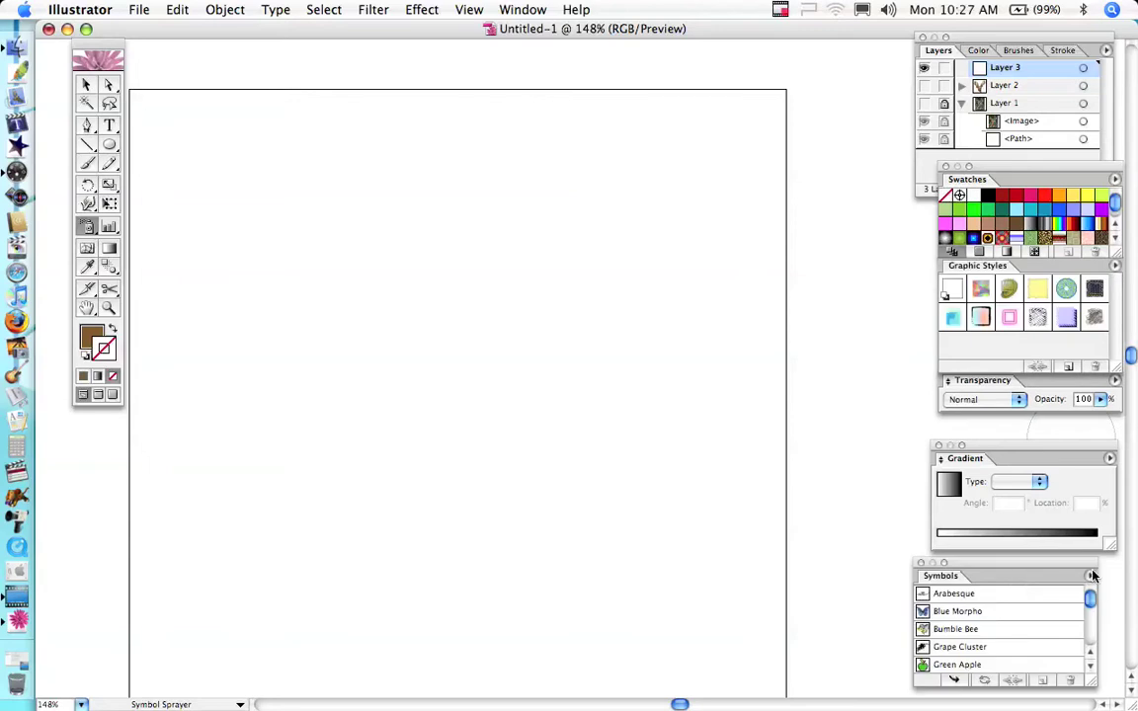
Load the Nature symbol library and add its pine tree to the document as Trees 1.
{"action": "left_click", "coordinate": [1091, 574]}
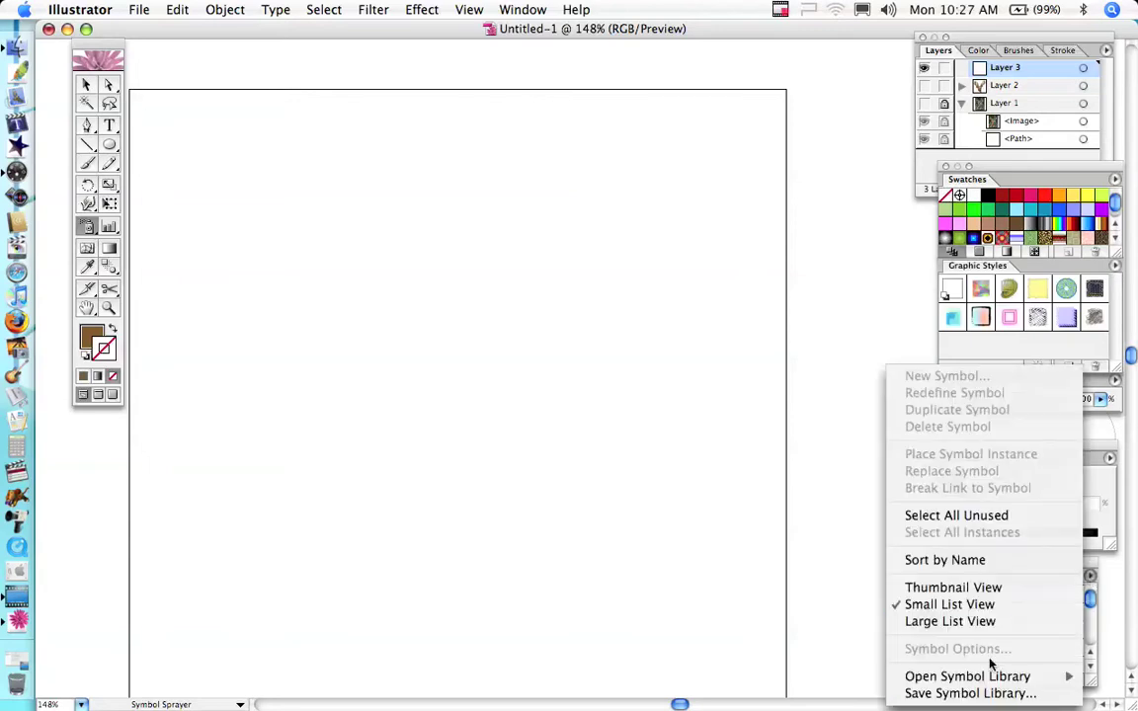
{"action": "mouse_move", "coordinate": [981, 680]}
{"action": "mouse_move", "coordinate": [925, 675]}
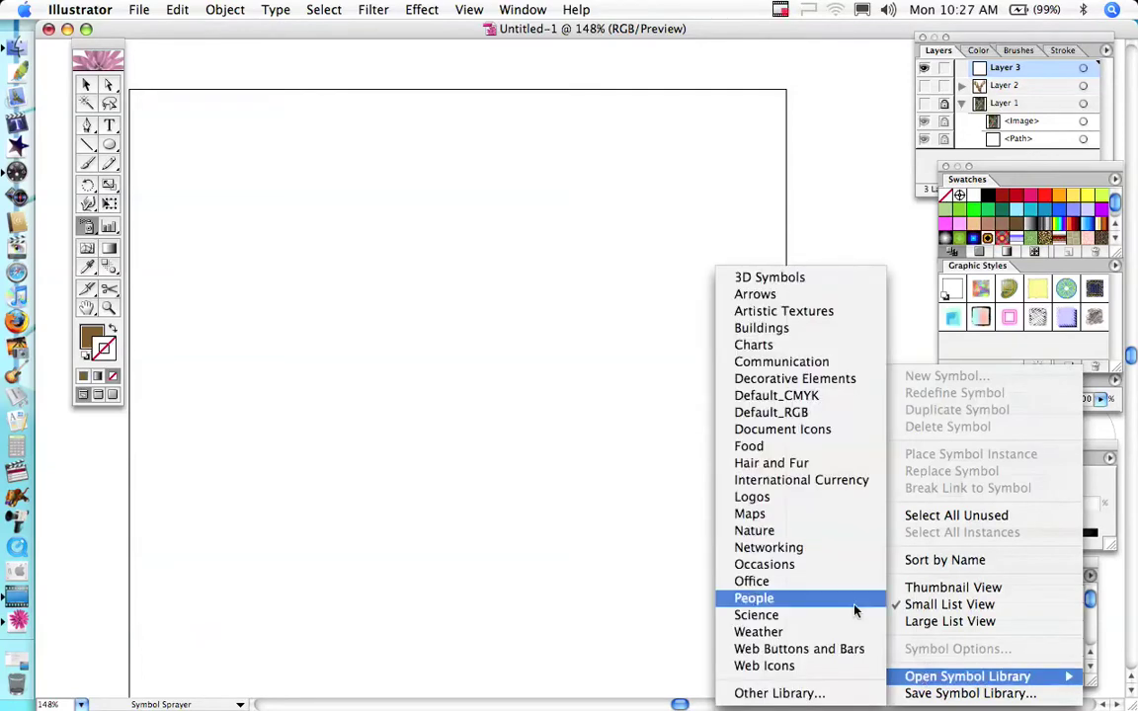
{"action": "left_click", "coordinate": [816, 530]}
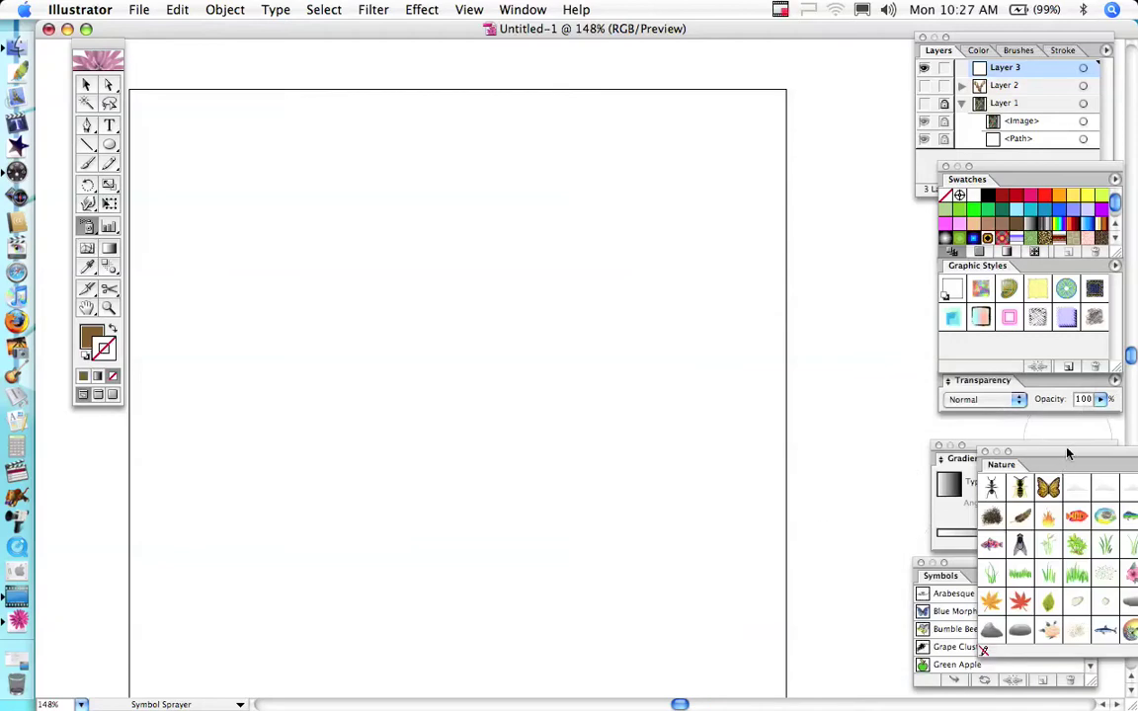
{"action": "left_click_drag", "start_coordinate": [1066, 453], "coordinate": [933, 300]}
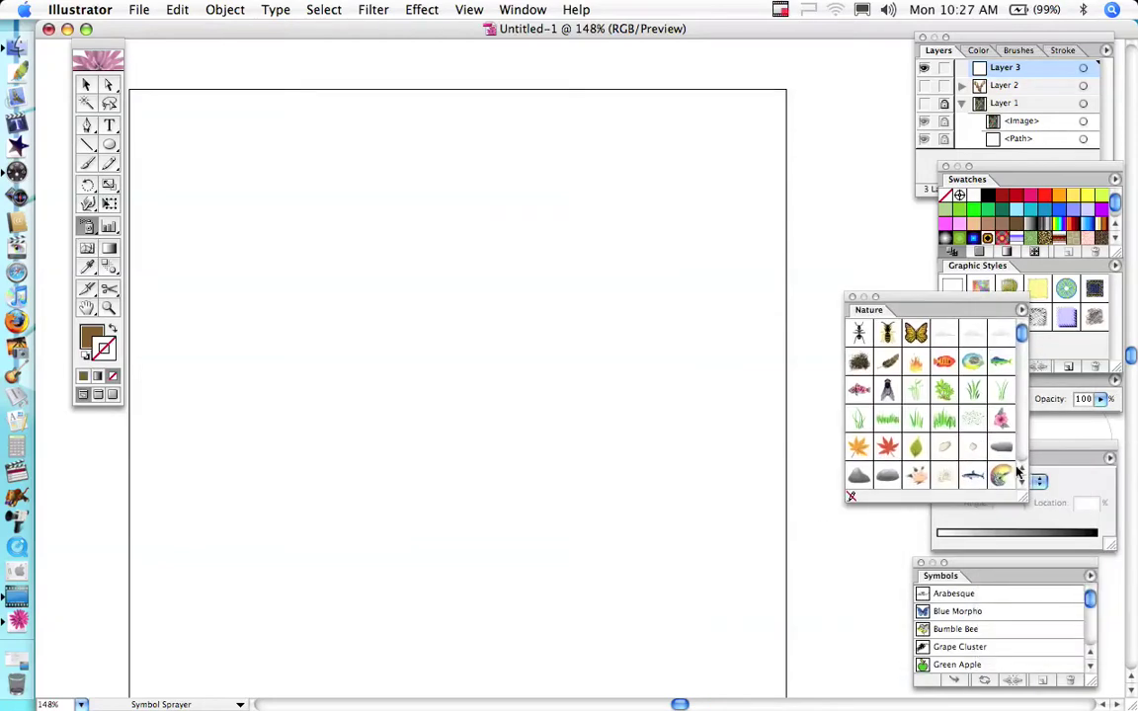
{"action": "scroll", "coordinate": [1017, 473], "scroll_direction": "down", "scroll_amount": 1}
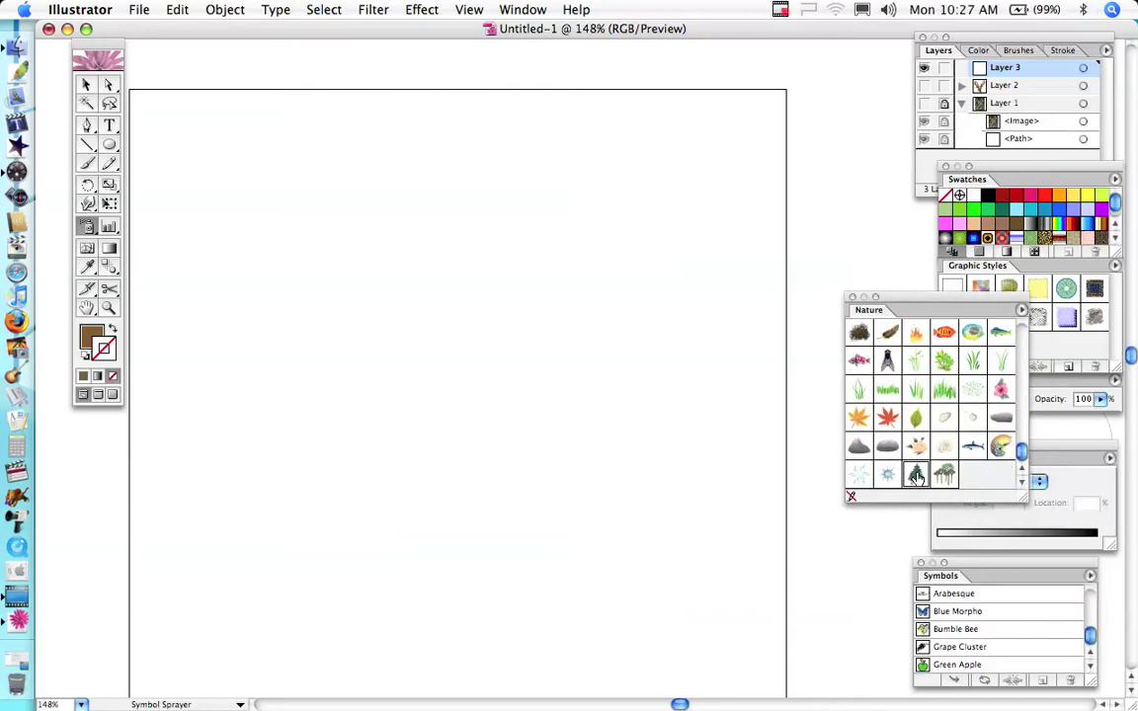
{"action": "left_click", "coordinate": [916, 477]}
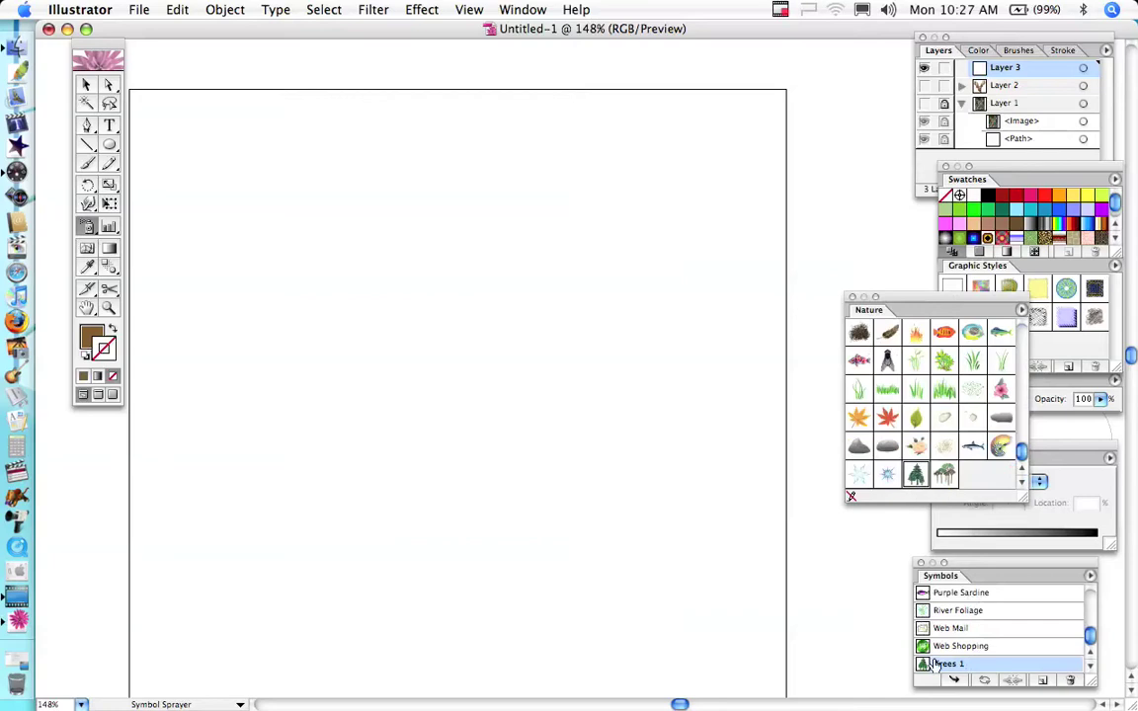
{"action": "left_click", "coordinate": [852, 297]}
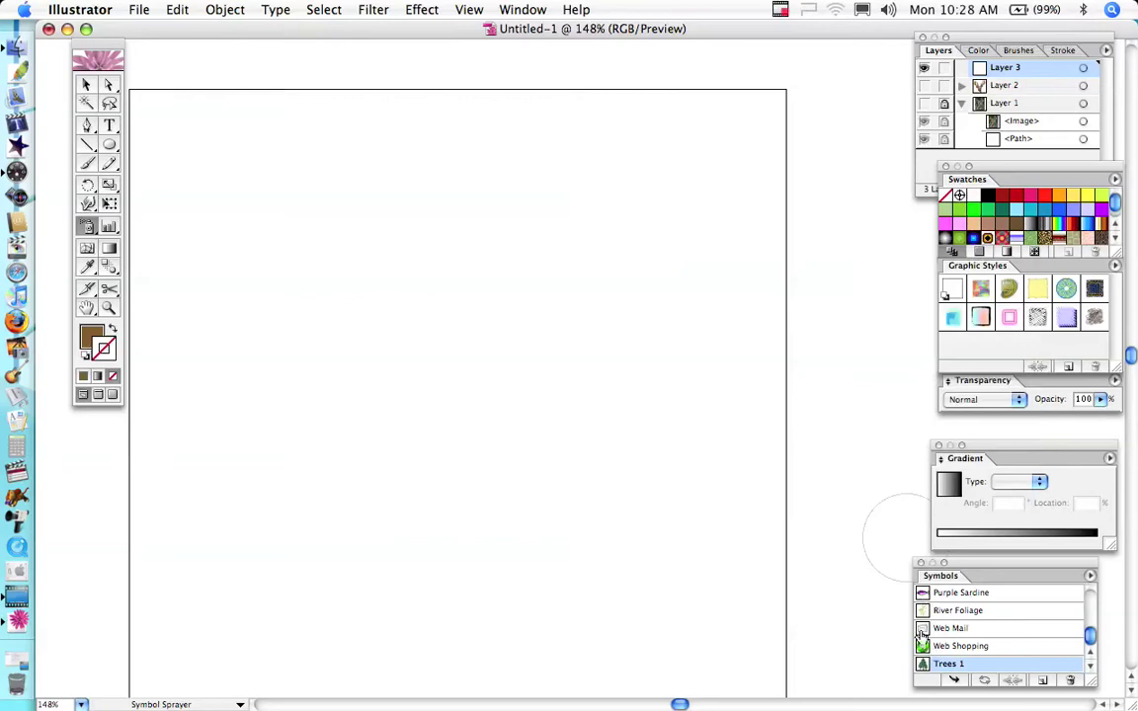
Confirm Symbol Sprayer settings at 68 px diameter and spray pine trees across the artboard.
{"action": "double_click", "coordinate": [88, 227]}
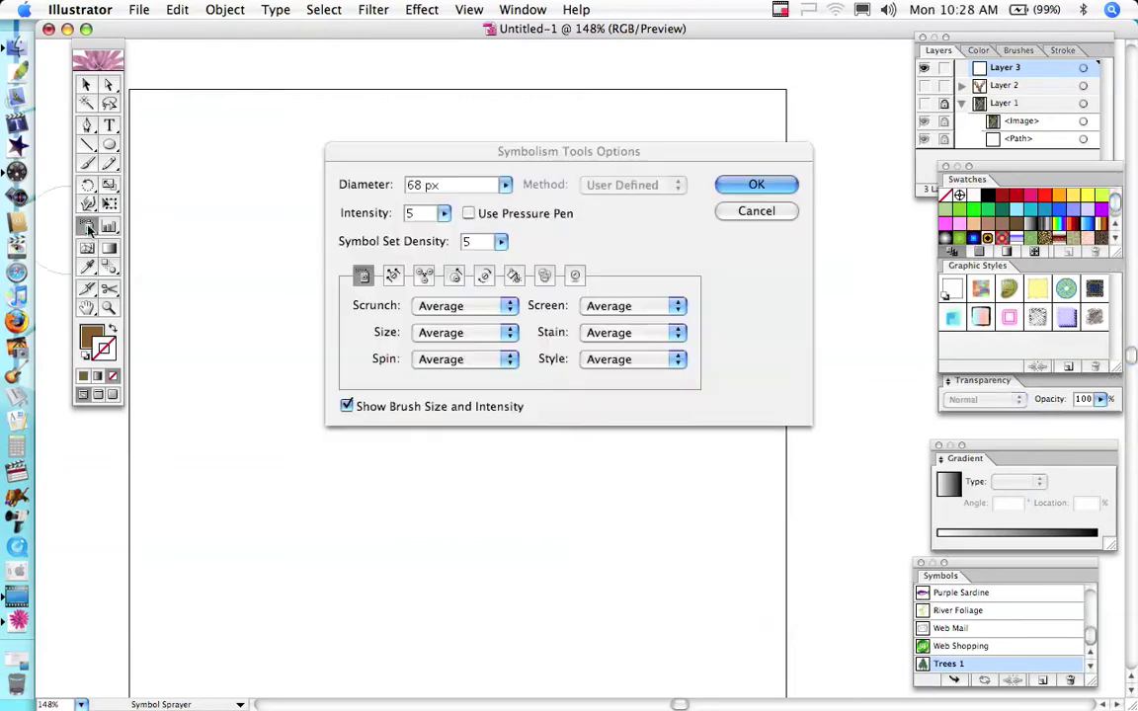
{"action": "left_click", "coordinate": [504, 186]}
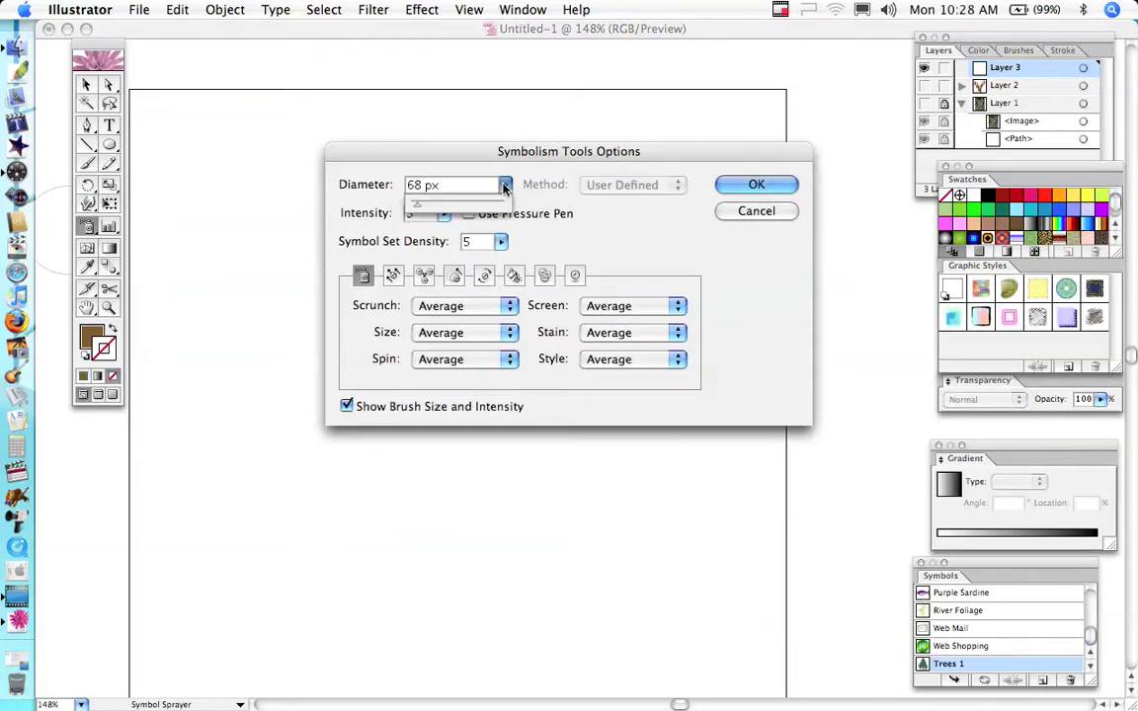
{"action": "left_click", "coordinate": [504, 186]}
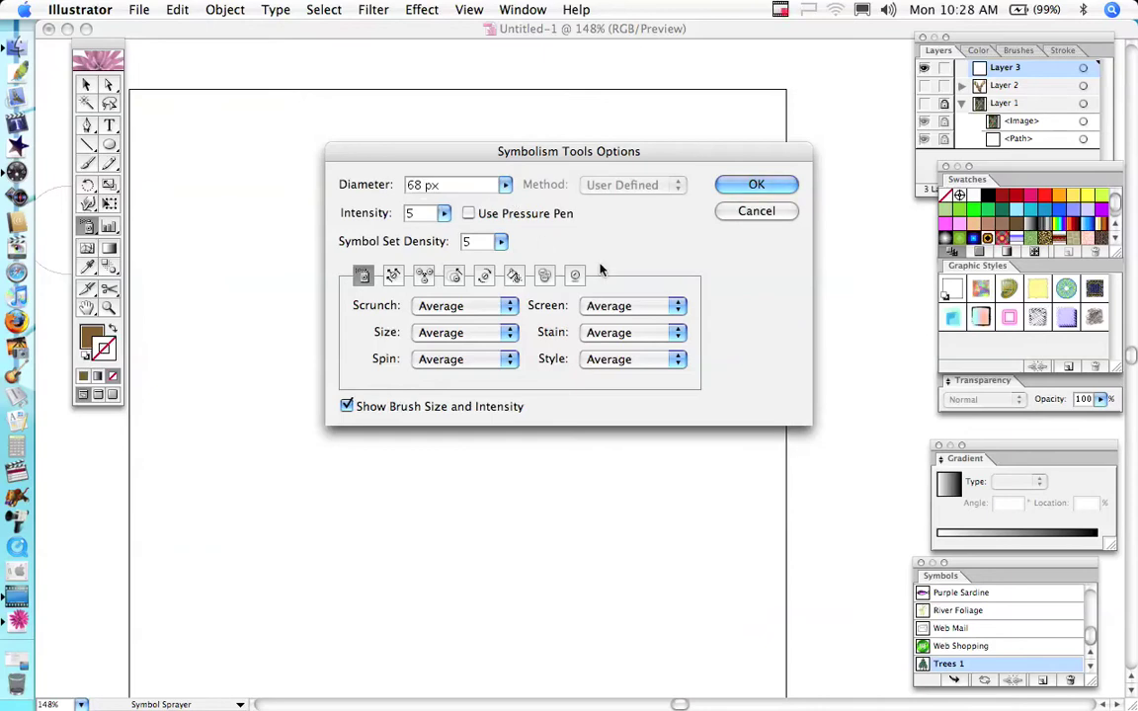
{"action": "left_click", "coordinate": [726, 184]}
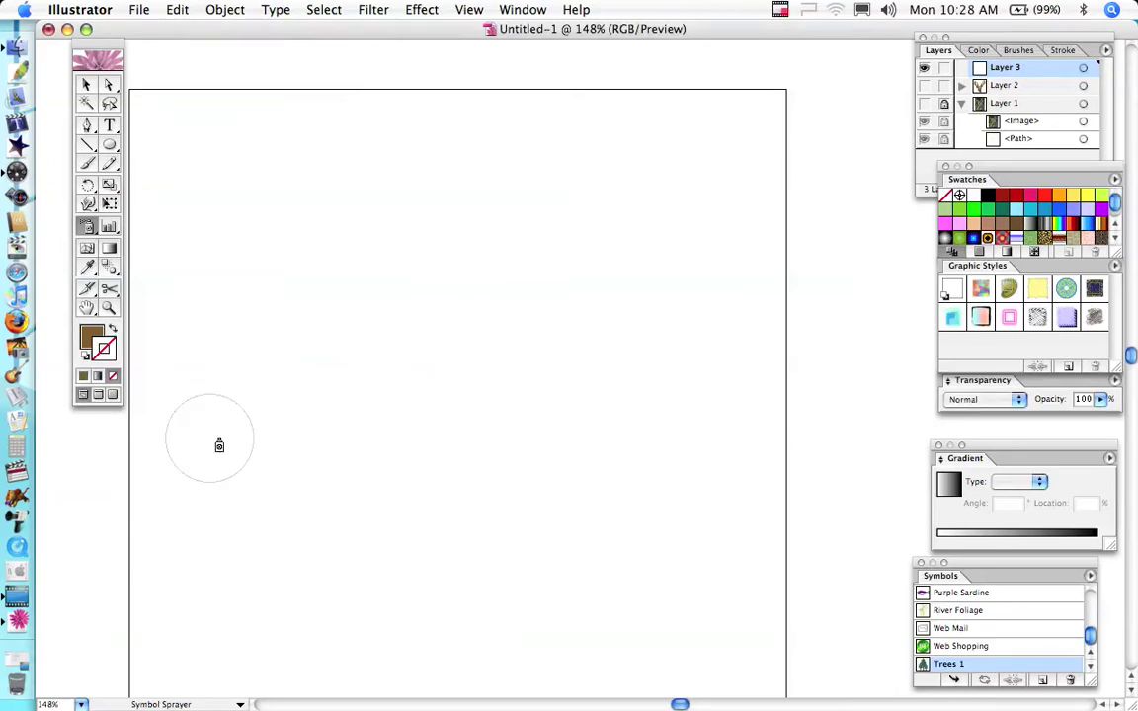
{"action": "mouse_move", "coordinate": [219, 446]}
{"action": "left_mouse_down"}
{"action": "mouse_move", "coordinate": [312, 405]}
{"action": "mouse_move", "coordinate": [413, 393]}
{"action": "mouse_move", "coordinate": [542, 435]}
{"action": "mouse_move", "coordinate": [562, 458]}
{"action": "left_mouse_up"}
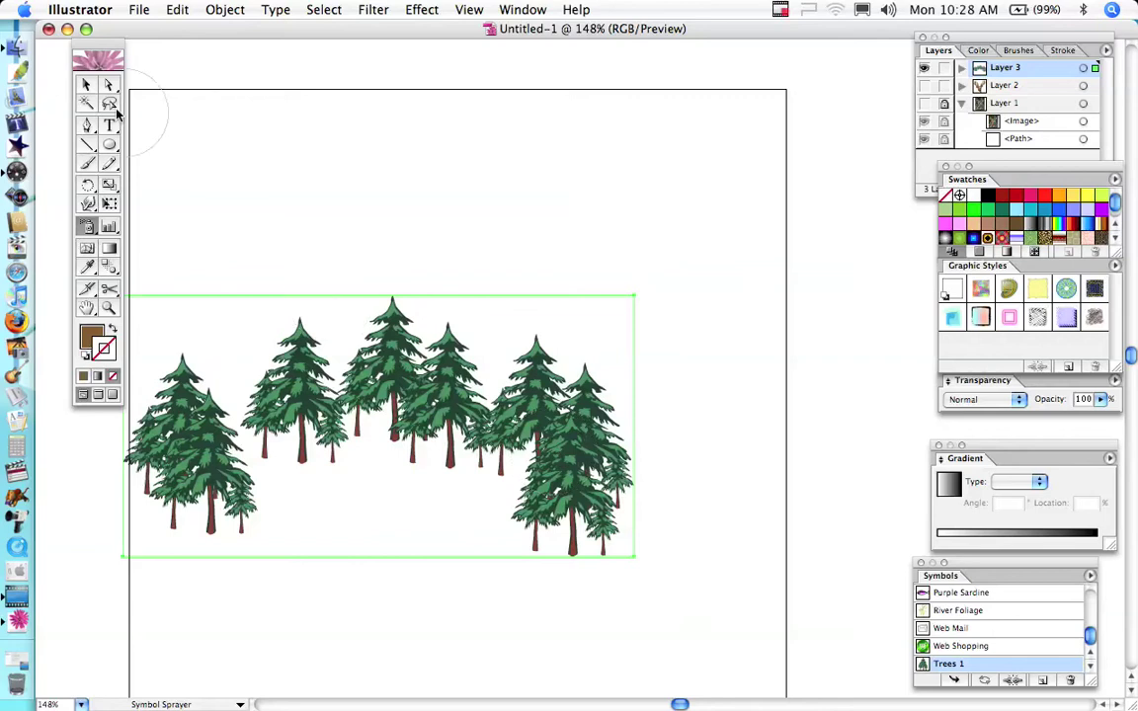
Shift the sprayed pine trees slightly right toward the centre.
{"action": "left_click", "coordinate": [86, 85]}
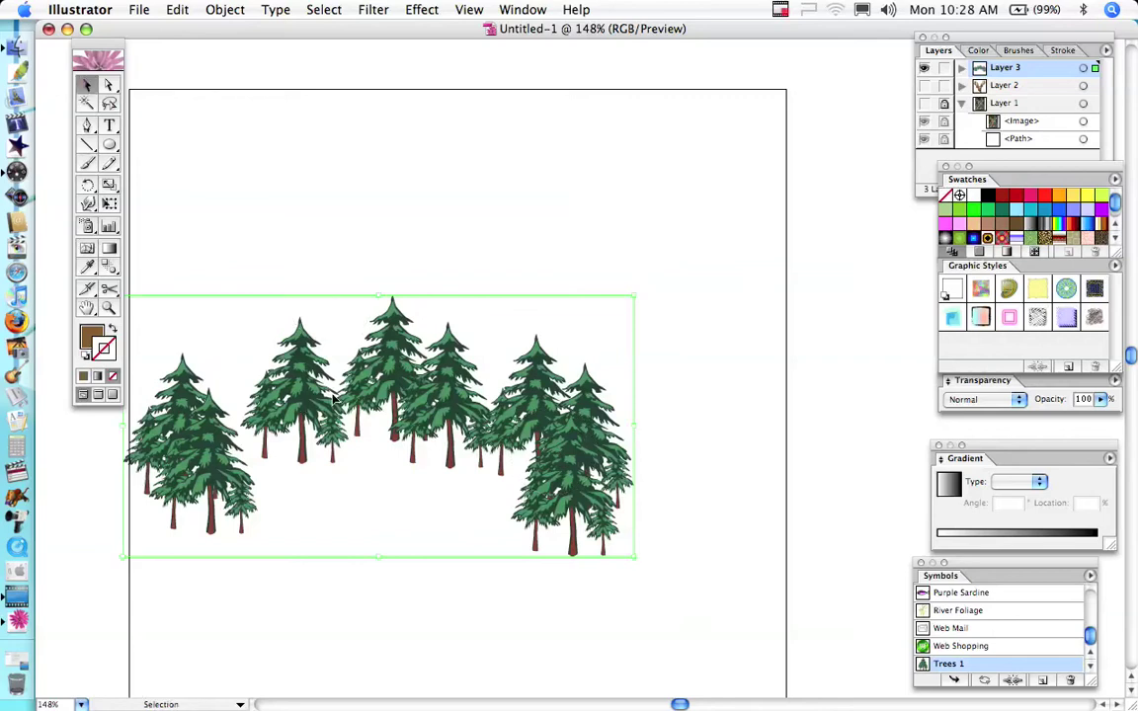
{"action": "left_click_drag", "start_coordinate": [303, 404], "coordinate": [371, 396]}
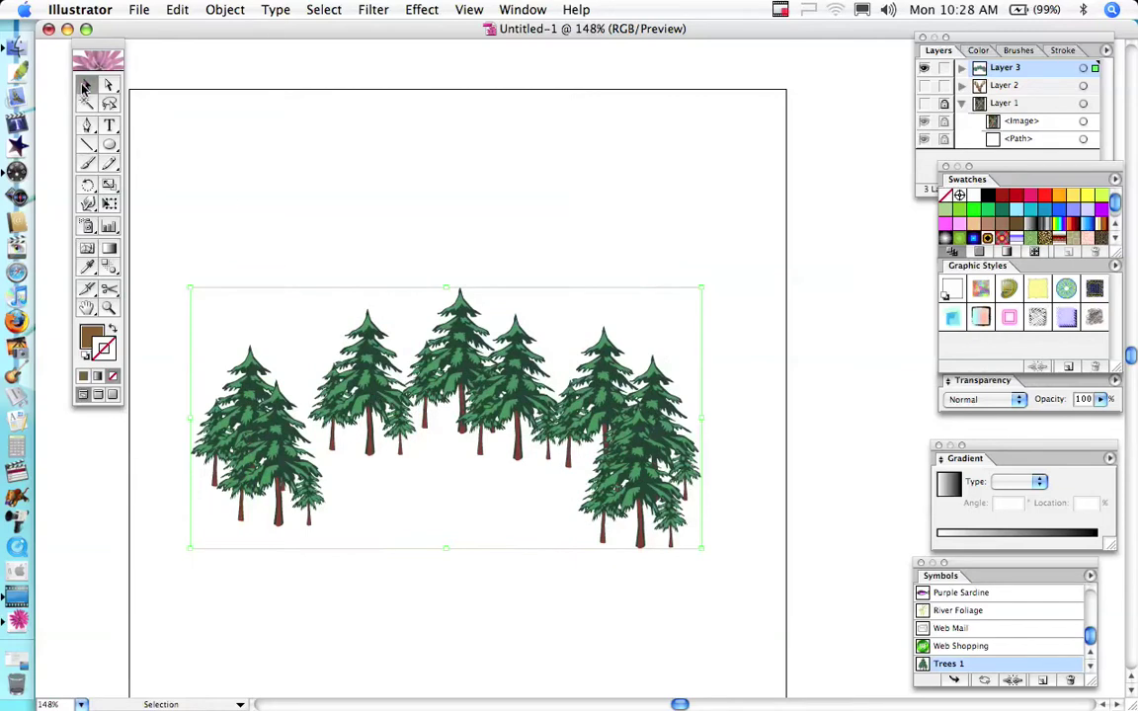
{"action": "left_click", "coordinate": [150, 117]}
{"action": "left_click", "coordinate": [110, 145]}
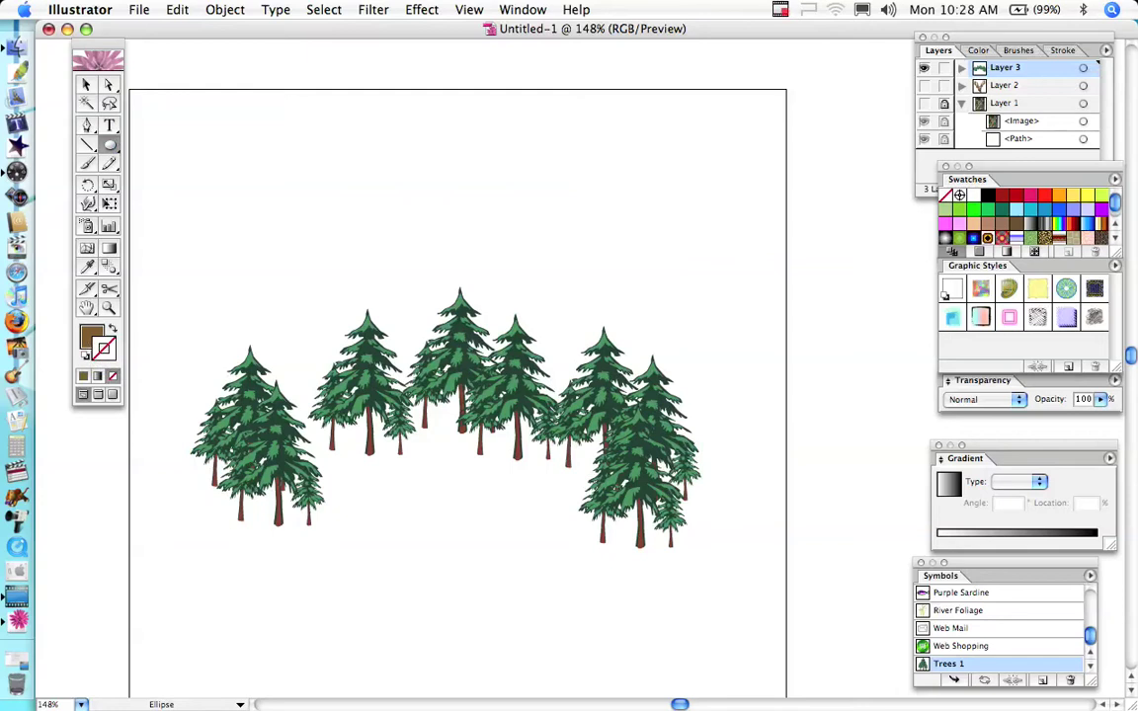
Draw a large circle over the trees and delete a stray small ellipse.
{"action": "left_click_drag", "start_coordinate": [460, 457], "coordinate": [681, 681]}
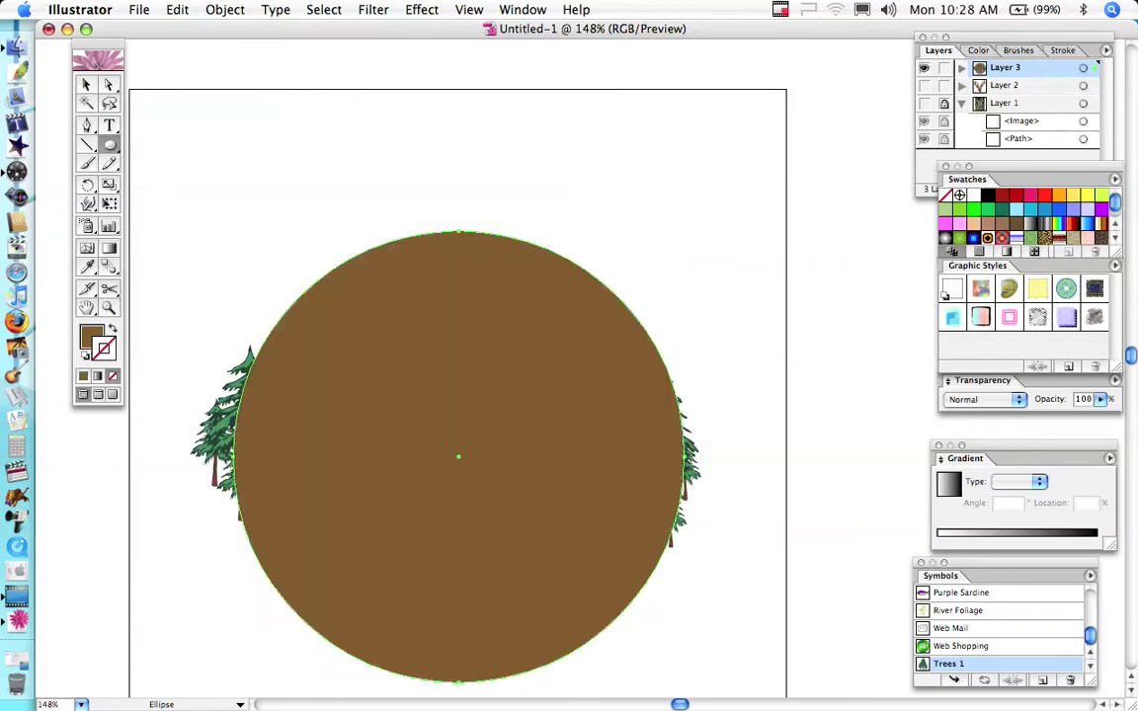
{"action": "mouse_move", "coordinate": [231, 237]}
{"action": "left_mouse_down"}
{"action": "mouse_move", "coordinate": [139, 257]}
{"action": "mouse_move", "coordinate": [155, 260]}
{"action": "left_mouse_up"}
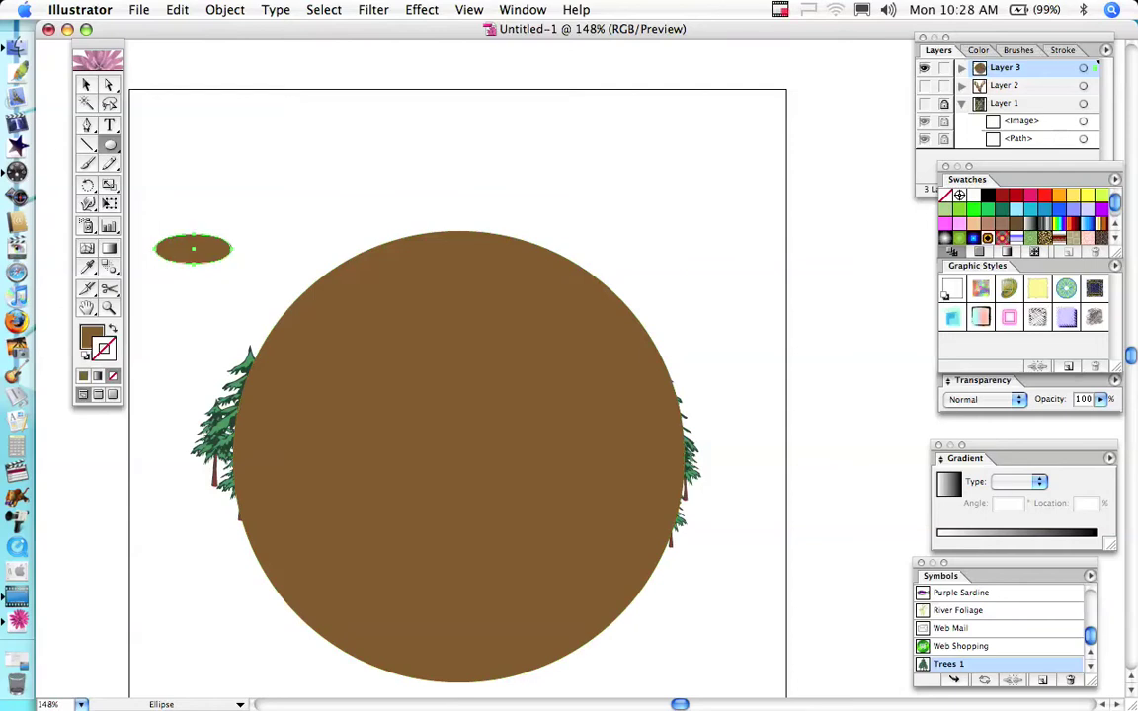
{"action": "key", "text": "Delete"}
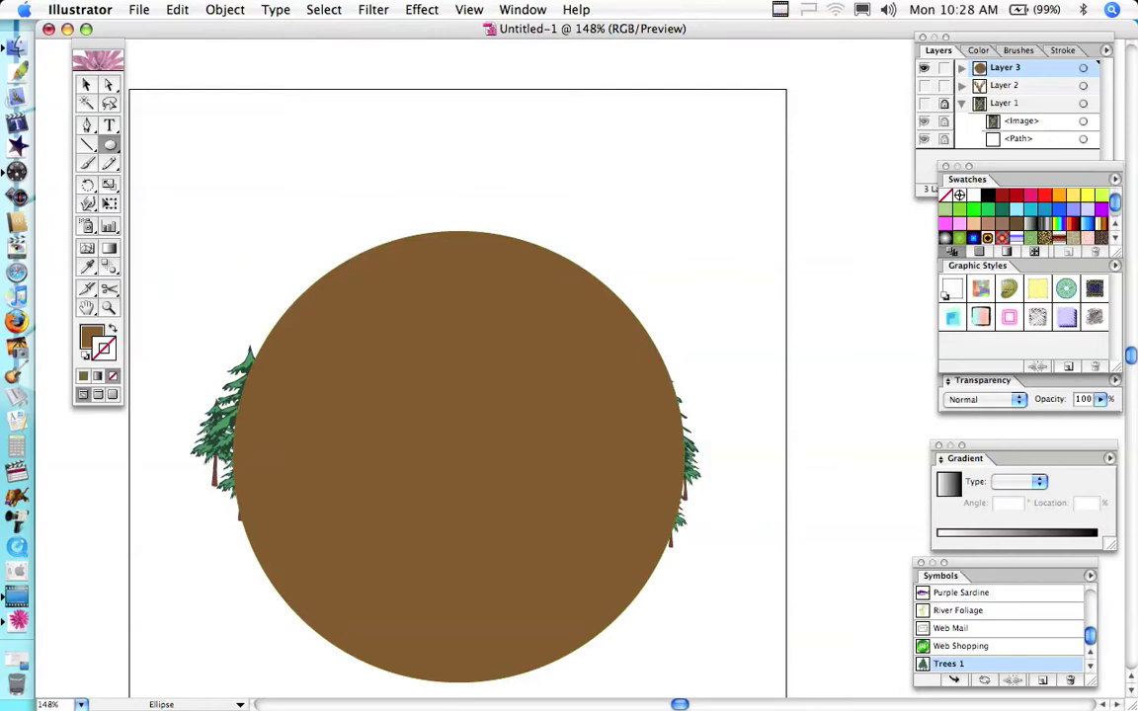
Fill the circle with the tree foliage green using the Eyedropper.
{"action": "left_click", "coordinate": [86, 266]}
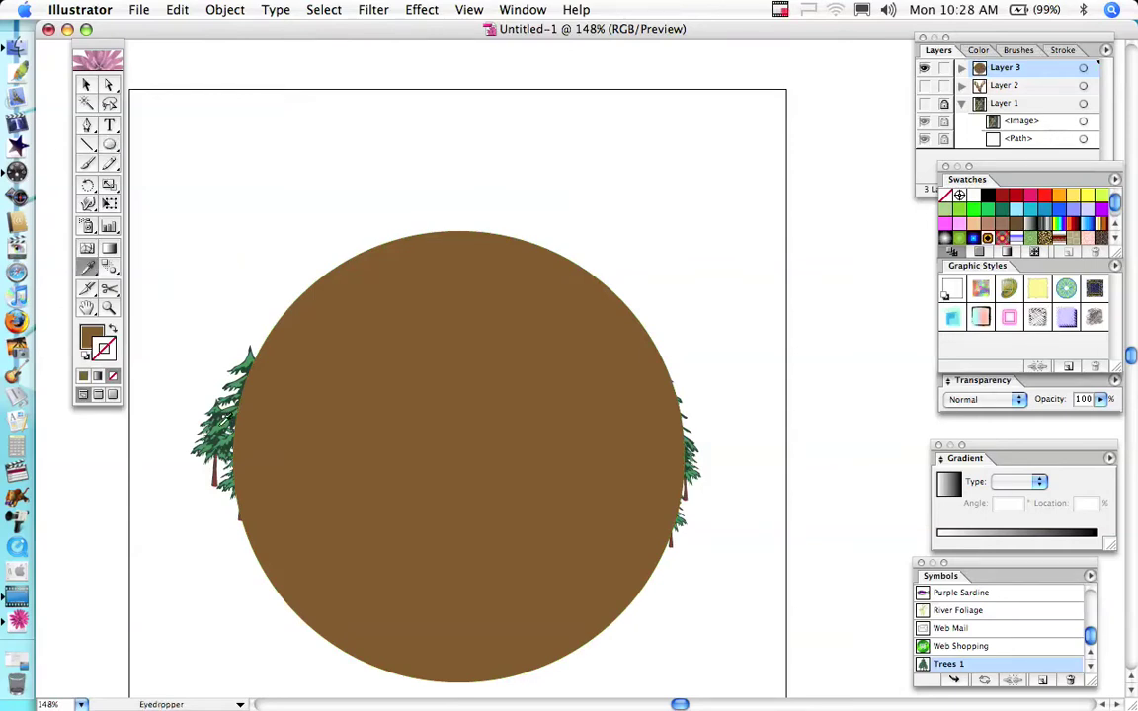
{"action": "left_click", "coordinate": [230, 423]}
{"action": "left_click", "coordinate": [86, 85]}
{"action": "left_click", "coordinate": [367, 354]}
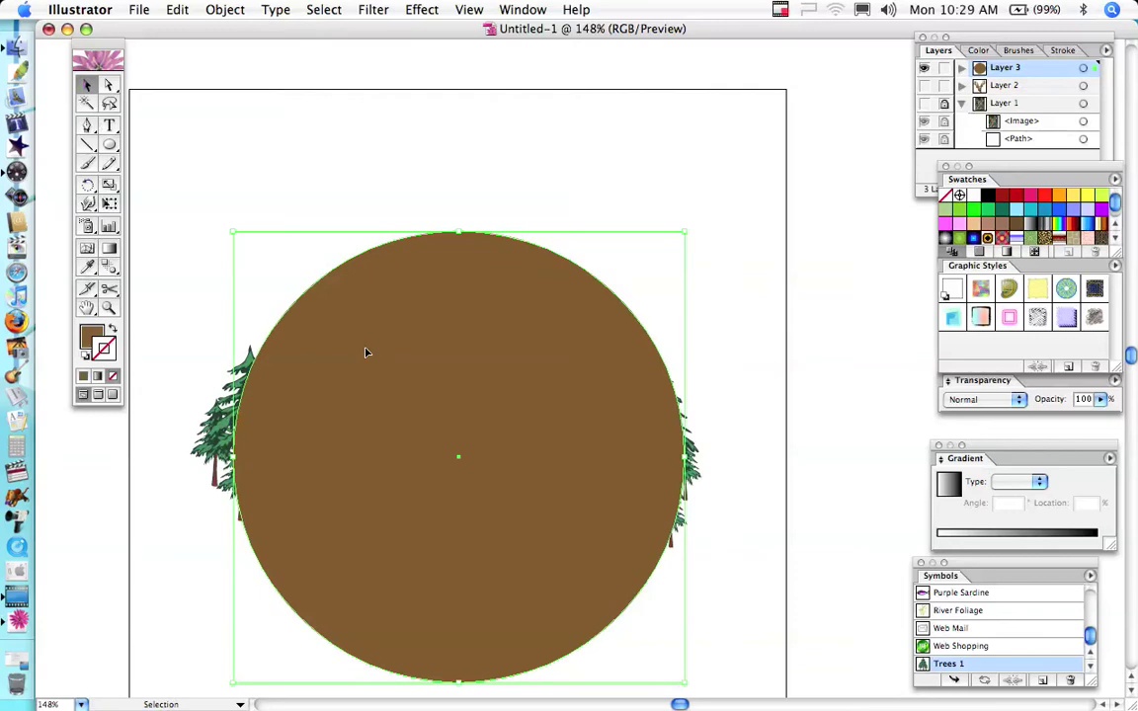
{"action": "left_click", "coordinate": [87, 269]}
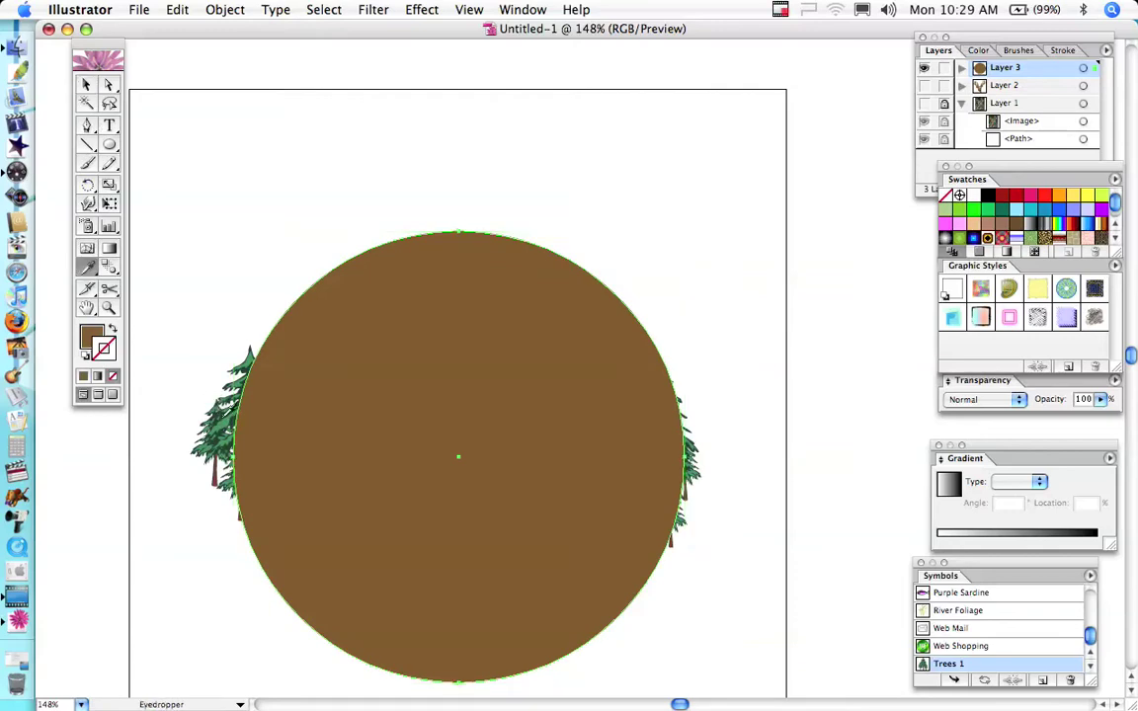
{"action": "left_click", "coordinate": [204, 381]}
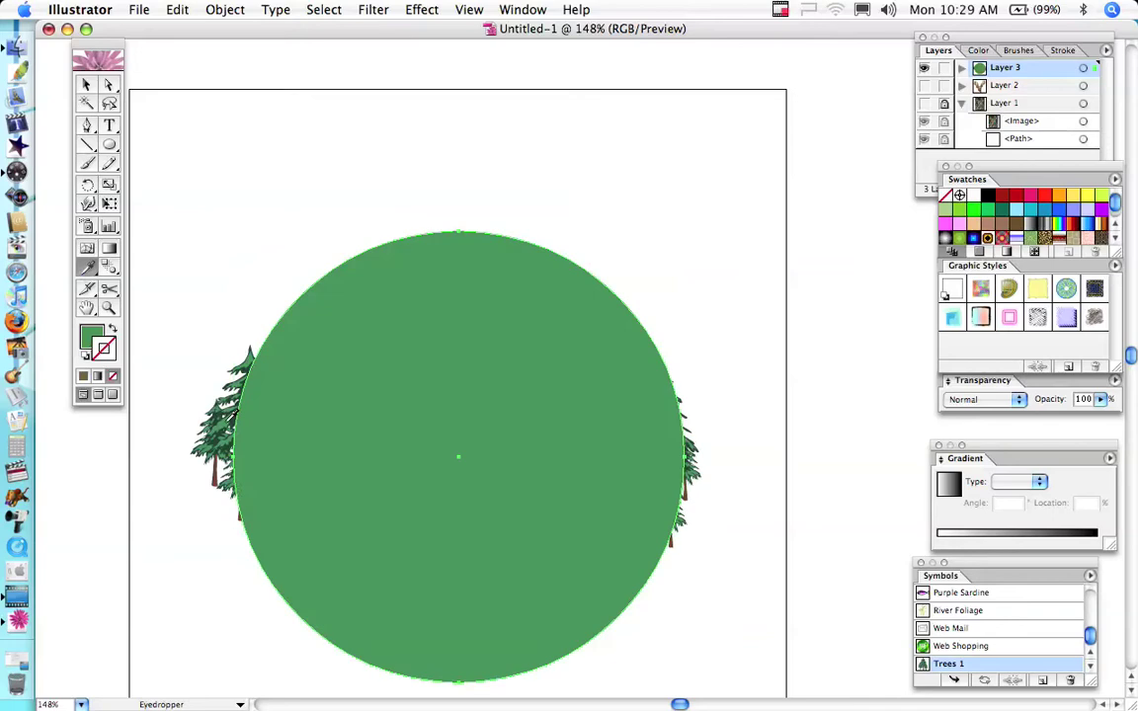
{"action": "left_click", "coordinate": [104, 348]}
{"action": "left_click", "coordinate": [92, 336]}
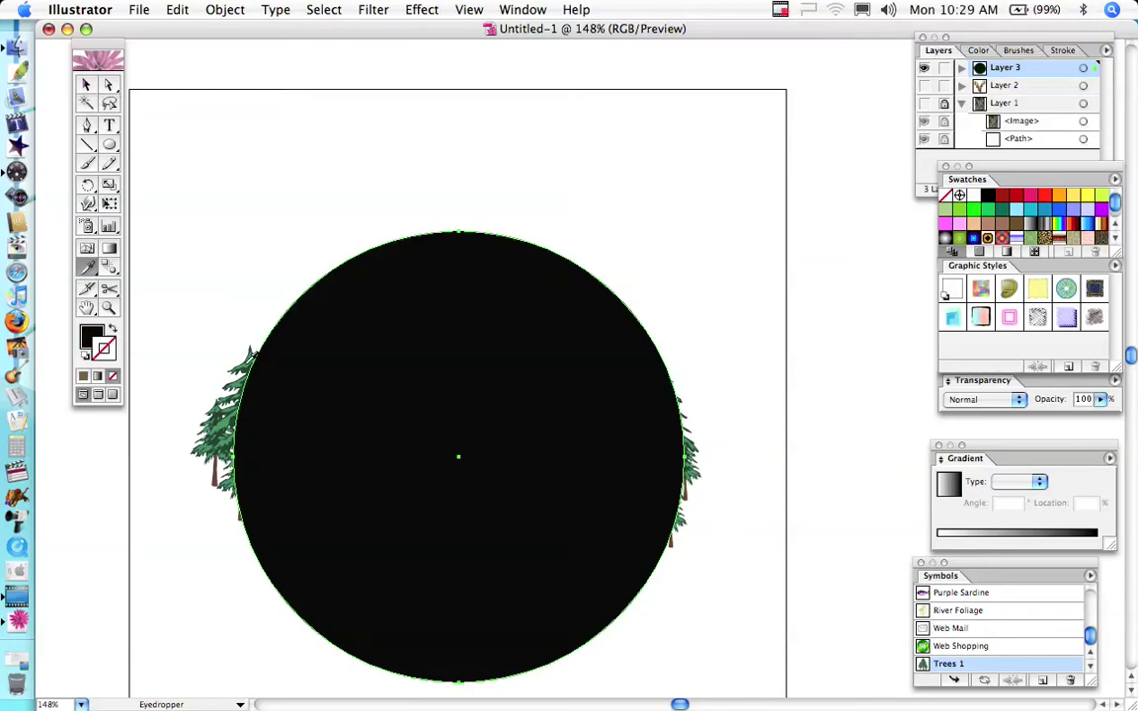
{"action": "left_click", "coordinate": [225, 326]}
Give the green circle a brown outline (R114 G74 B30).
{"action": "left_click", "coordinate": [87, 84]}
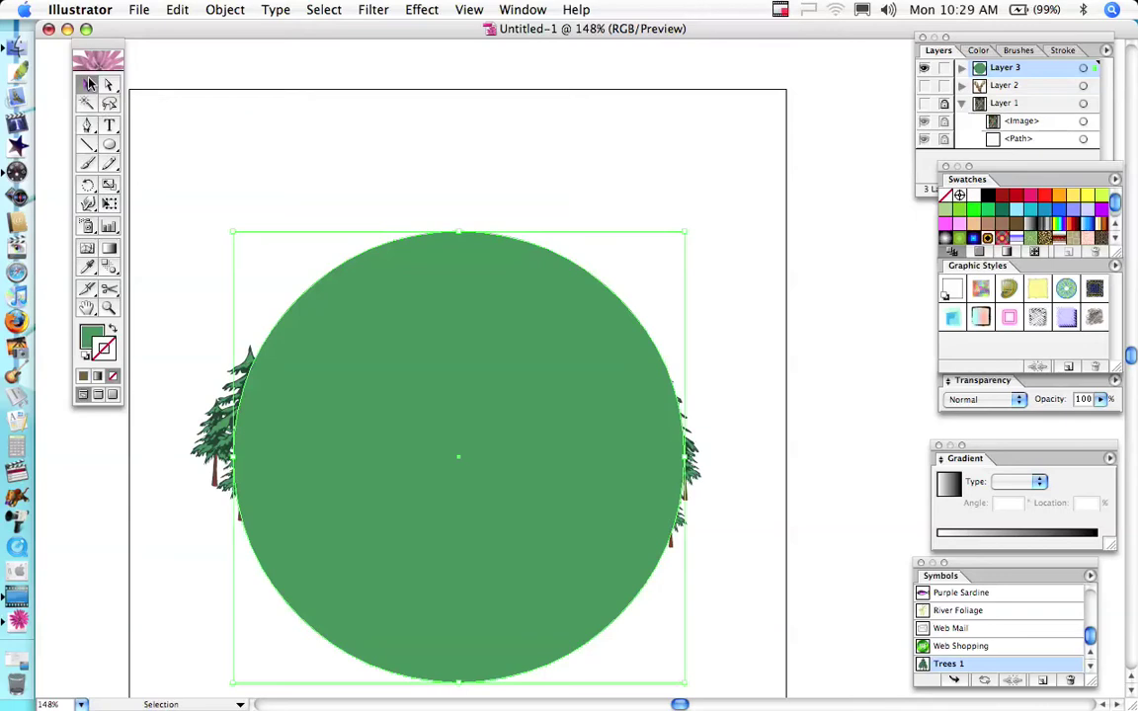
{"action": "left_click", "coordinate": [112, 373]}
{"action": "left_click", "coordinate": [83, 376]}
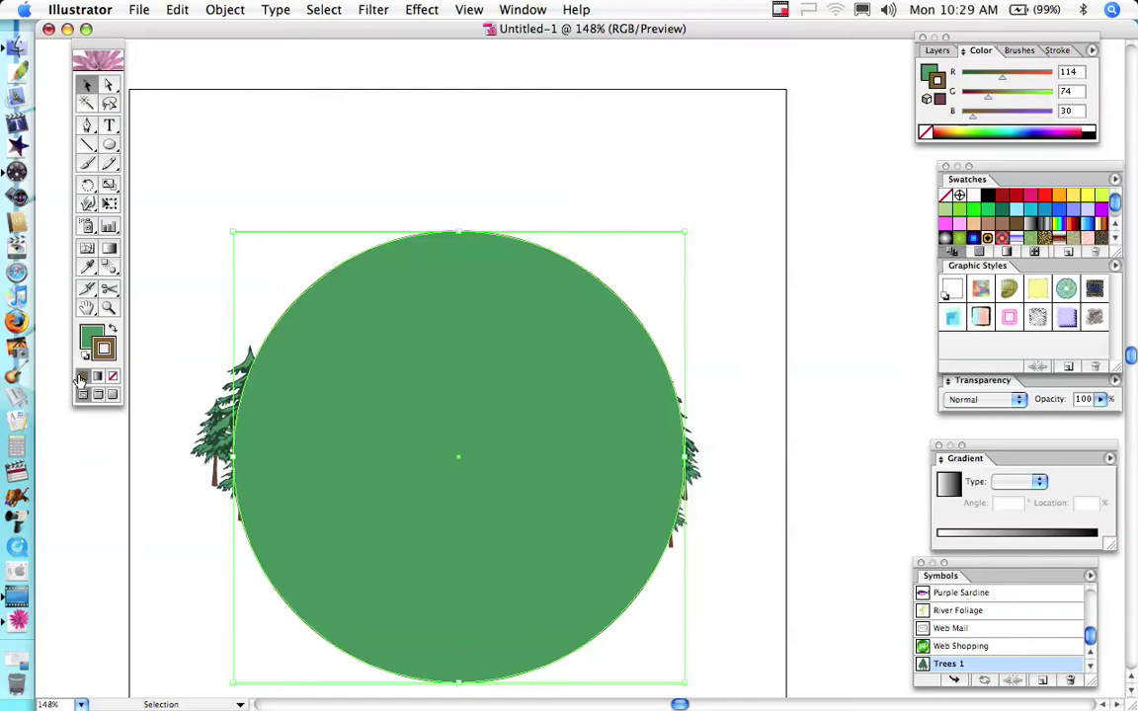
Thicken the outline to about 17 pt, then shrink and nudge the circle so trees show both sides.
{"action": "left_click", "coordinate": [1059, 50]}
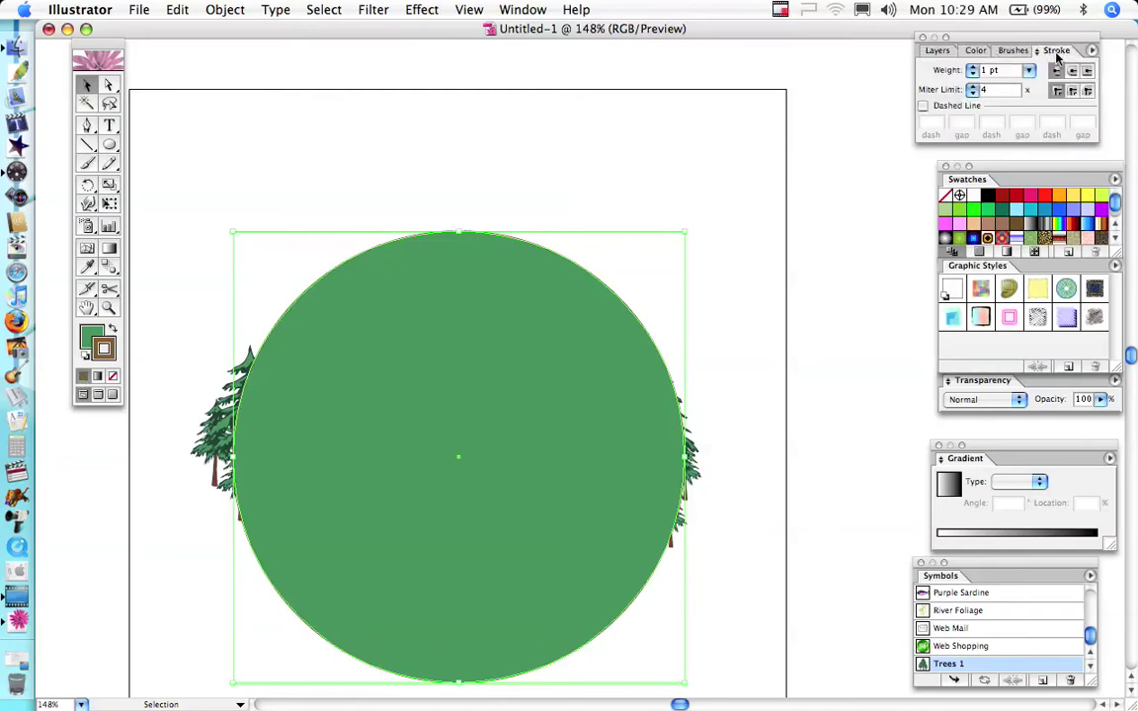
{"action": "left_click", "coordinate": [973, 67]}
{"action": "left_click", "coordinate": [973, 67]}
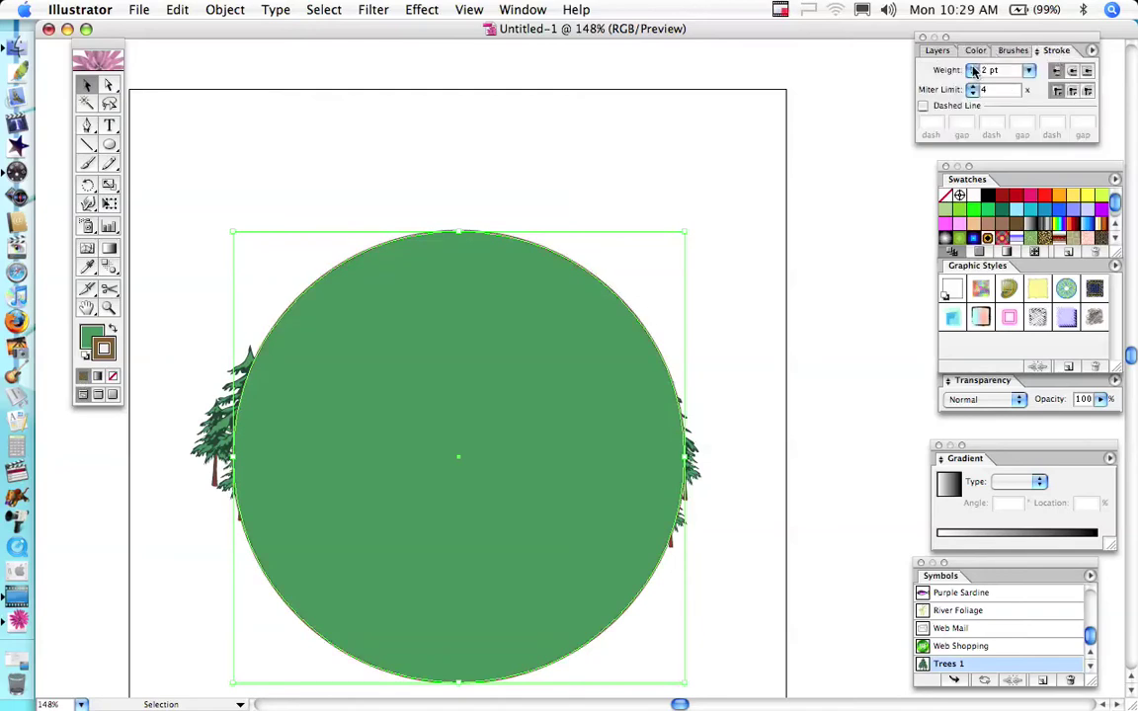
{"action": "left_click", "coordinate": [973, 67]}
{"action": "left_click", "coordinate": [974, 67]}
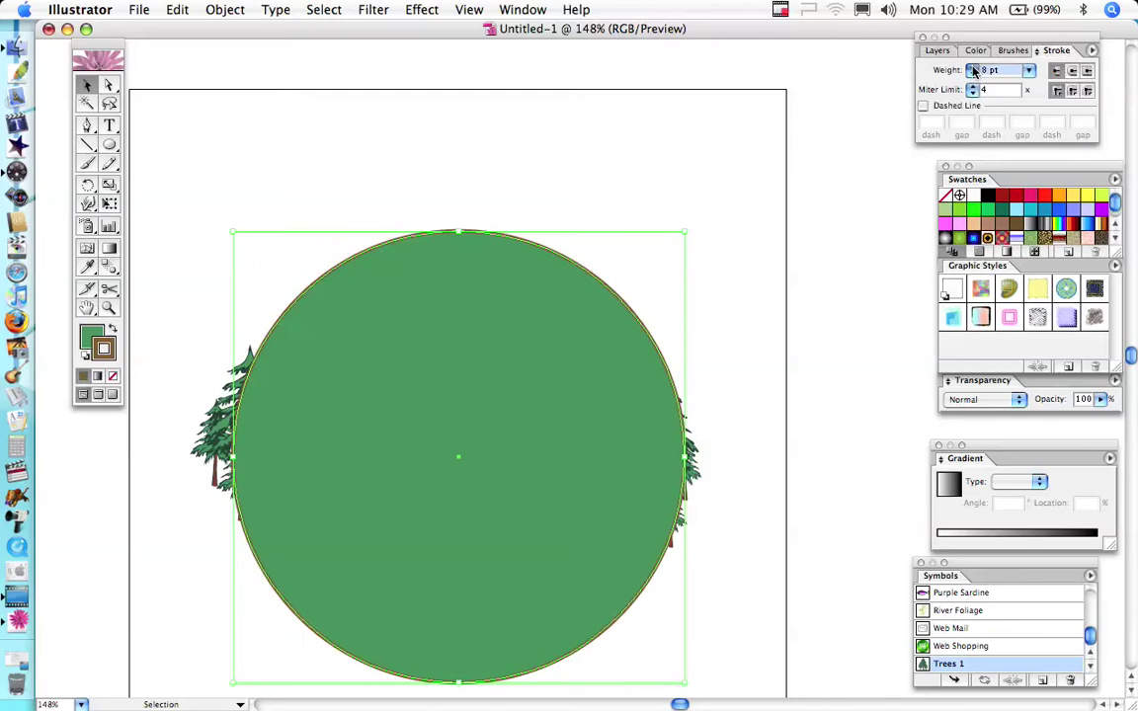
{"action": "left_click", "coordinate": [974, 67]}
{"action": "left_click", "coordinate": [974, 67]}
{"action": "left_click", "coordinate": [974, 67]}
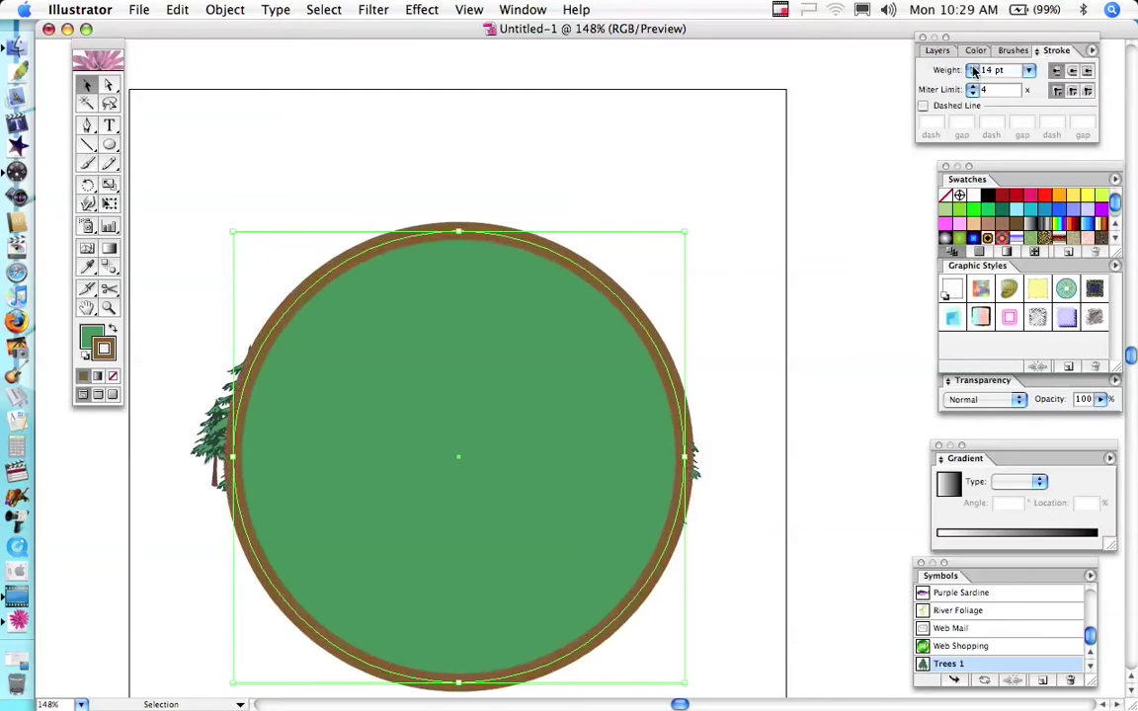
{"action": "left_click", "coordinate": [973, 68]}
{"action": "left_click", "coordinate": [973, 69]}
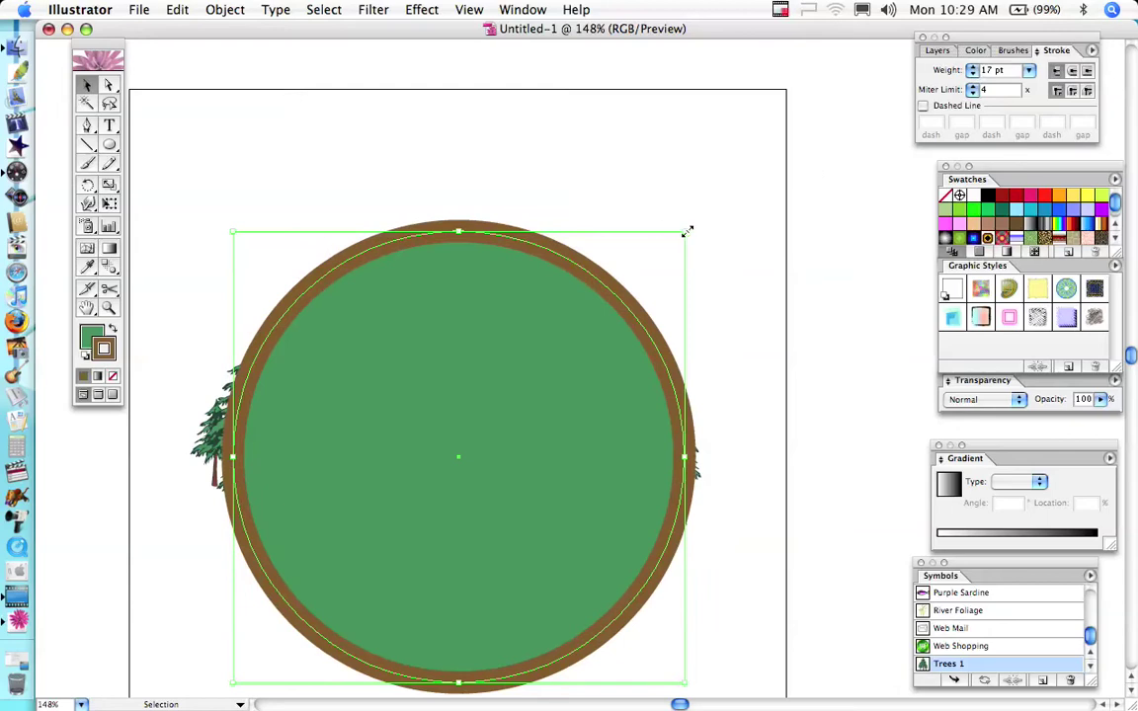
{"action": "left_click_drag", "start_coordinate": [687, 230], "coordinate": [651, 265]}
{"action": "left_click_drag", "start_coordinate": [564, 378], "coordinate": [572, 371]}
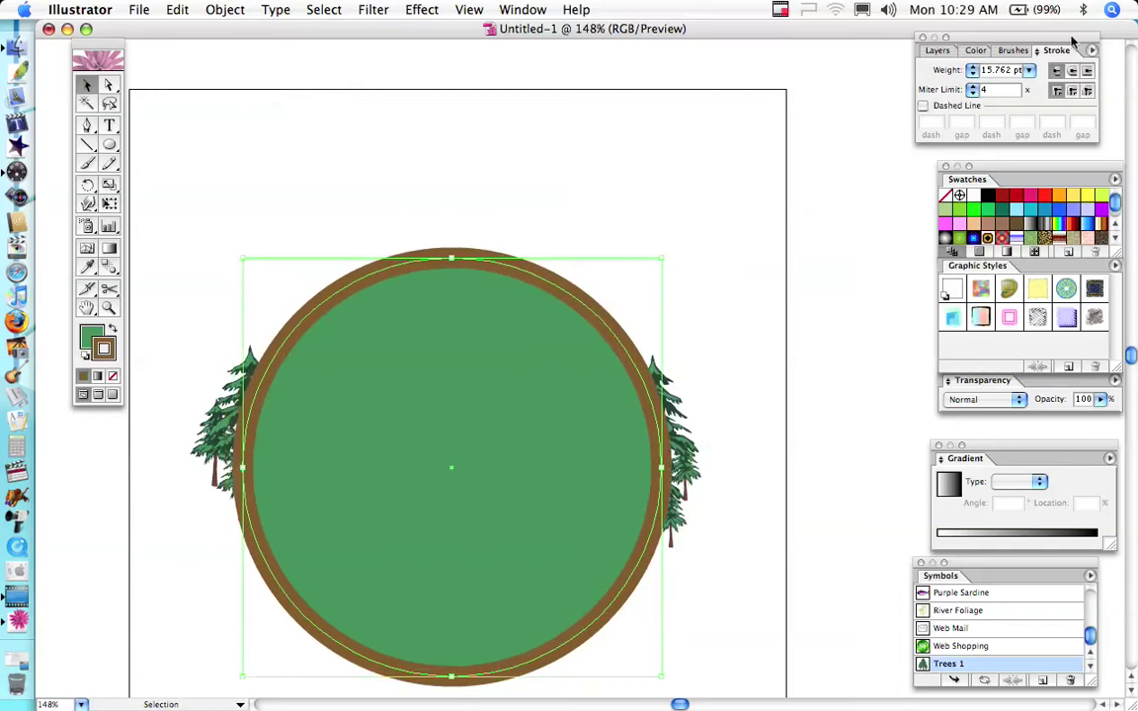
Stack the Symbol Set above the circle's <Path> in Layer 3.
{"action": "left_click", "coordinate": [937, 51]}
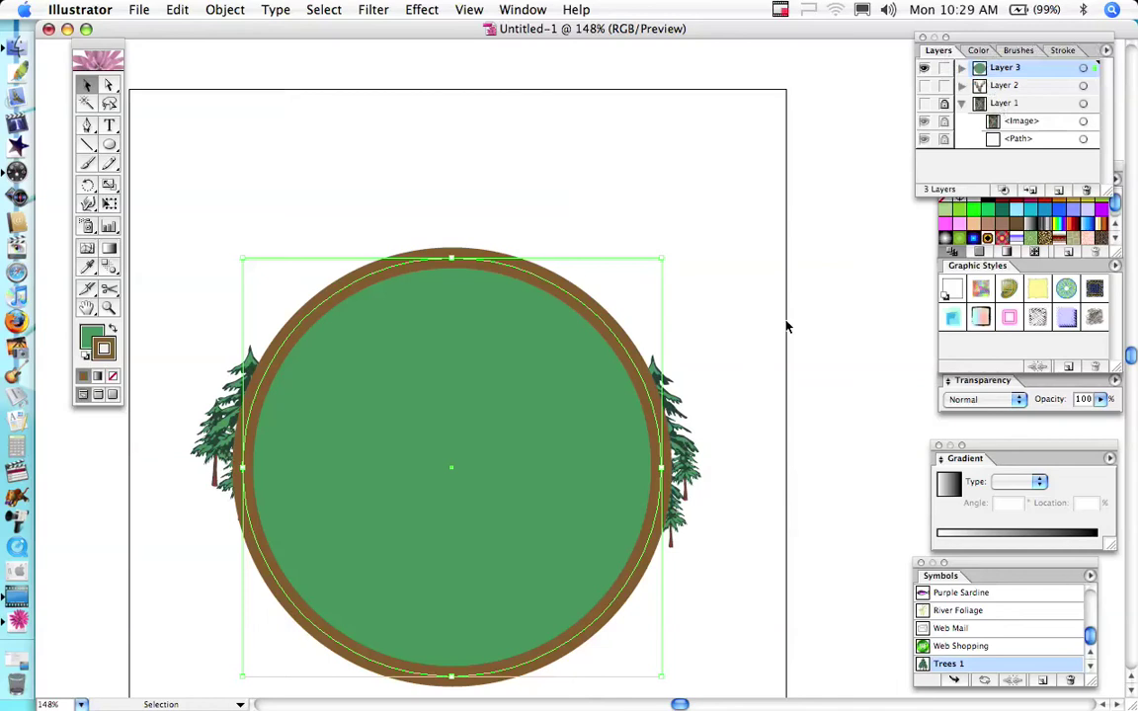
{"action": "left_click", "coordinate": [685, 459]}
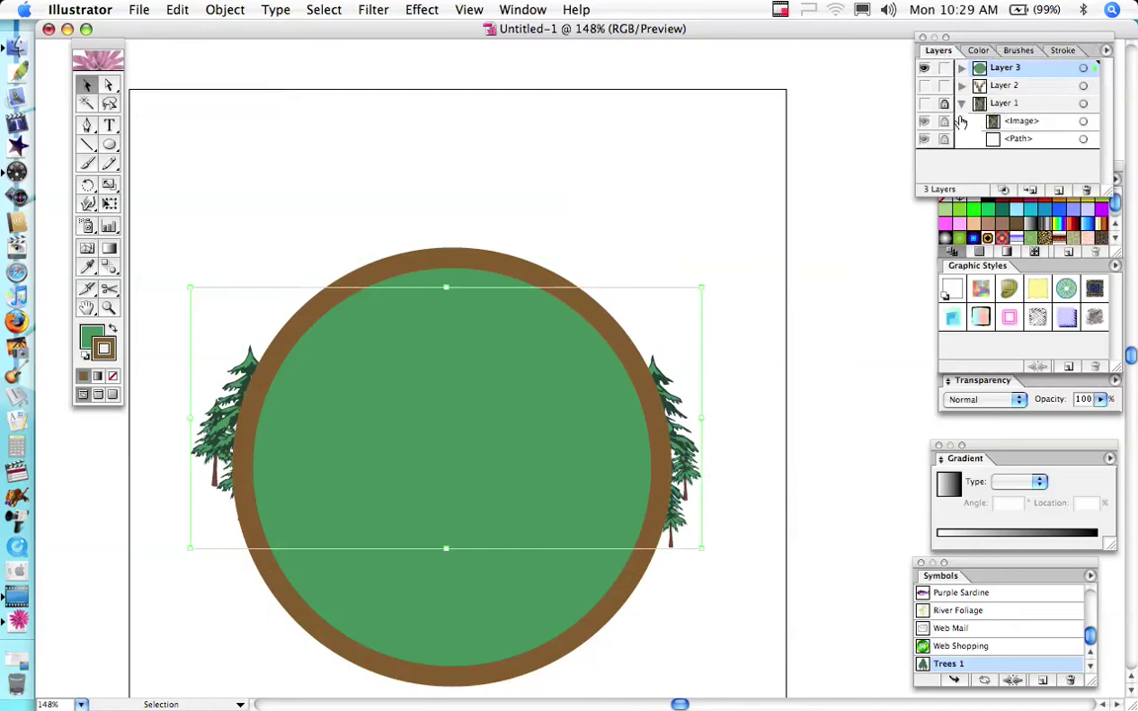
{"action": "left_click", "coordinate": [960, 70]}
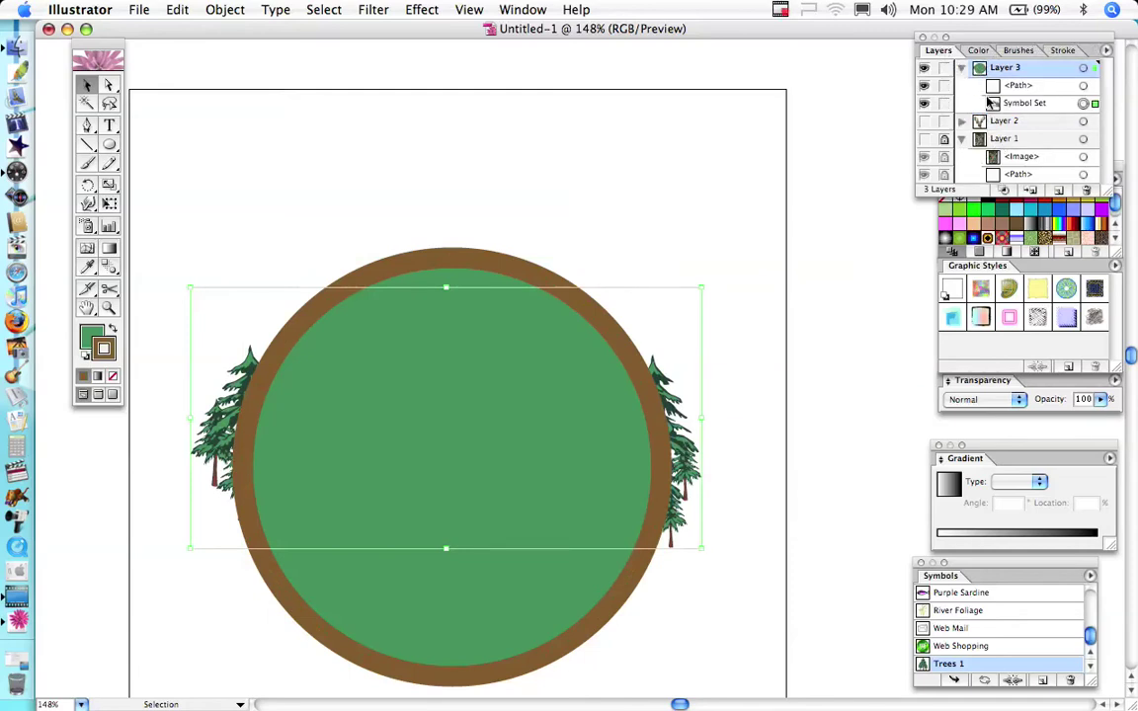
{"action": "left_click_drag", "start_coordinate": [1002, 102], "coordinate": [1001, 81]}
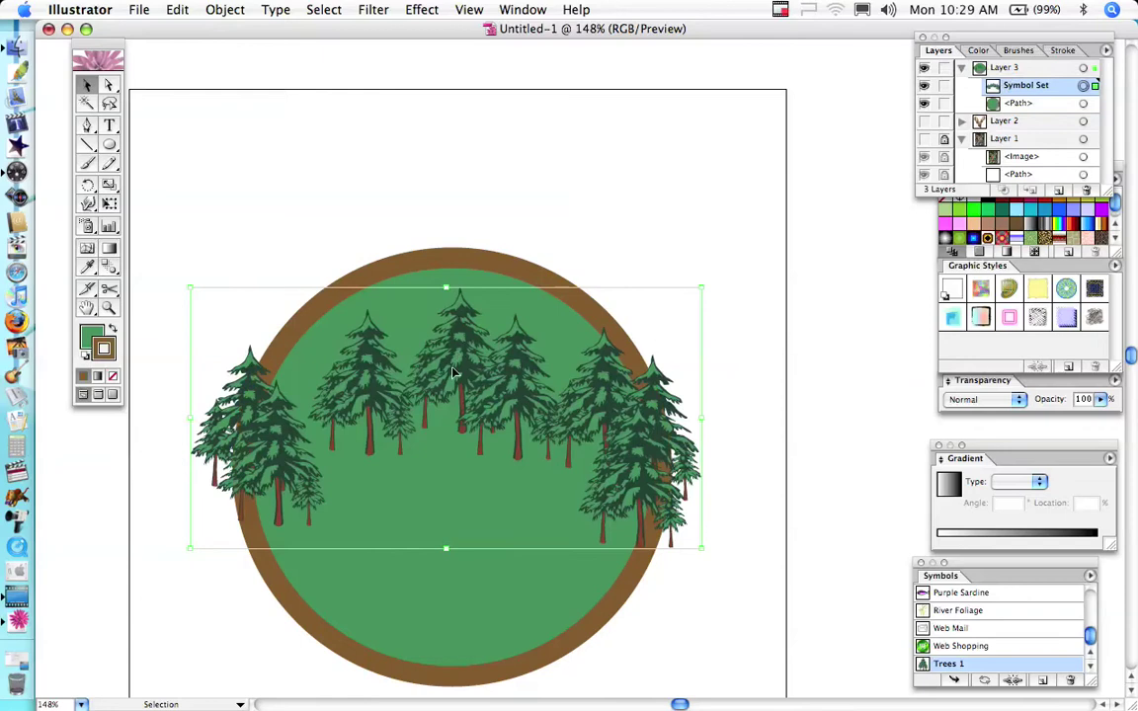
Move, shrink and nudge the trees into the circle's lower half.
{"action": "left_click_drag", "start_coordinate": [459, 355], "coordinate": [457, 474]}
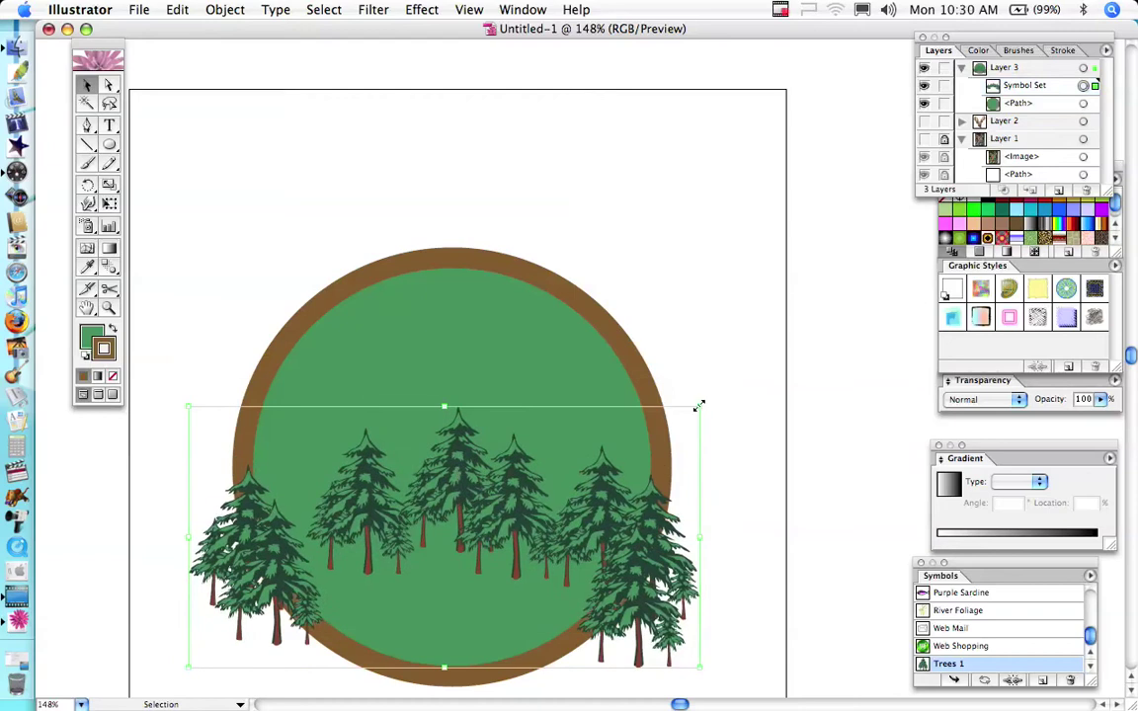
{"action": "left_click_drag", "start_coordinate": [697, 406], "coordinate": [657, 436]}
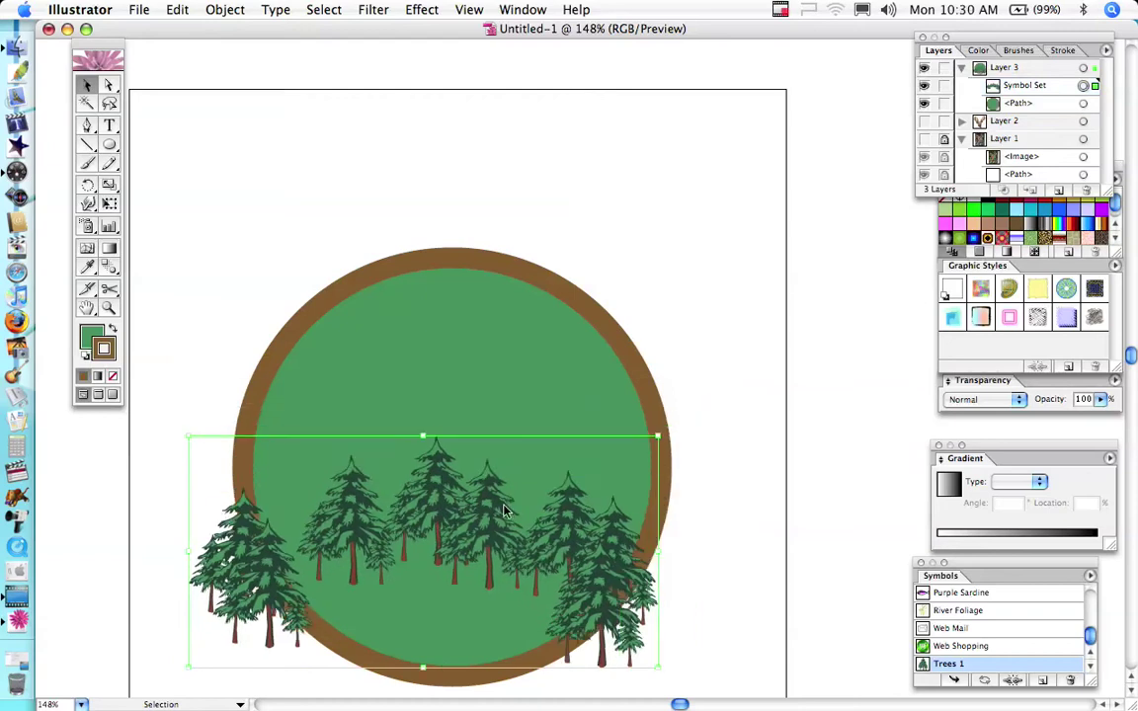
{"action": "key", "text": "shift+Right"}
{"action": "key", "text": "shift+Right"}
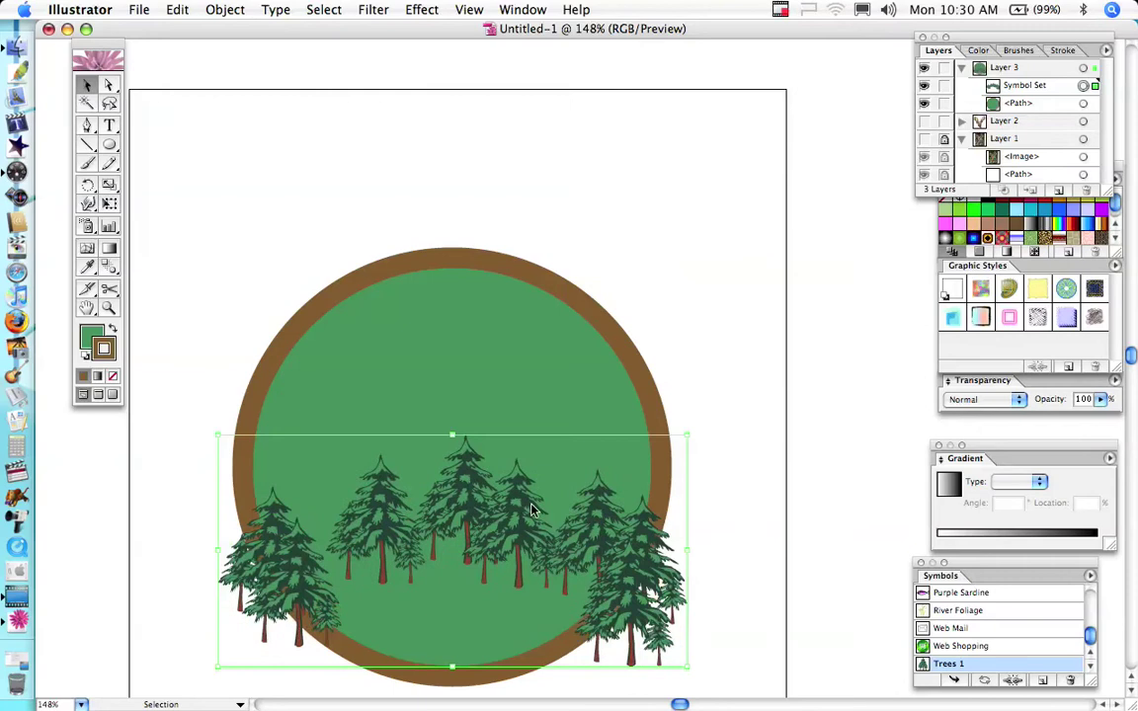
{"action": "key", "text": "shift+Down"}
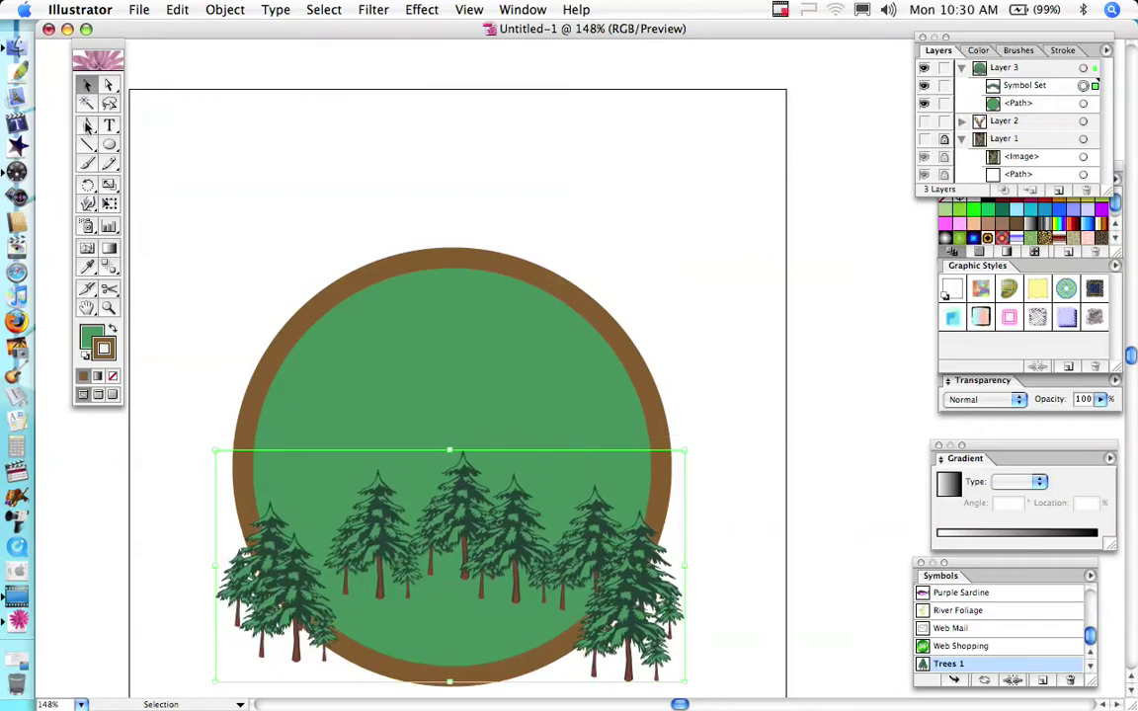
{"action": "left_click", "coordinate": [146, 74]}
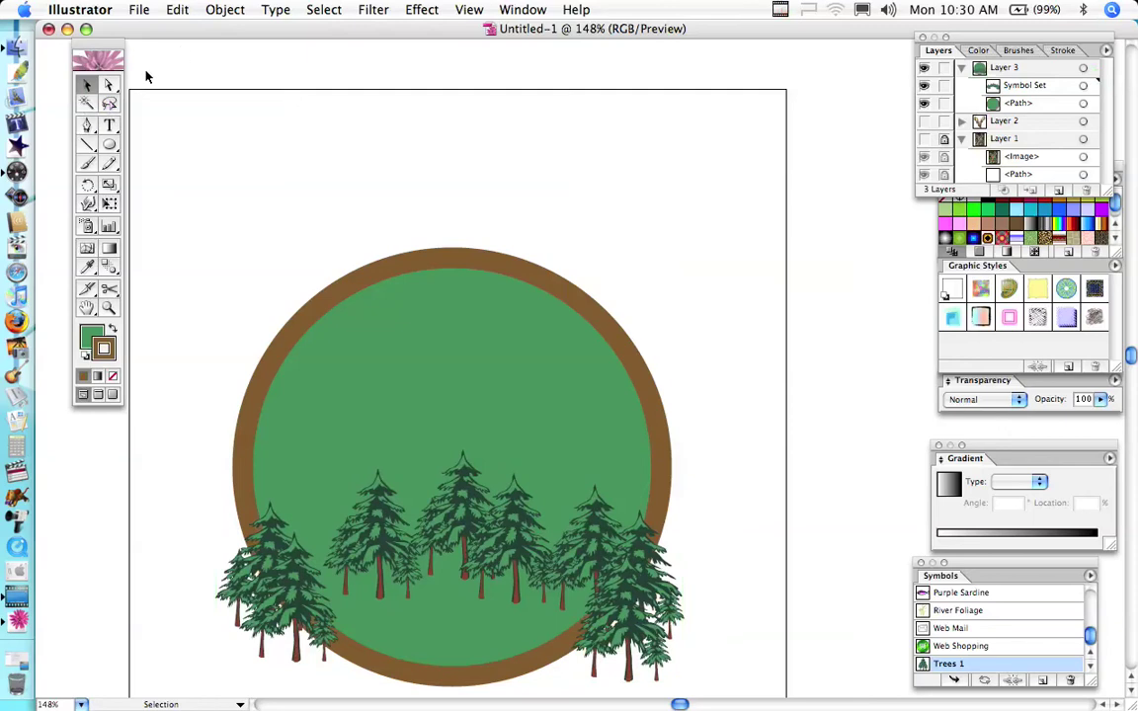
{"action": "left_click", "coordinate": [87, 126]}
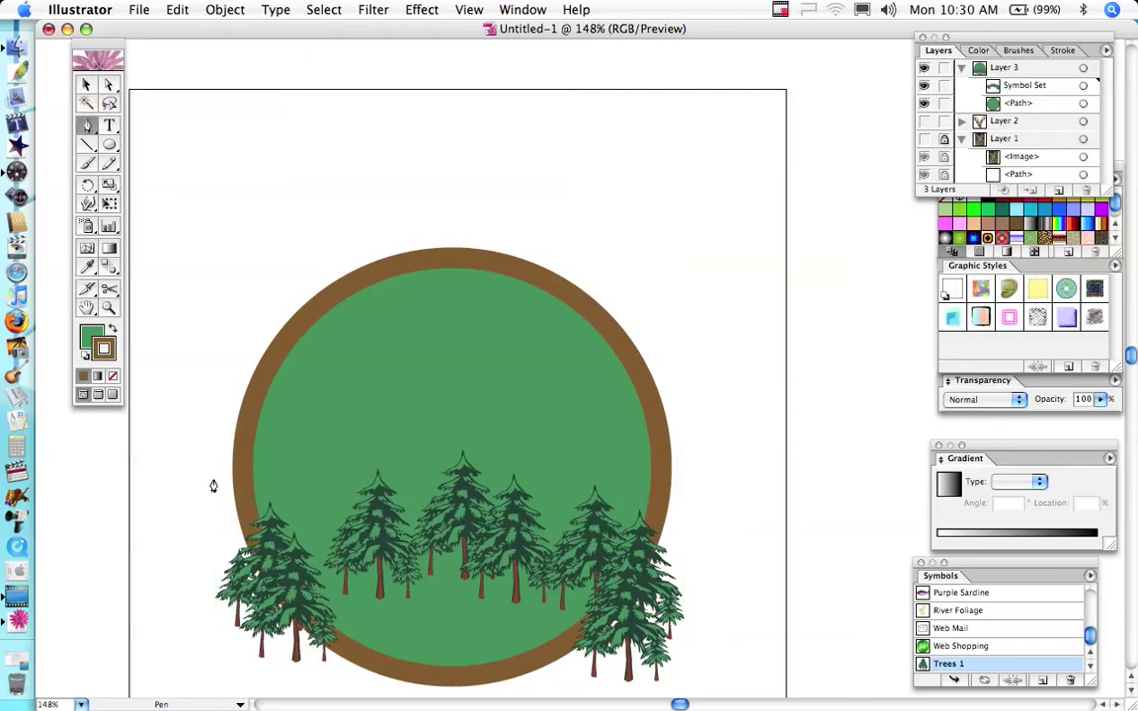
Hide the circle, draw a two-anchor Pen arch over the trees, and set fill and stroke to None.
{"action": "left_click", "coordinate": [924, 102]}
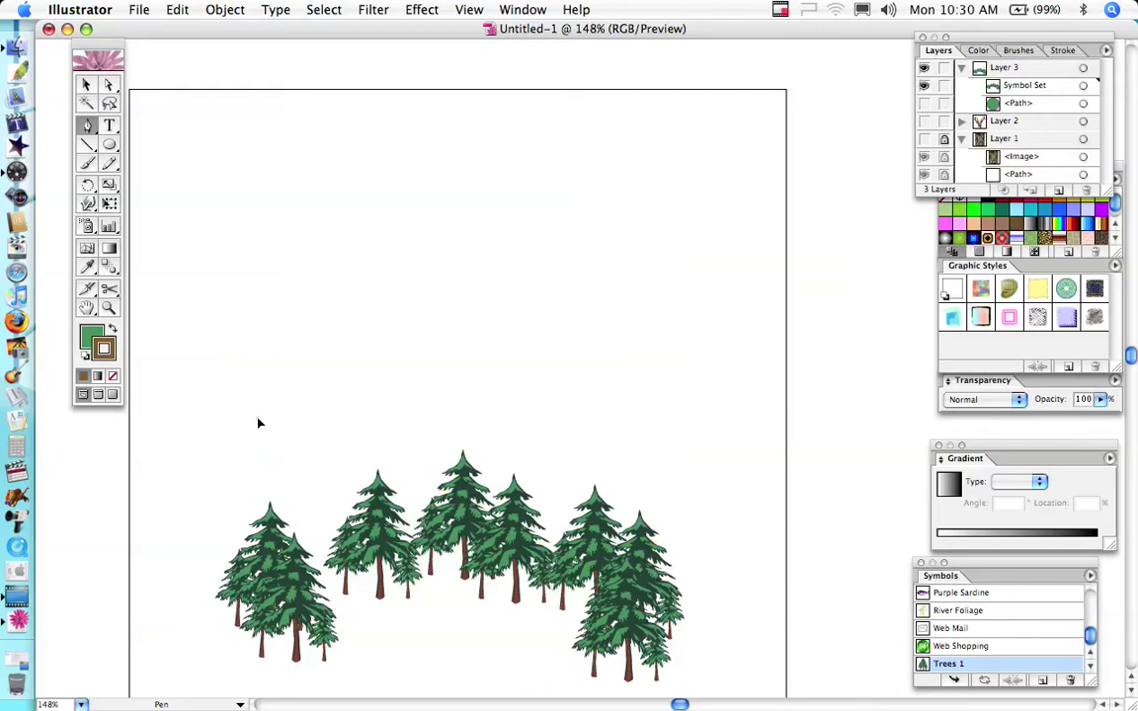
{"action": "left_click_drag", "start_coordinate": [258, 419], "coordinate": [257, 240]}
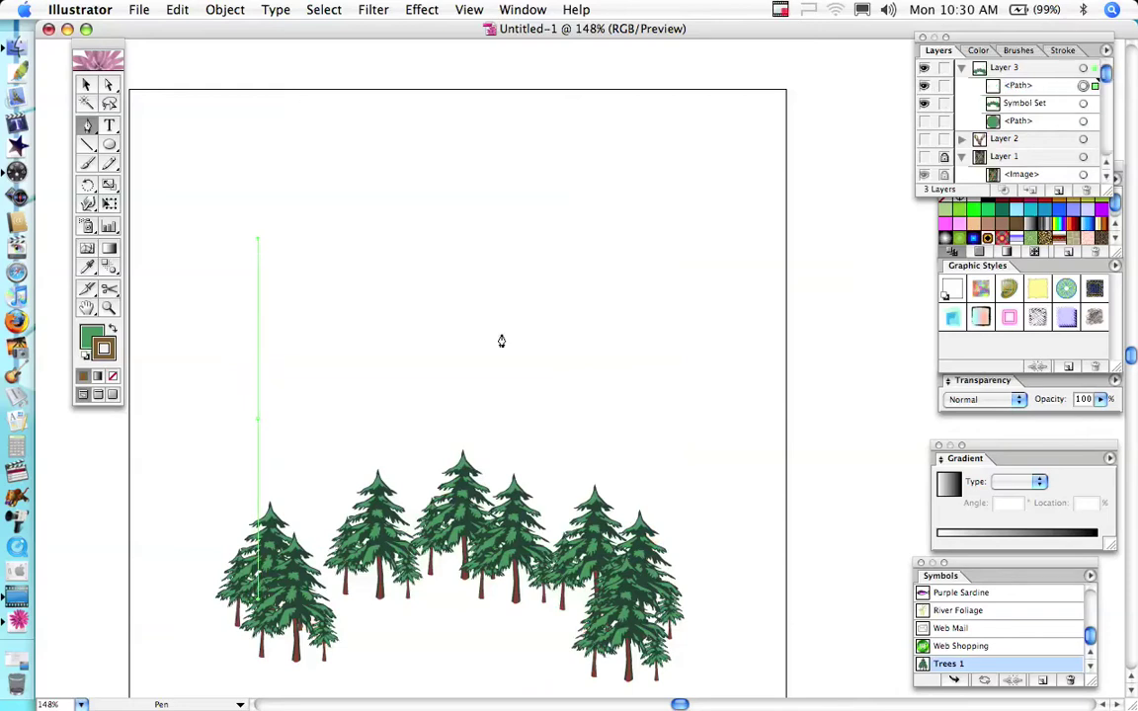
{"action": "left_click_drag", "start_coordinate": [650, 436], "coordinate": [652, 608]}
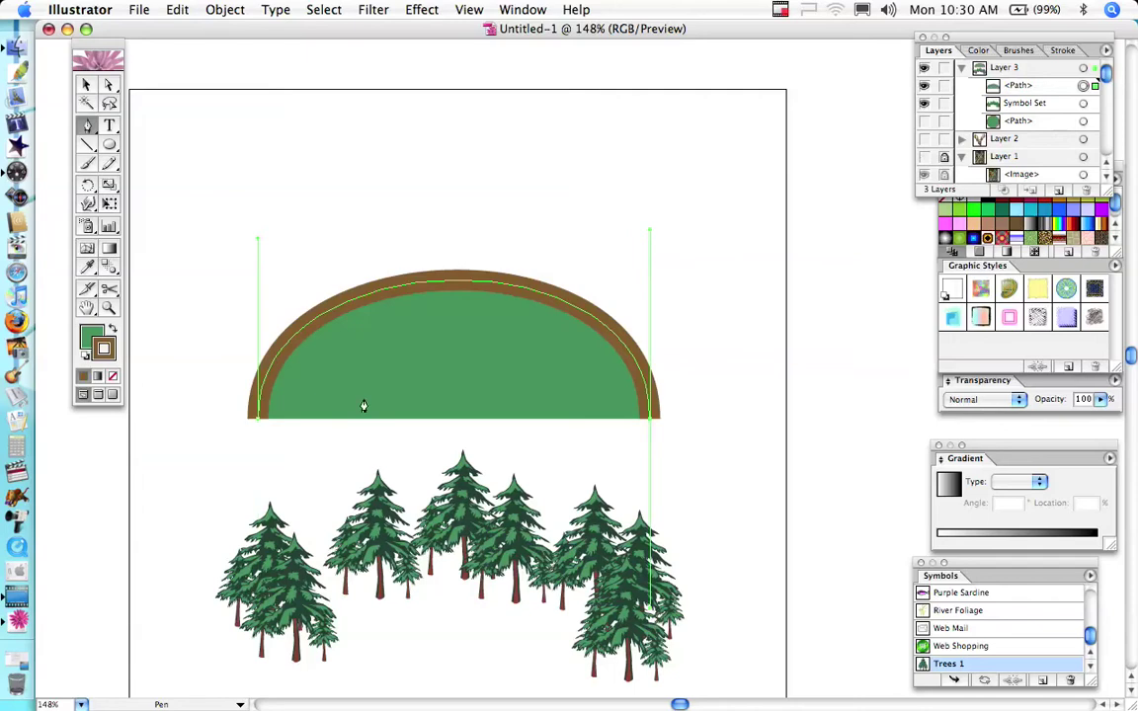
{"action": "left_click", "coordinate": [113, 379]}
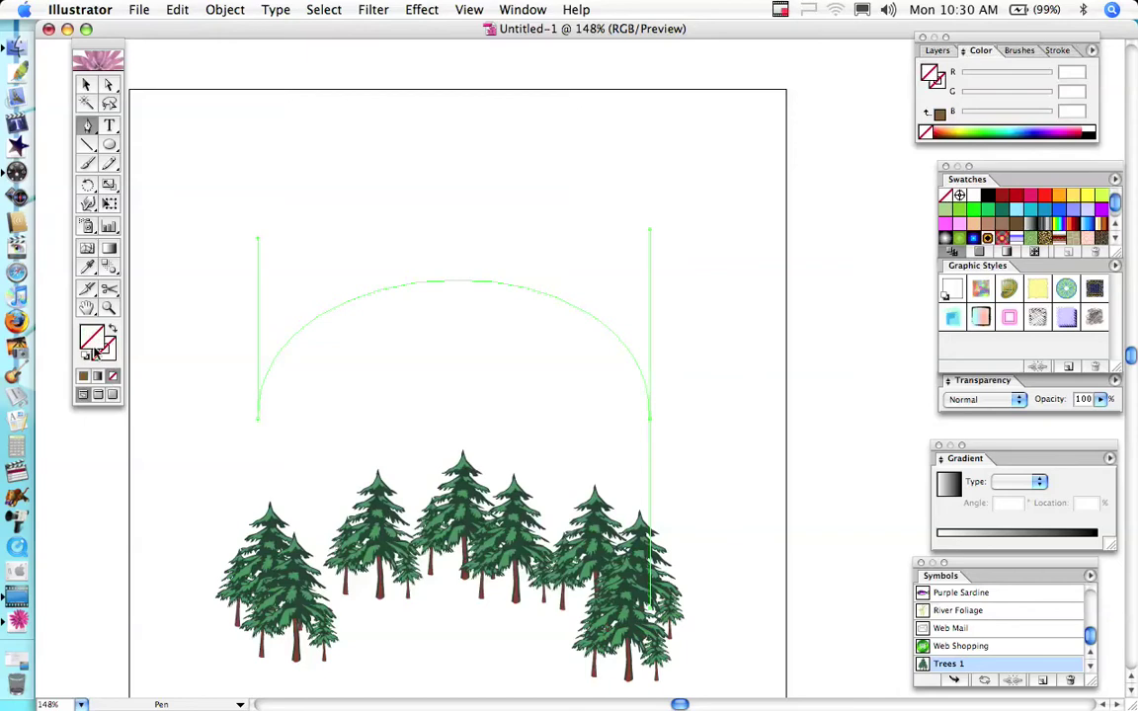
{"action": "left_click", "coordinate": [112, 377]}
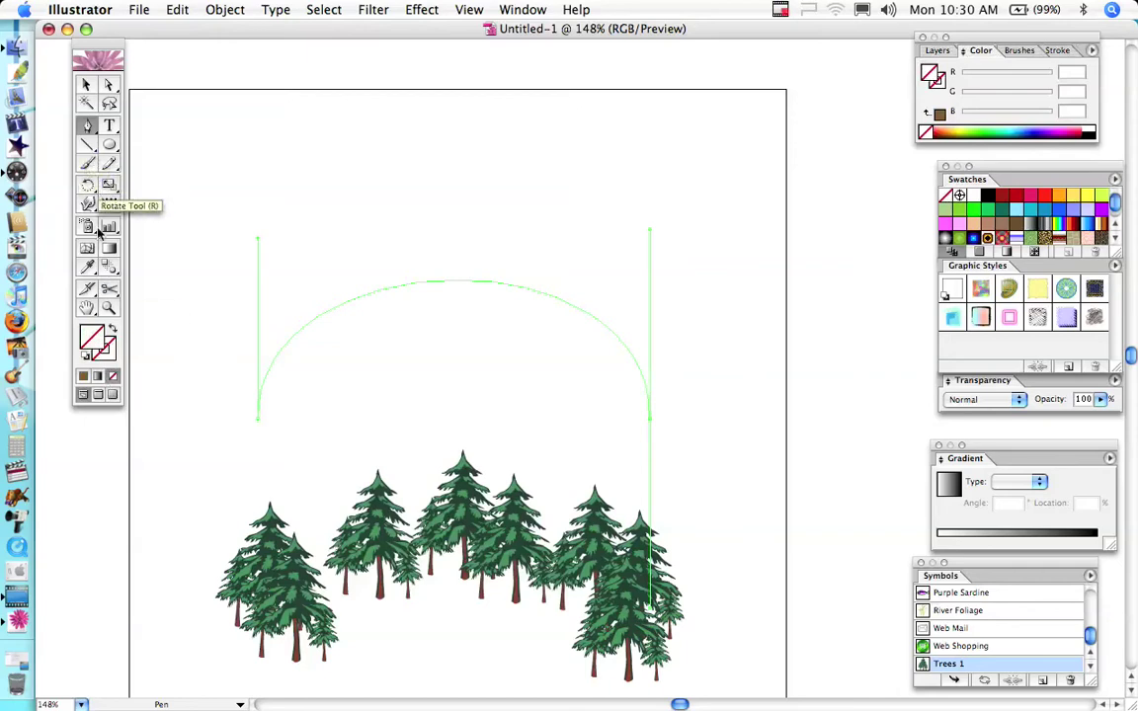
Type 'National Wildlife Federation' along the arch path with Type on a Path, then select all the text.
{"action": "left_click", "coordinate": [109, 124]}
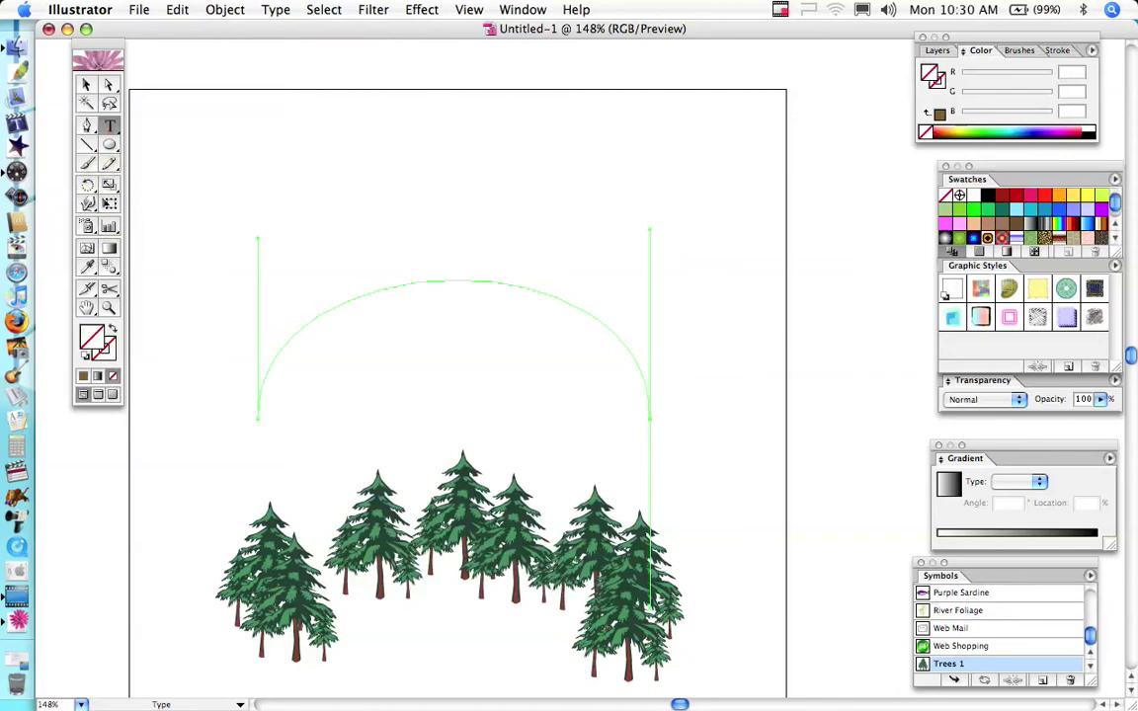
{"action": "left_click", "coordinate": [284, 326]}
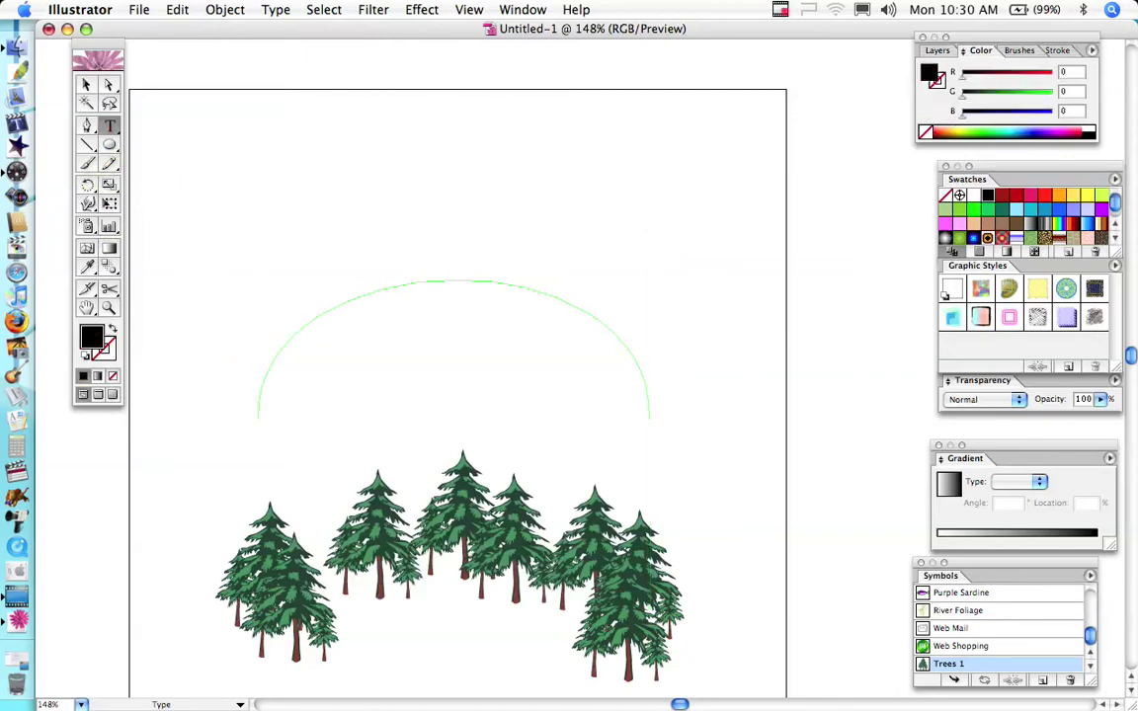
{"action": "type", "text": "National "}
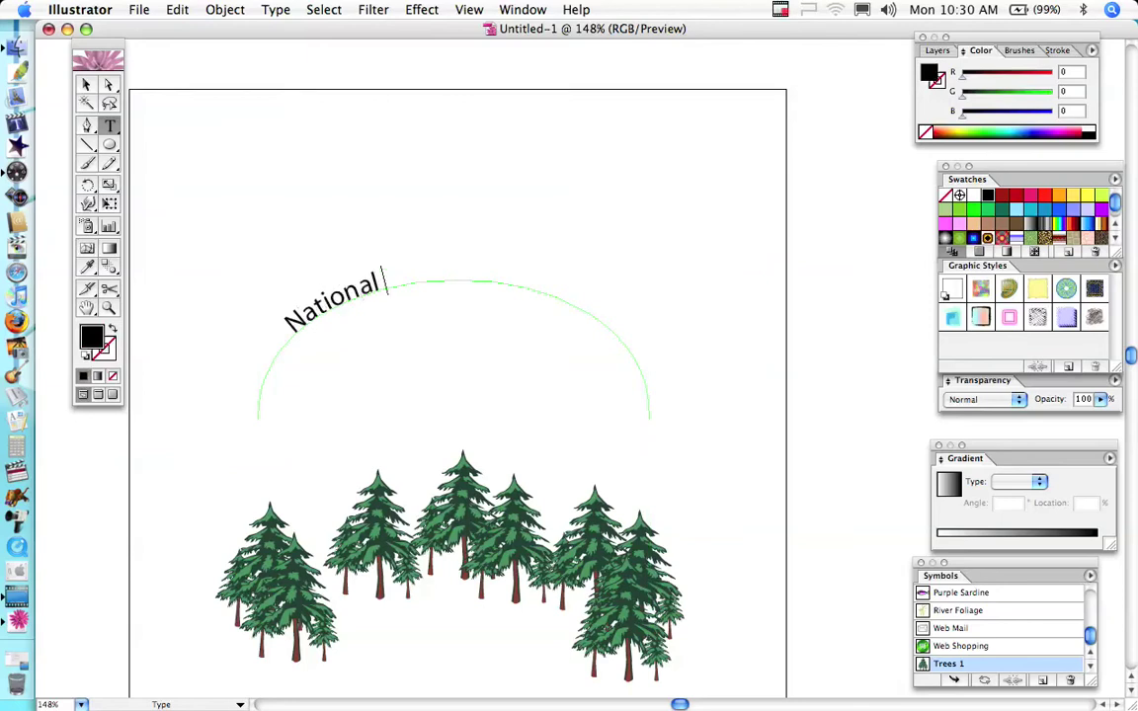
{"action": "type", "text": "Wild"}
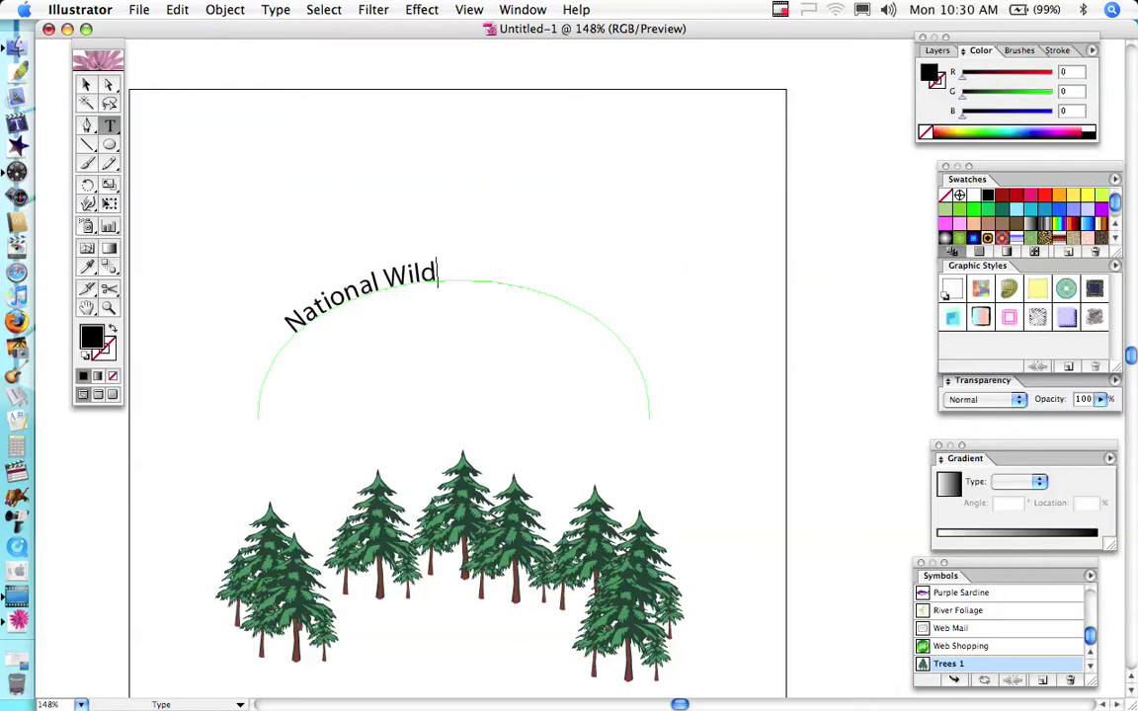
{"action": "type", "text": "life Fed"}
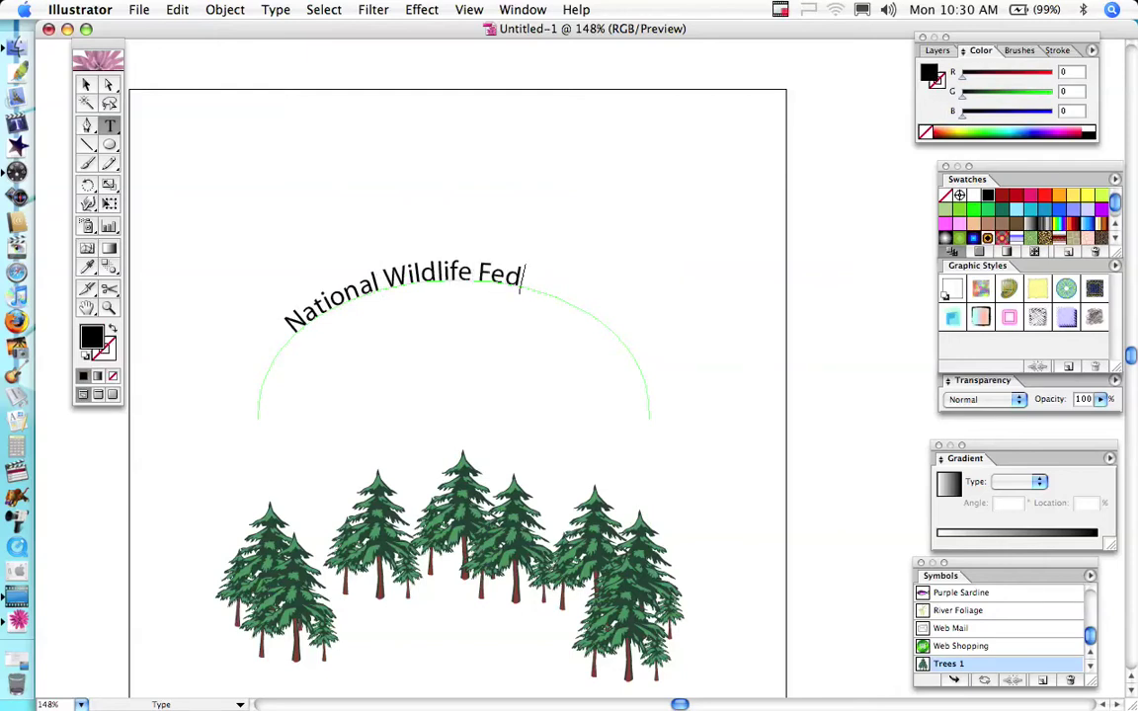
{"action": "type", "text": "eration"}
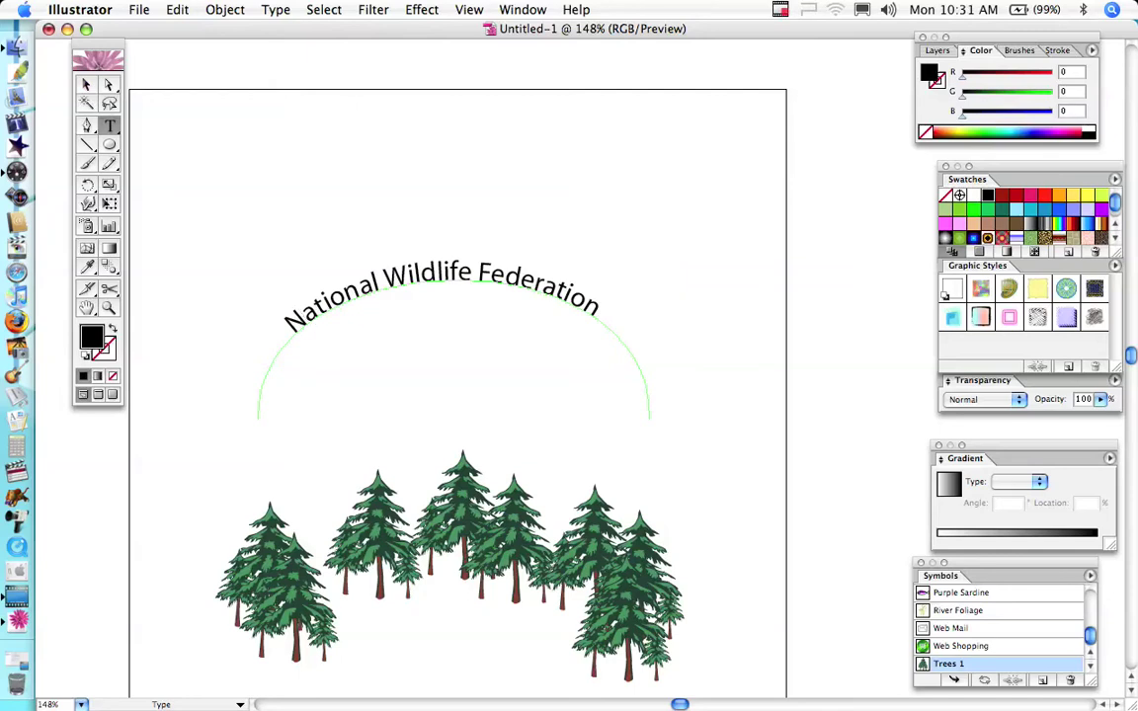
{"action": "key", "text": "super+a"}
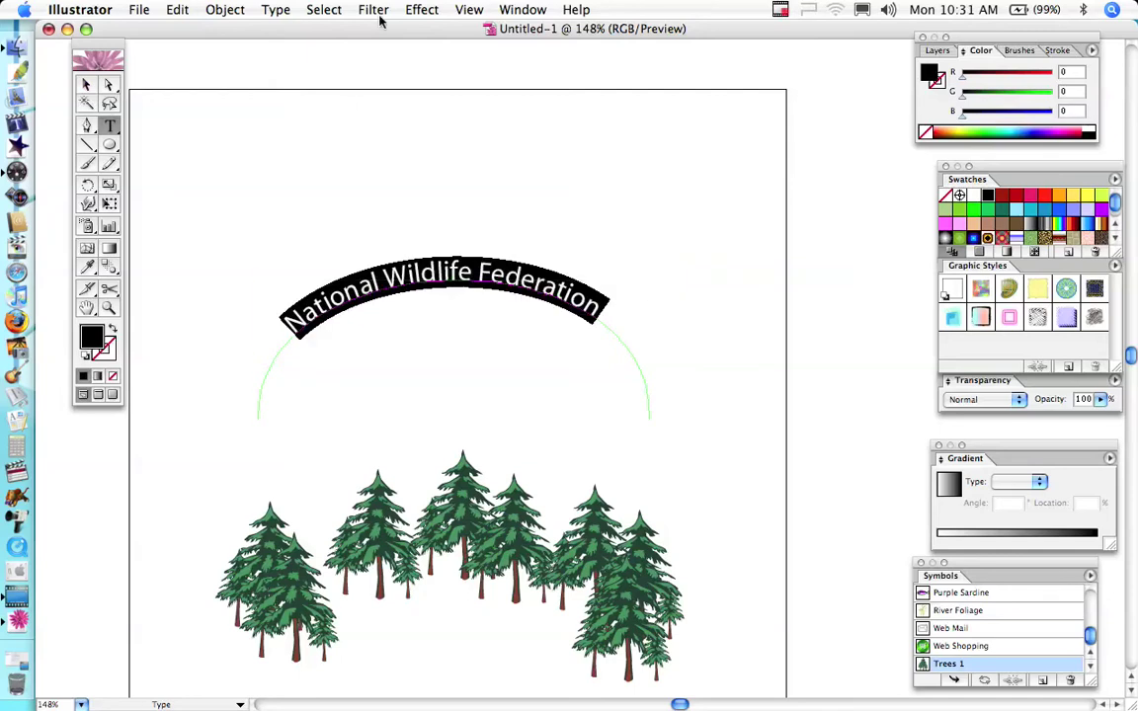
Set the curved title's font to Arial Black.
{"action": "left_click", "coordinate": [270, 10]}
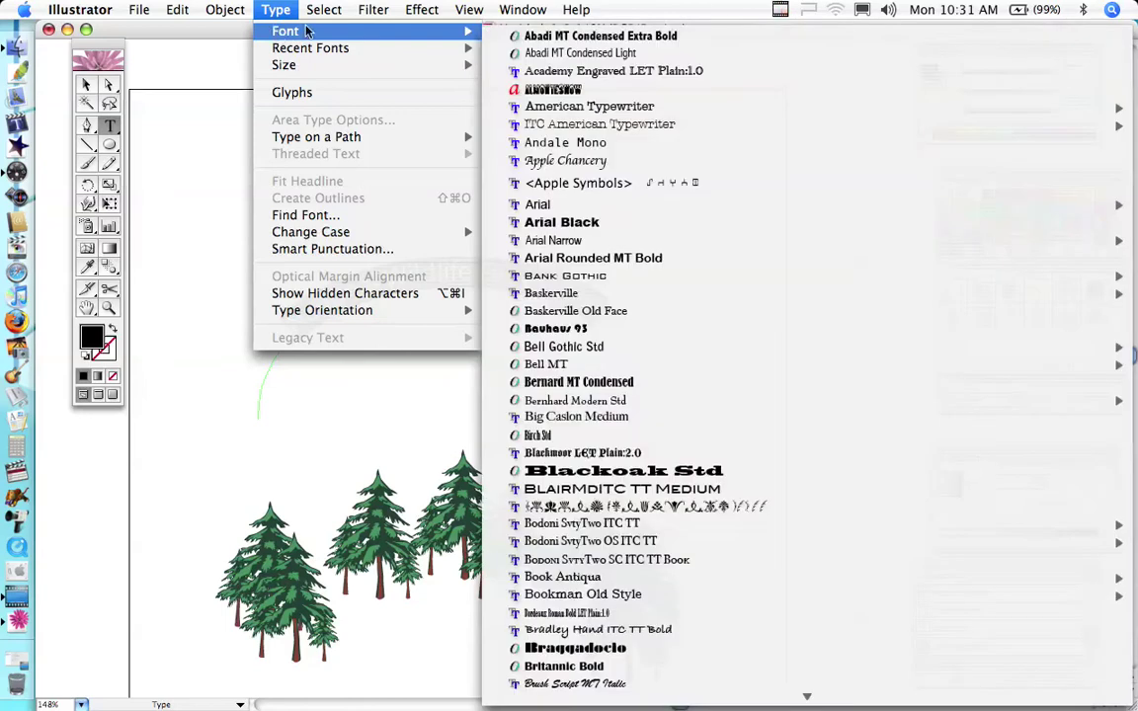
{"action": "mouse_move", "coordinate": [373, 10]}
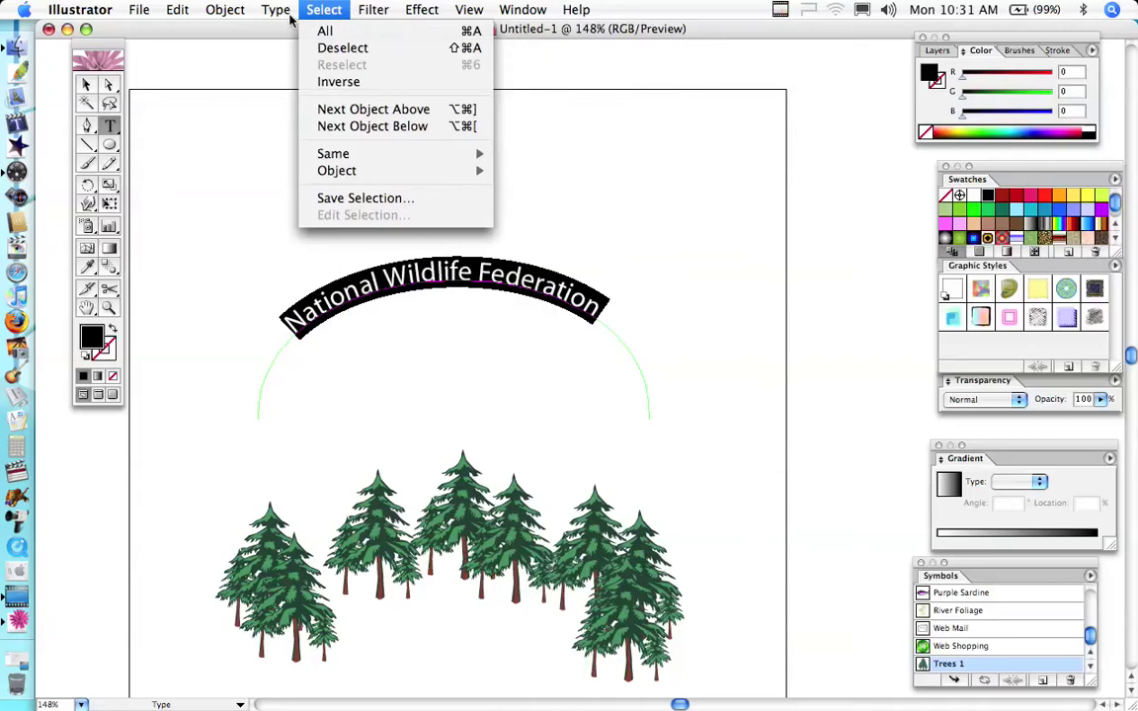
{"action": "mouse_move", "coordinate": [290, 33]}
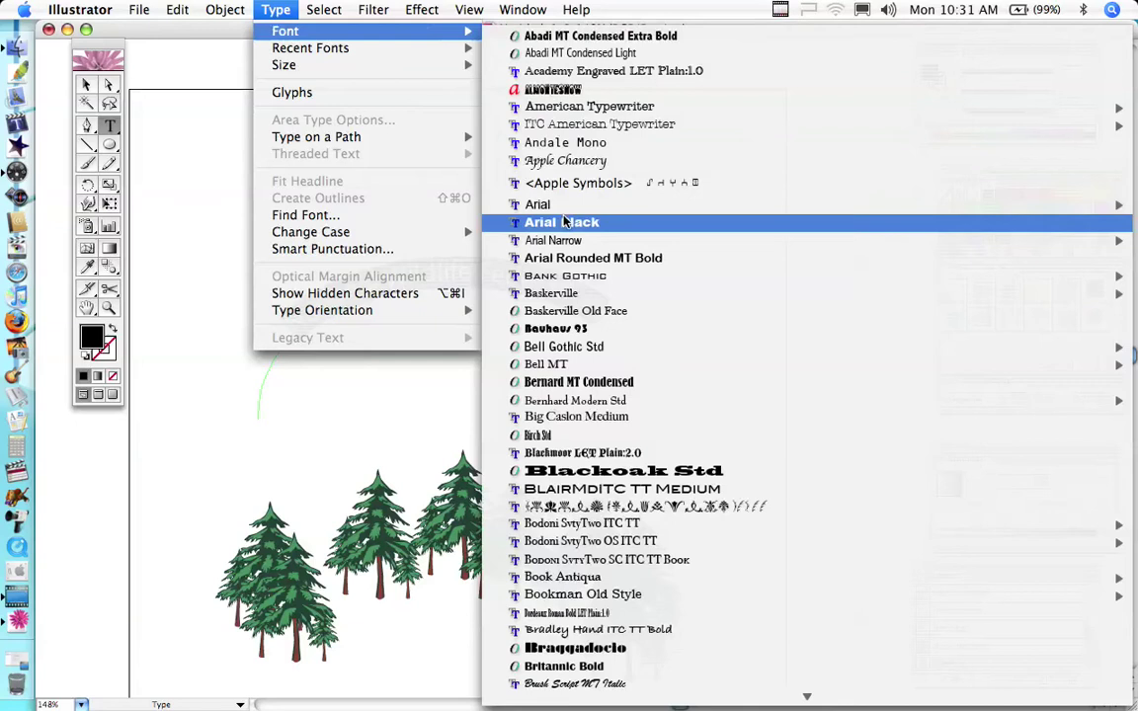
{"action": "left_click", "coordinate": [565, 221]}
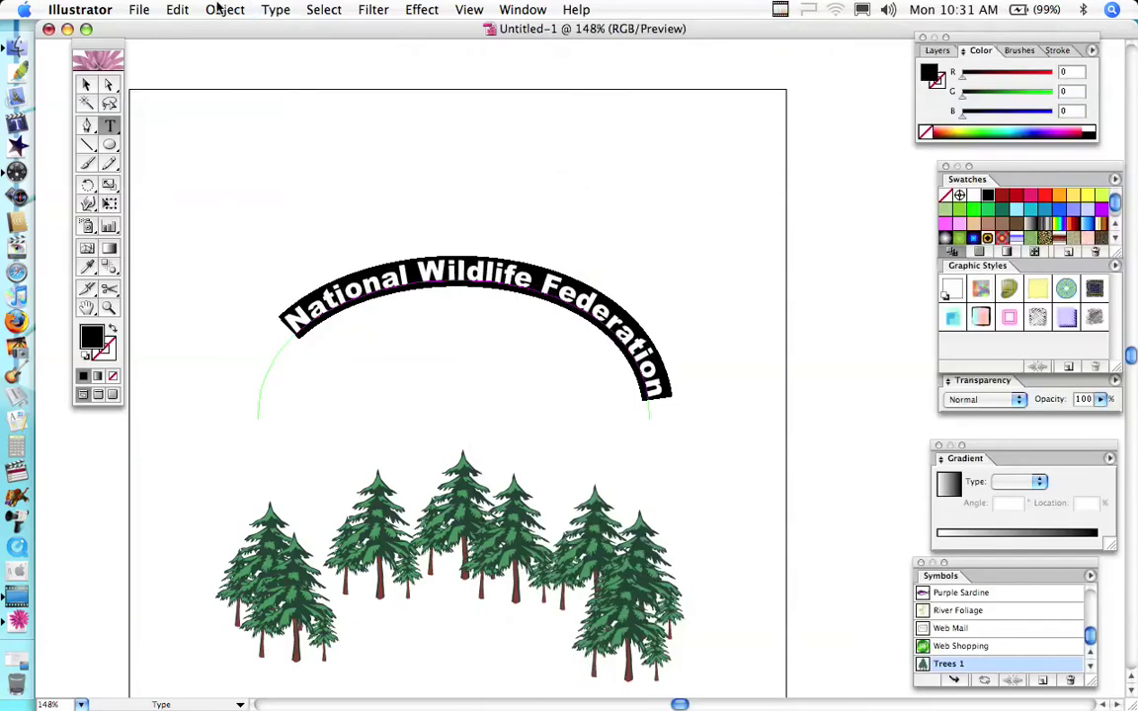
Make the curved title 18 pt and fill it with the yellow swatch.
{"action": "left_click", "coordinate": [275, 10]}
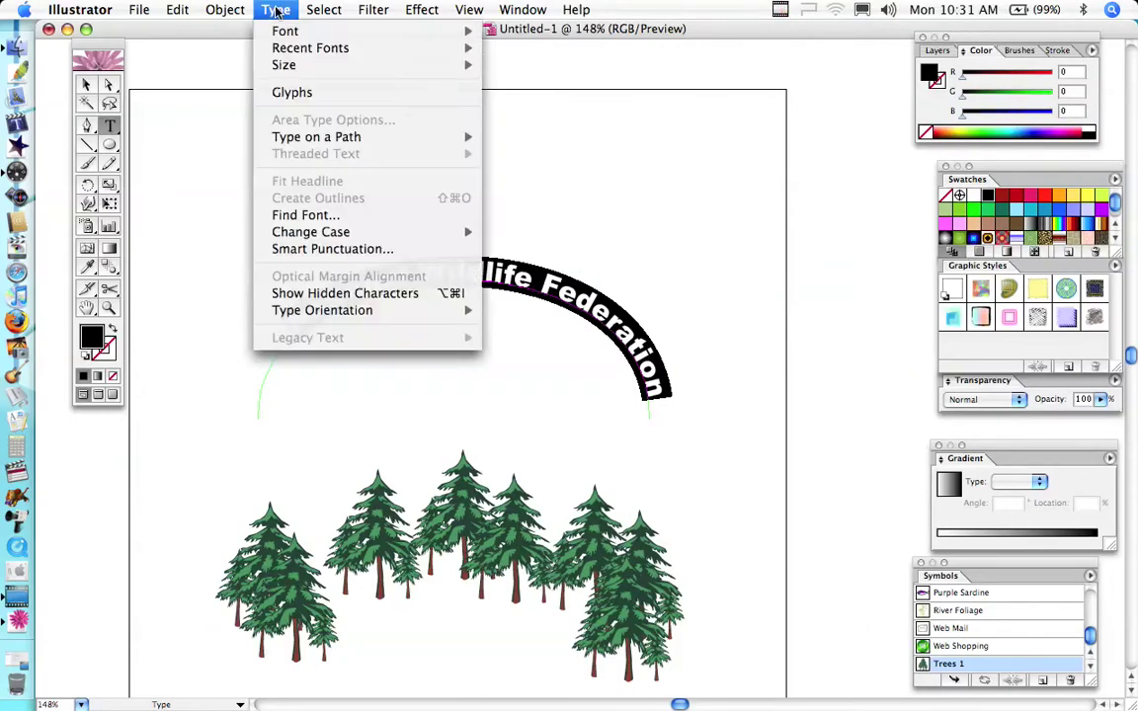
{"action": "mouse_move", "coordinate": [287, 65]}
{"action": "mouse_move", "coordinate": [464, 65]}
{"action": "left_click", "coordinate": [509, 228]}
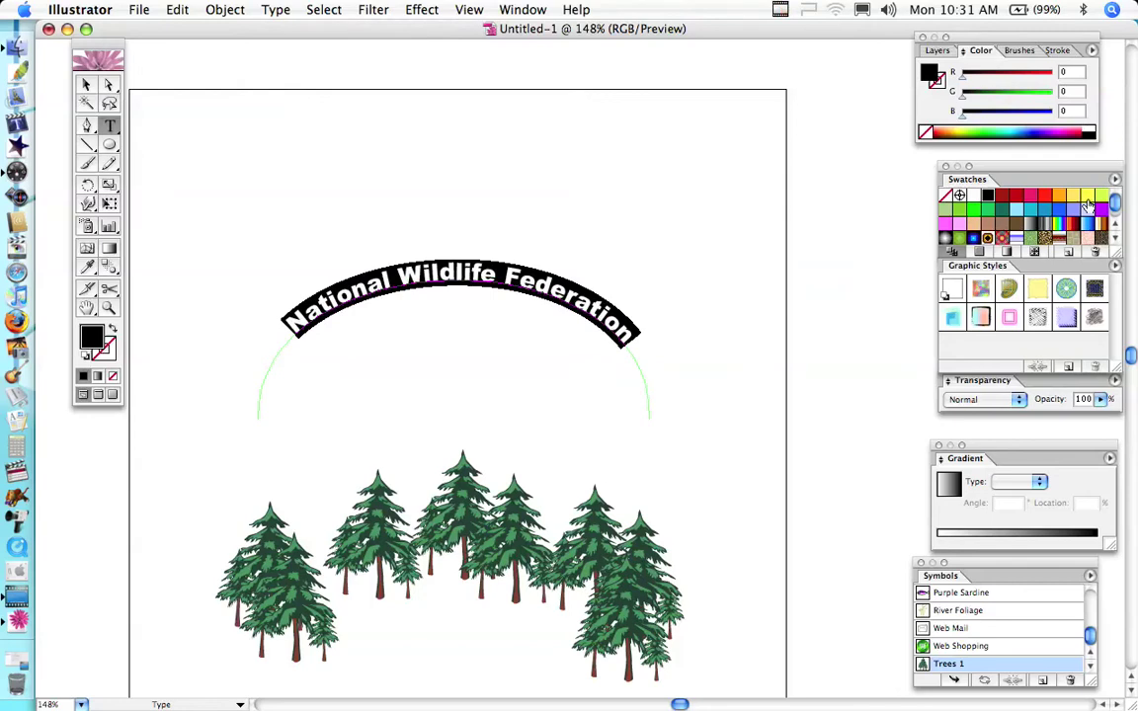
{"action": "left_click", "coordinate": [1088, 203]}
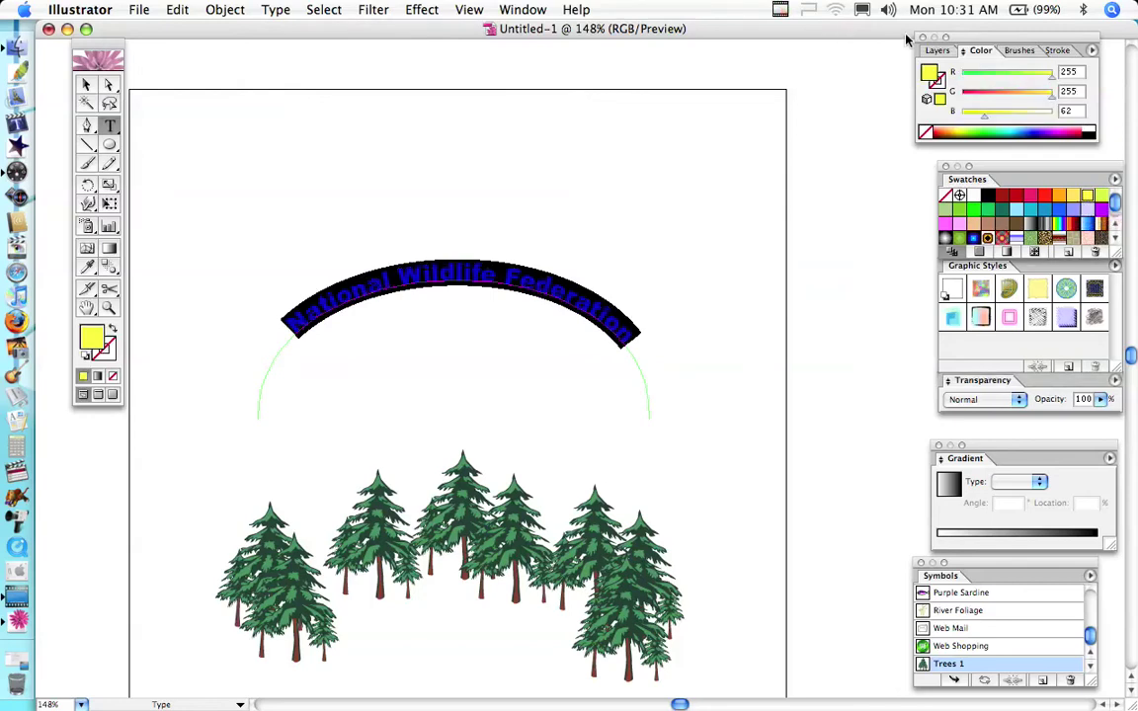
{"action": "left_click", "coordinate": [934, 50]}
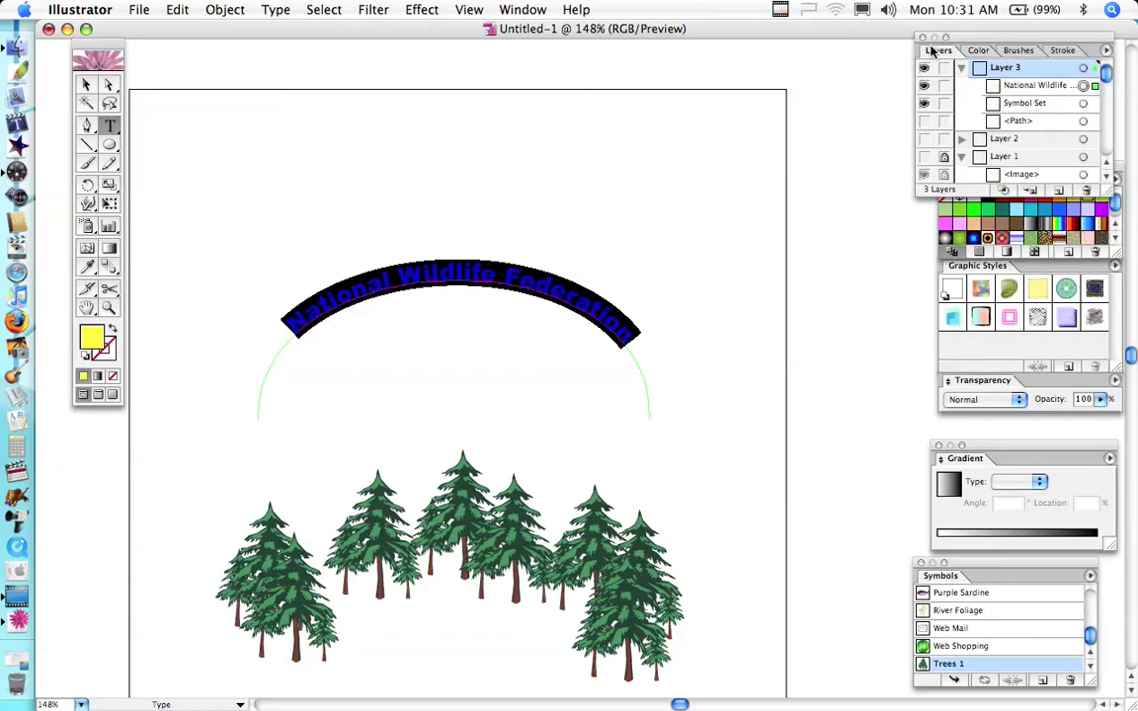
Show the green circle and deer layers, and move the deer layer above the circle.
{"action": "left_click", "coordinate": [86, 85]}
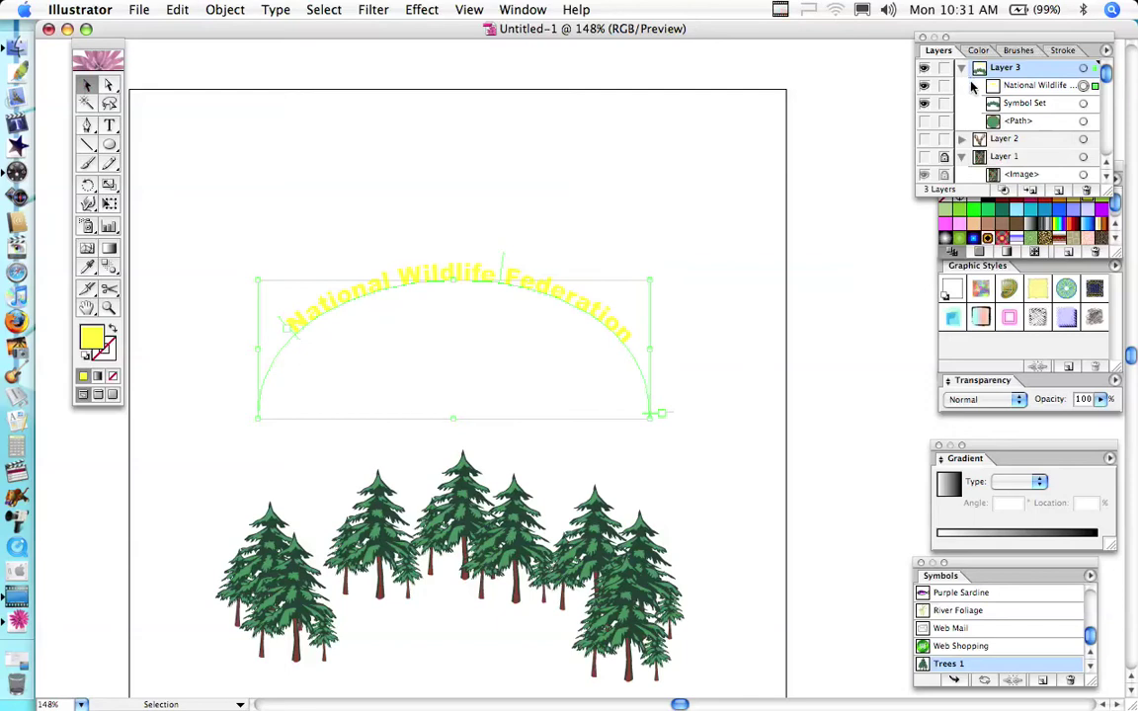
{"action": "left_click", "coordinate": [924, 122]}
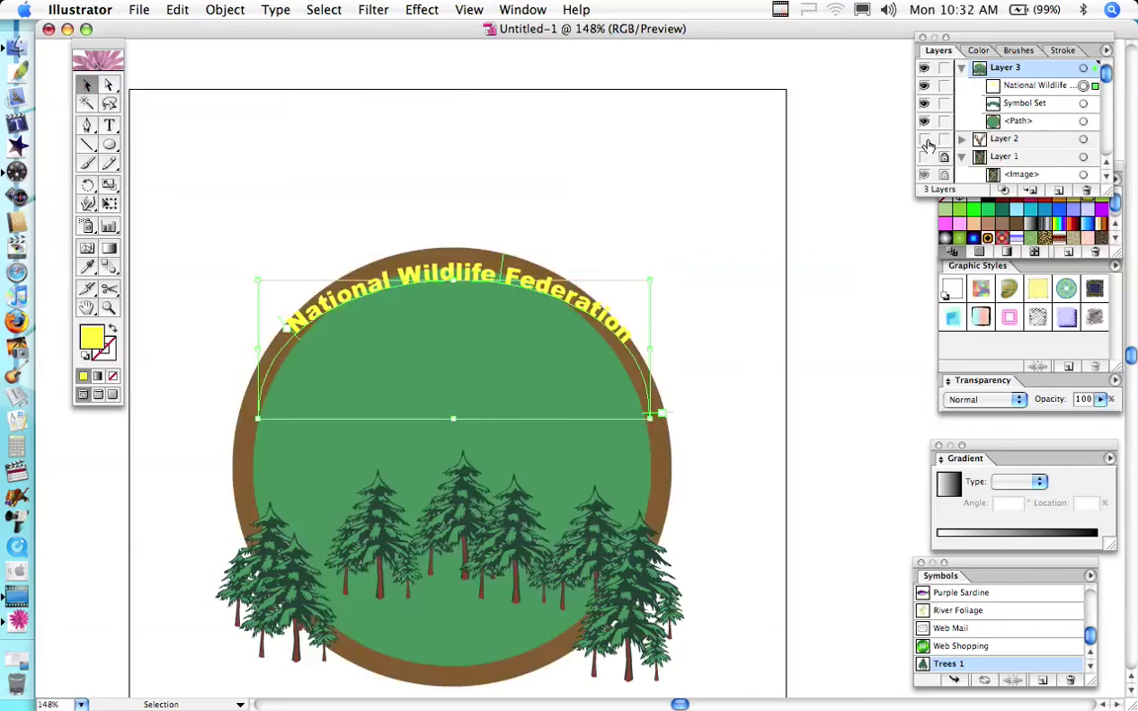
{"action": "left_click", "coordinate": [926, 140]}
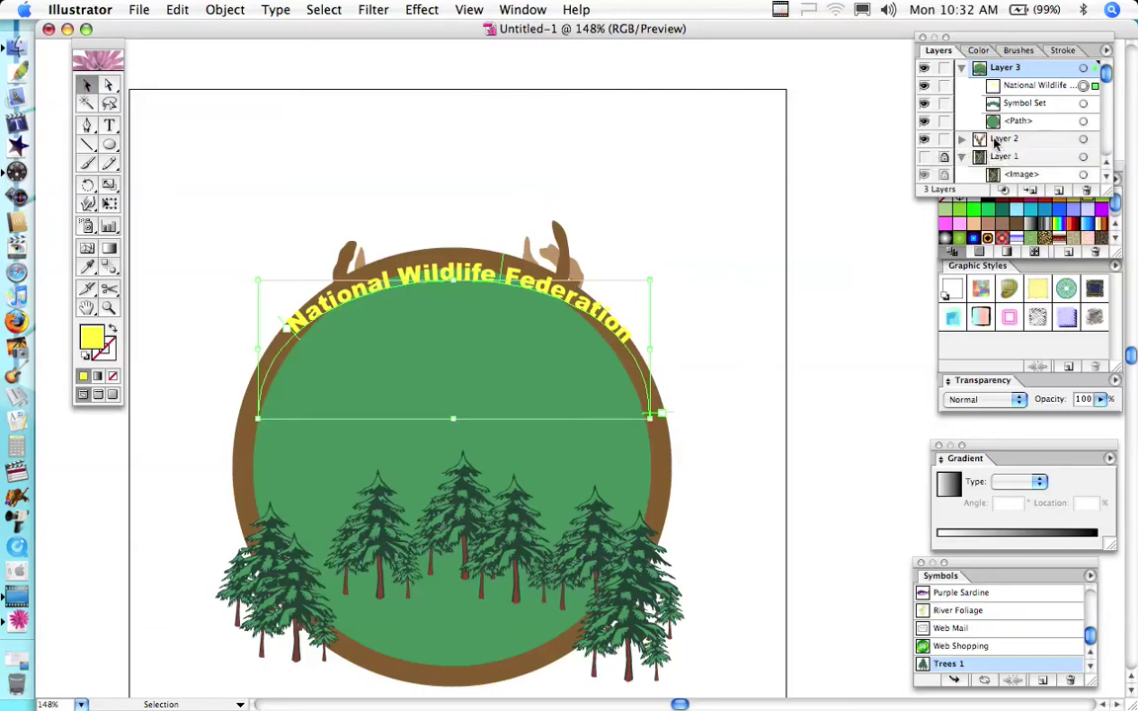
{"action": "left_click_drag", "start_coordinate": [997, 144], "coordinate": [999, 121]}
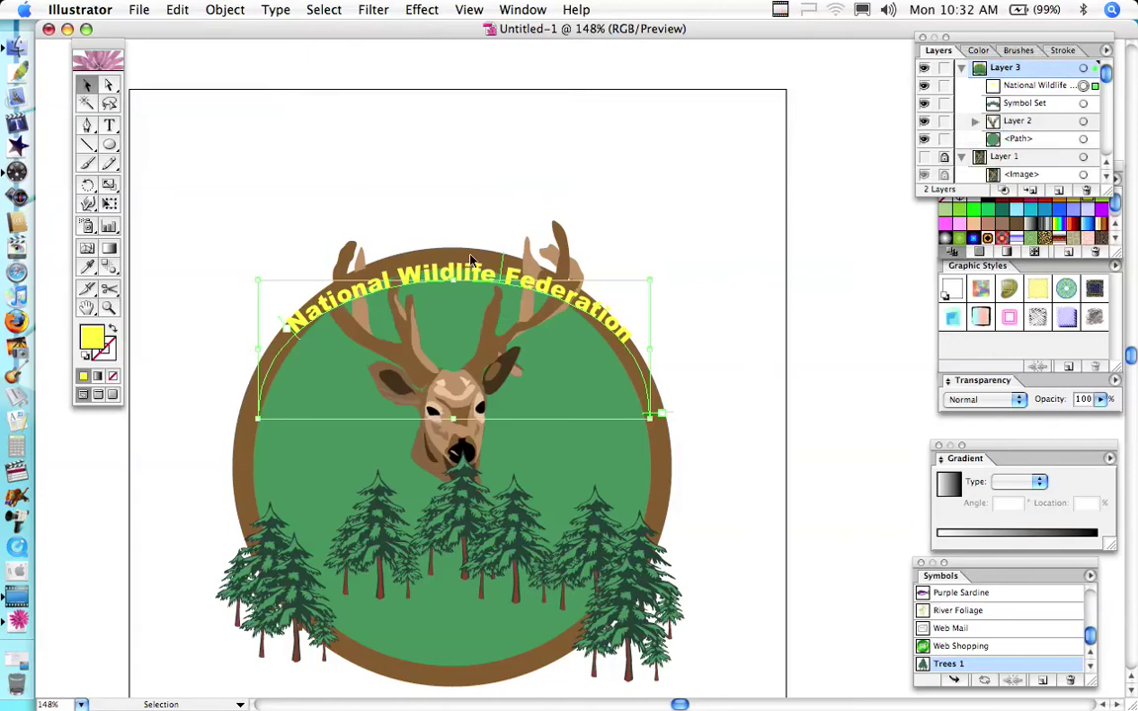
Select the deer artwork, enlarge the Layers panel, and expand Layer 2 into its paths.
{"action": "left_click", "coordinate": [184, 115]}
{"action": "left_click", "coordinate": [460, 395]}
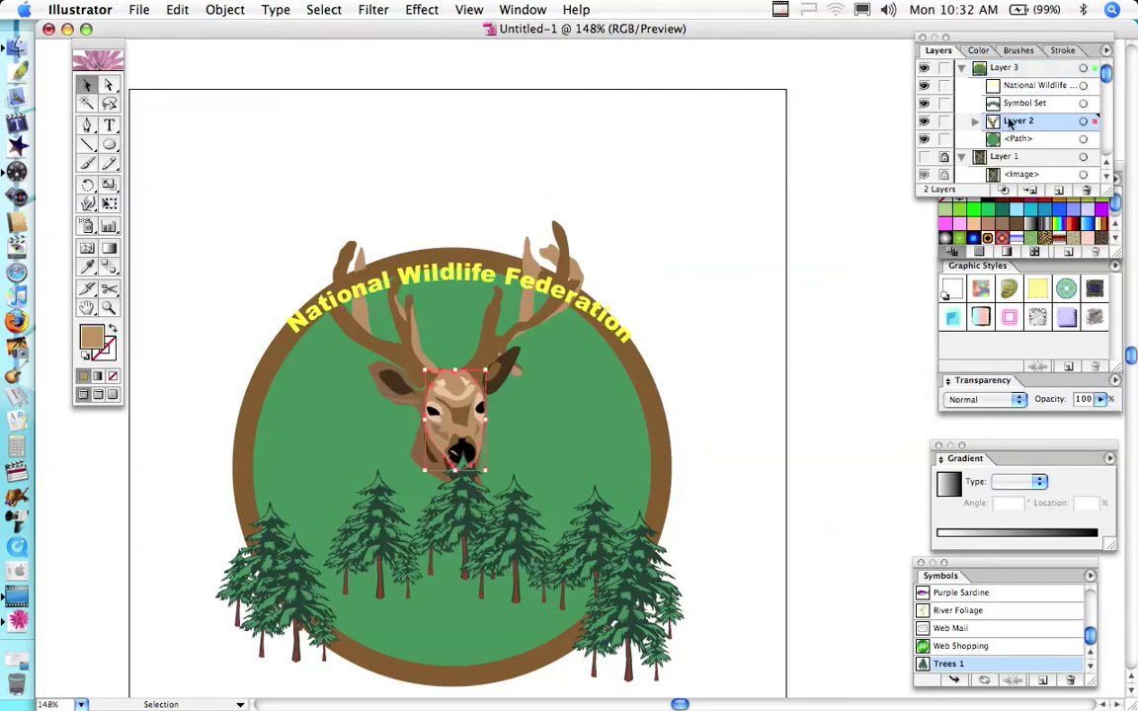
{"action": "key", "text": "super+a"}
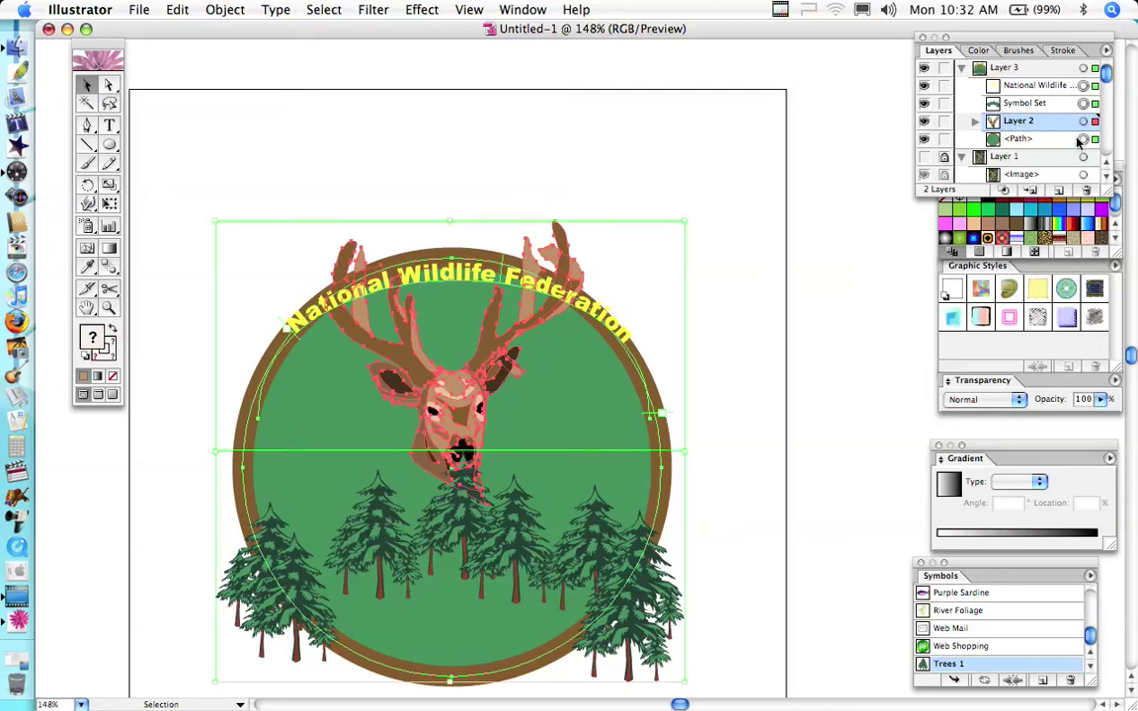
{"action": "left_click_drag", "start_coordinate": [1112, 193], "coordinate": [1133, 684]}
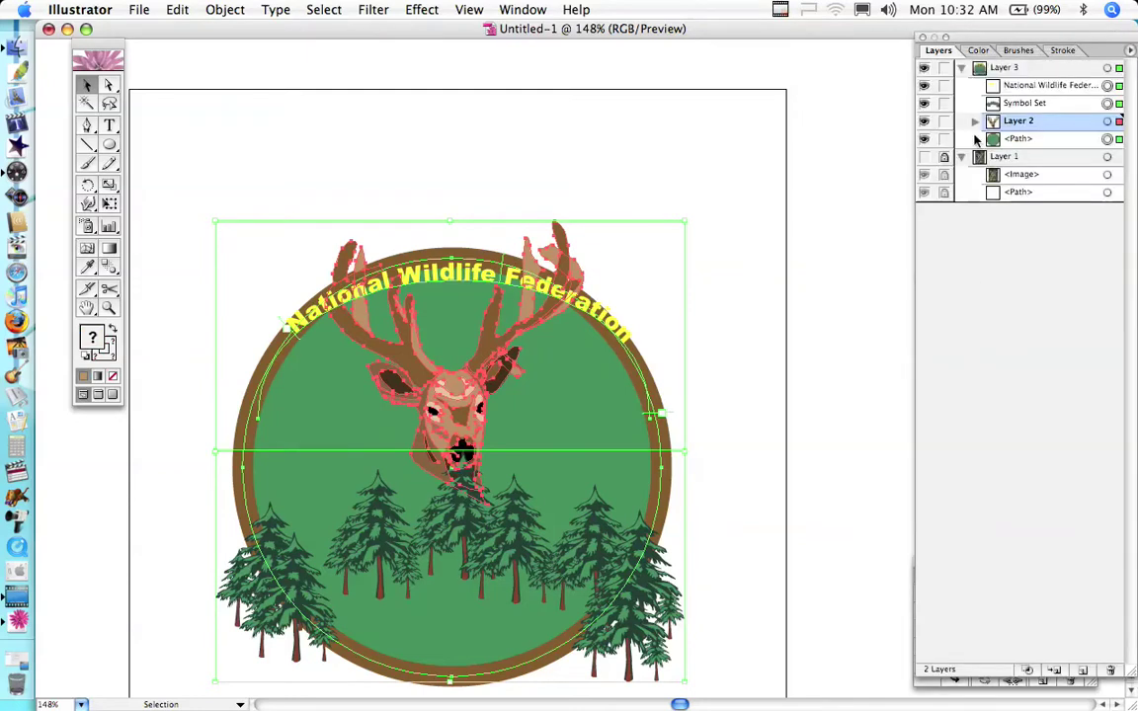
{"action": "left_click", "coordinate": [975, 122]}
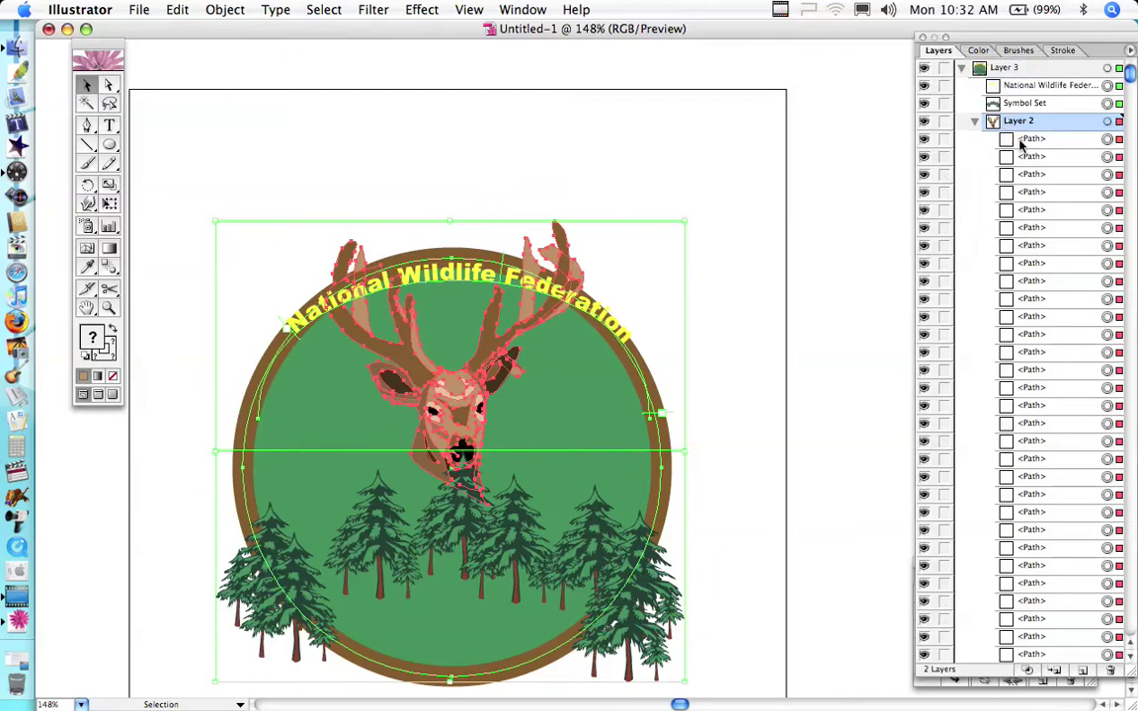
Select the deer's paths in the enlarged Layers list.
{"action": "left_click", "coordinate": [1023, 140]}
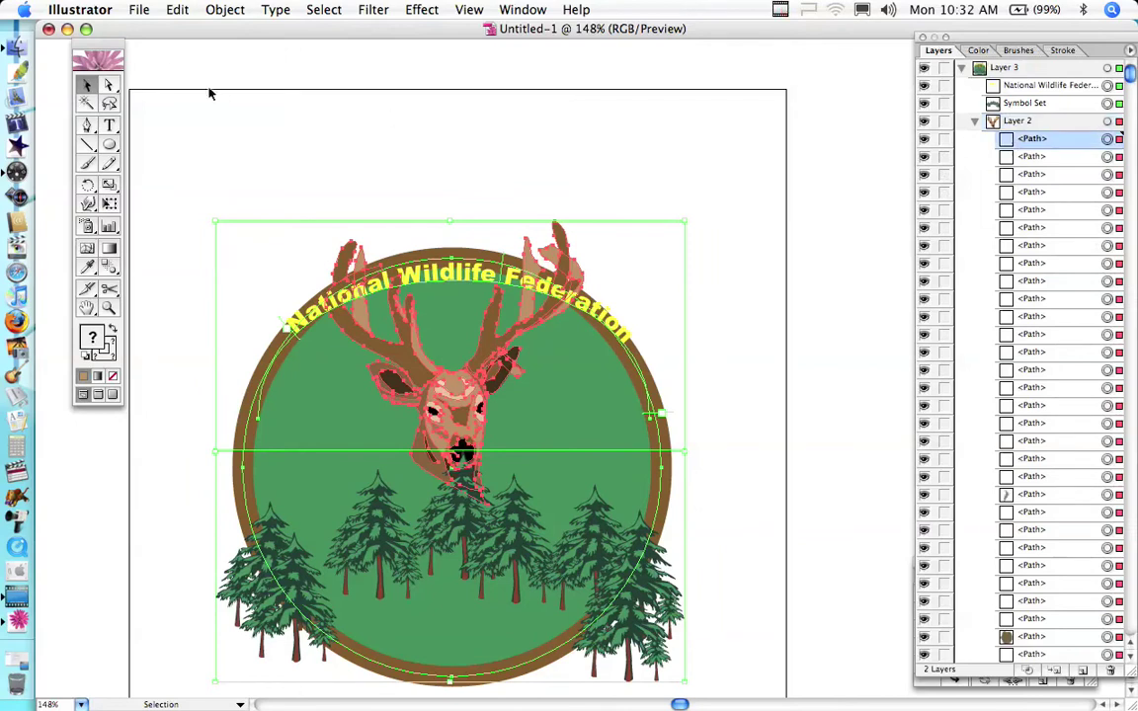
{"action": "left_click", "coordinate": [194, 150]}
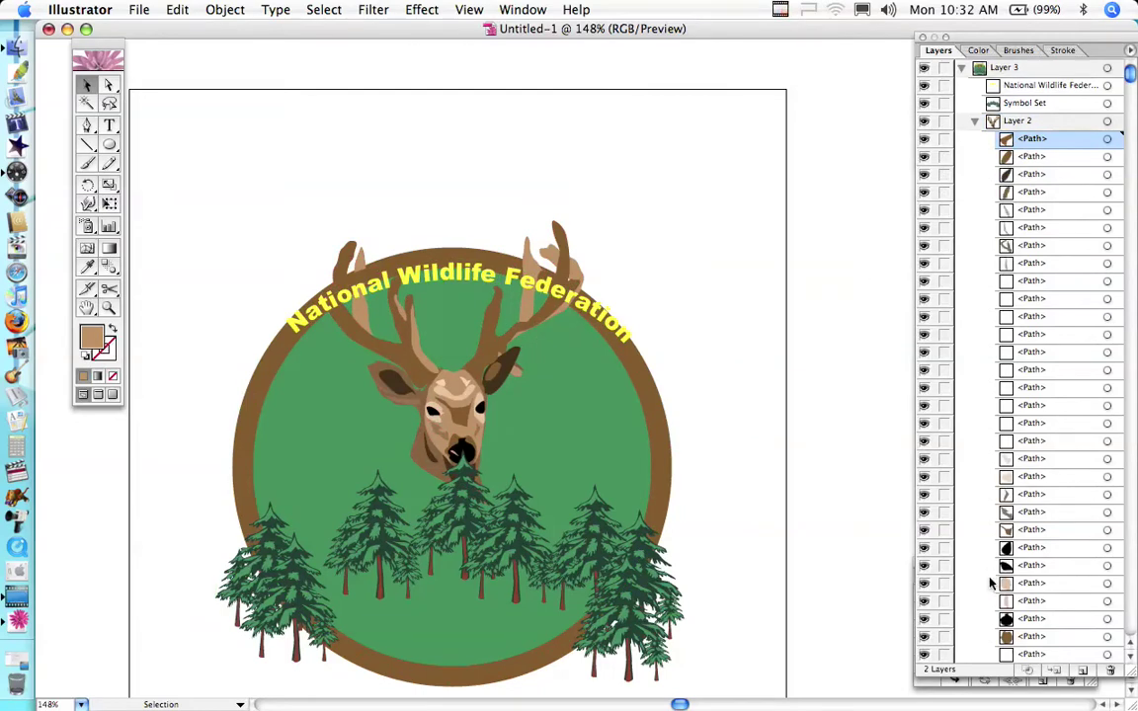
{"action": "left_click", "coordinate": [1131, 660]}
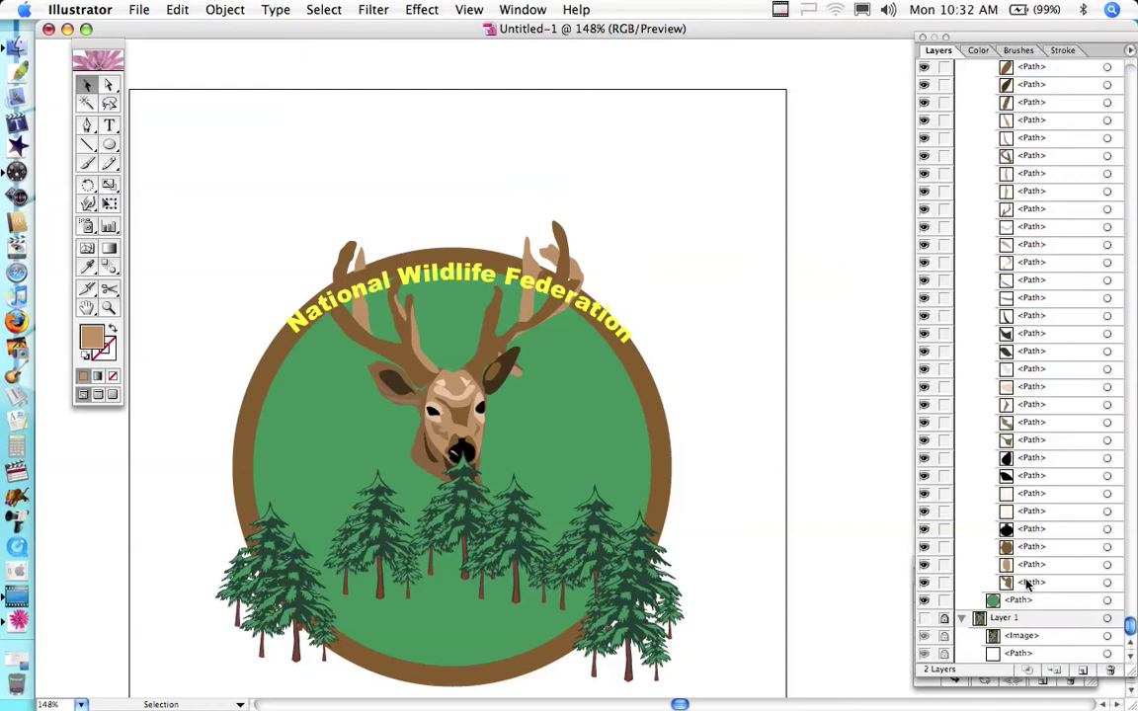
{"action": "left_click", "coordinate": [1027, 583], "text": "shift"}
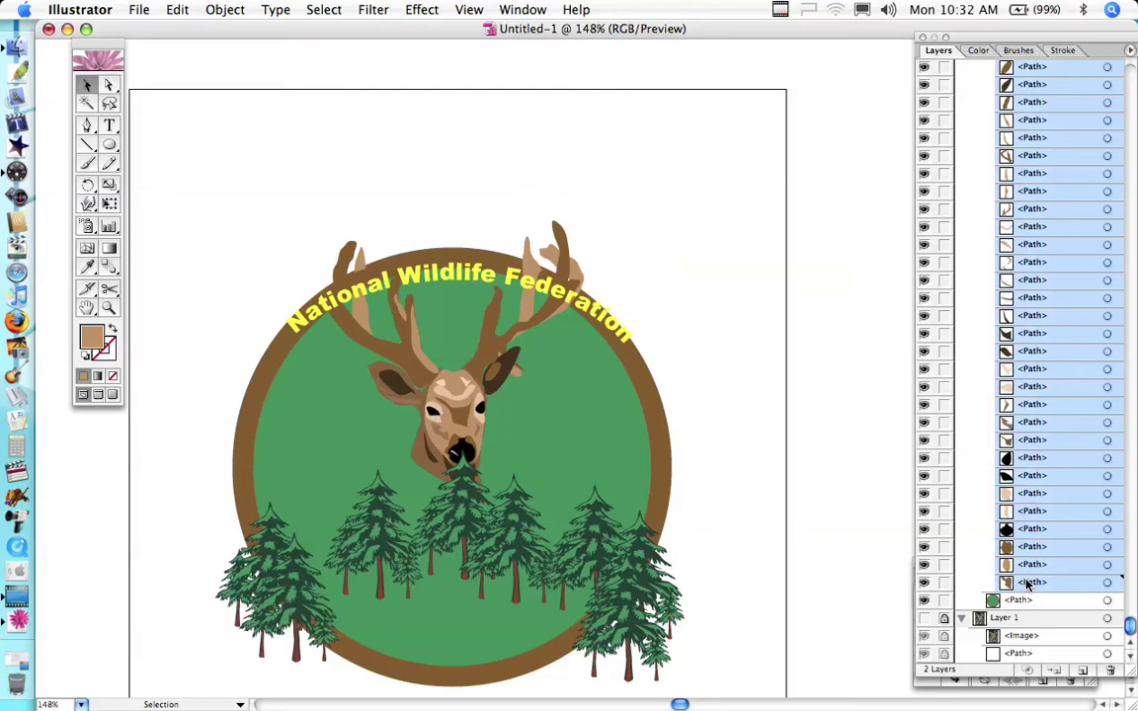
{"action": "left_click", "coordinate": [1132, 644]}
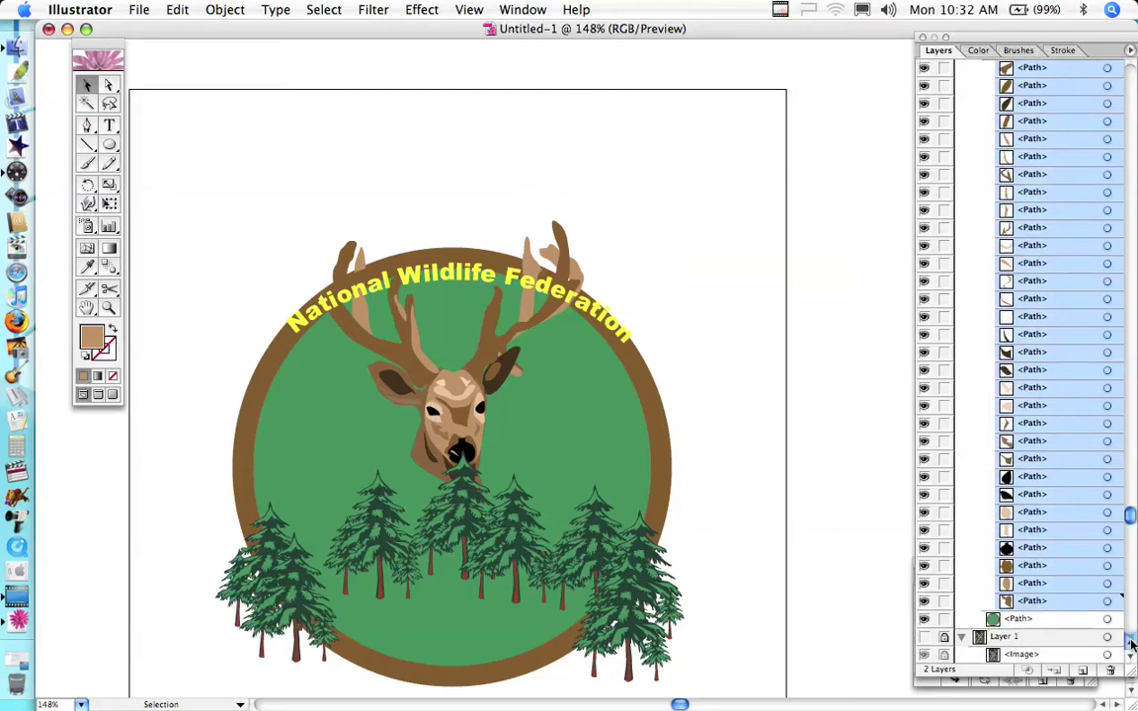
{"action": "left_click", "coordinate": [1132, 644]}
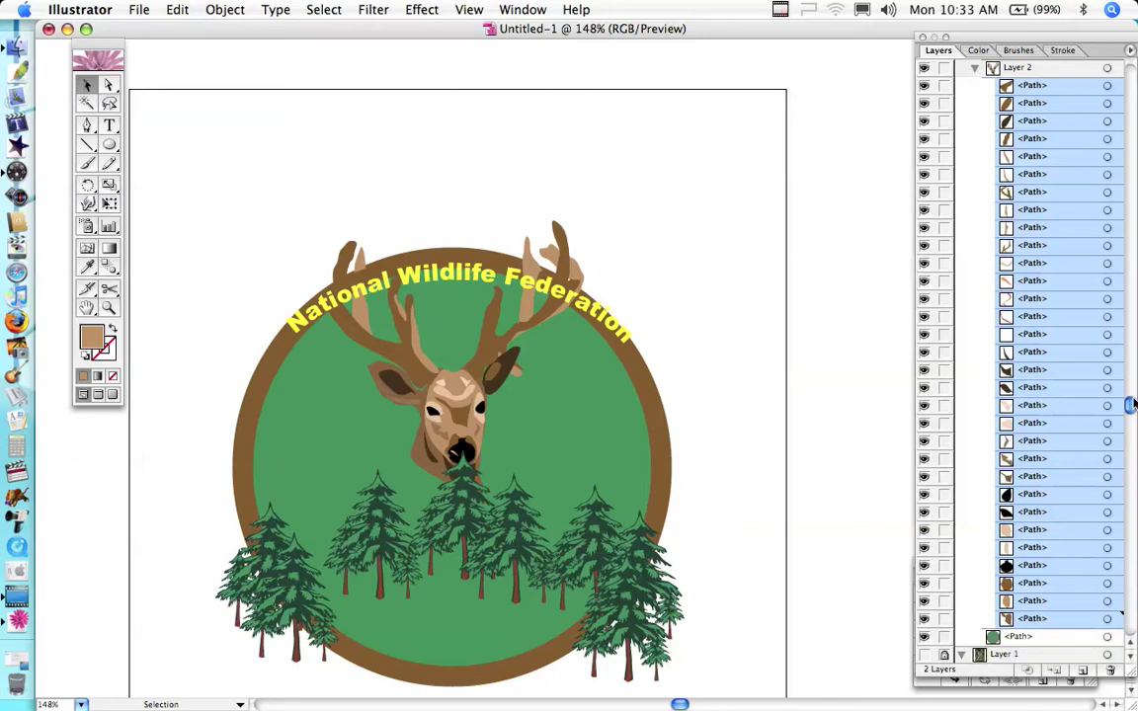
{"action": "left_click_drag", "start_coordinate": [1131, 405], "coordinate": [1133, 84]}
{"action": "scroll", "coordinate": [1046, 124], "scroll_direction": "down", "scroll_amount": 1}
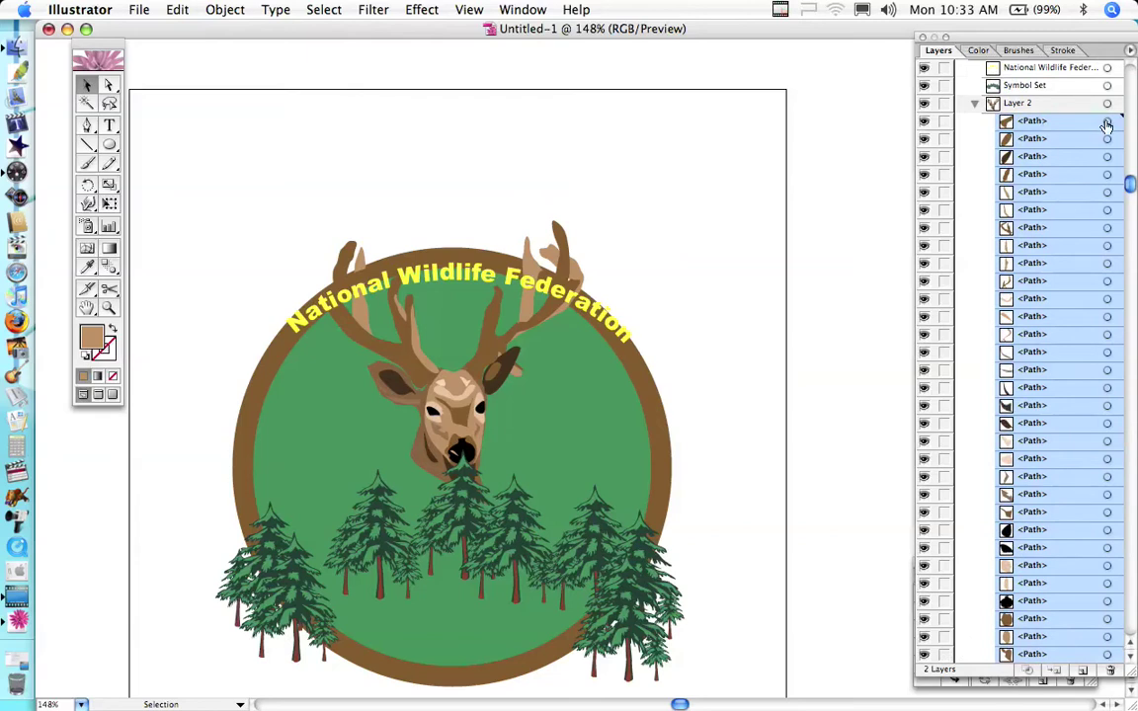
Target the deer head paths from the top antler to the bottom path, then select the circle.
{"action": "left_click", "coordinate": [1106, 123]}
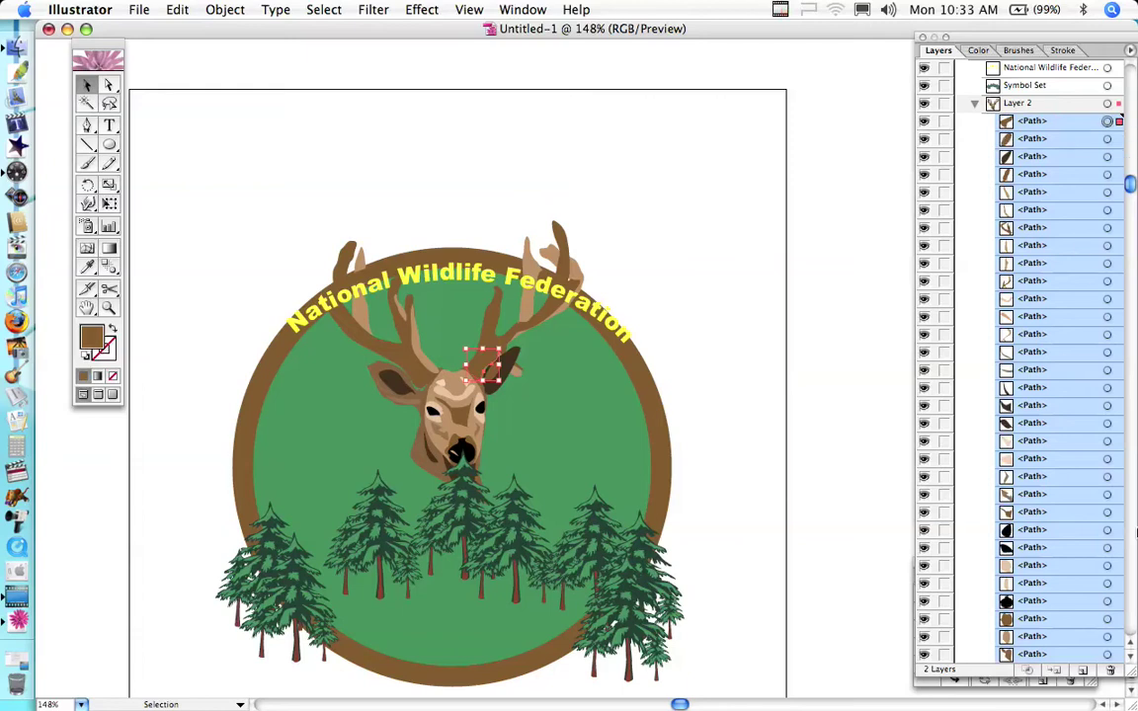
{"action": "left_click", "coordinate": [1132, 656]}
{"action": "left_click", "coordinate": [1132, 656]}
{"action": "left_click", "coordinate": [1132, 656]}
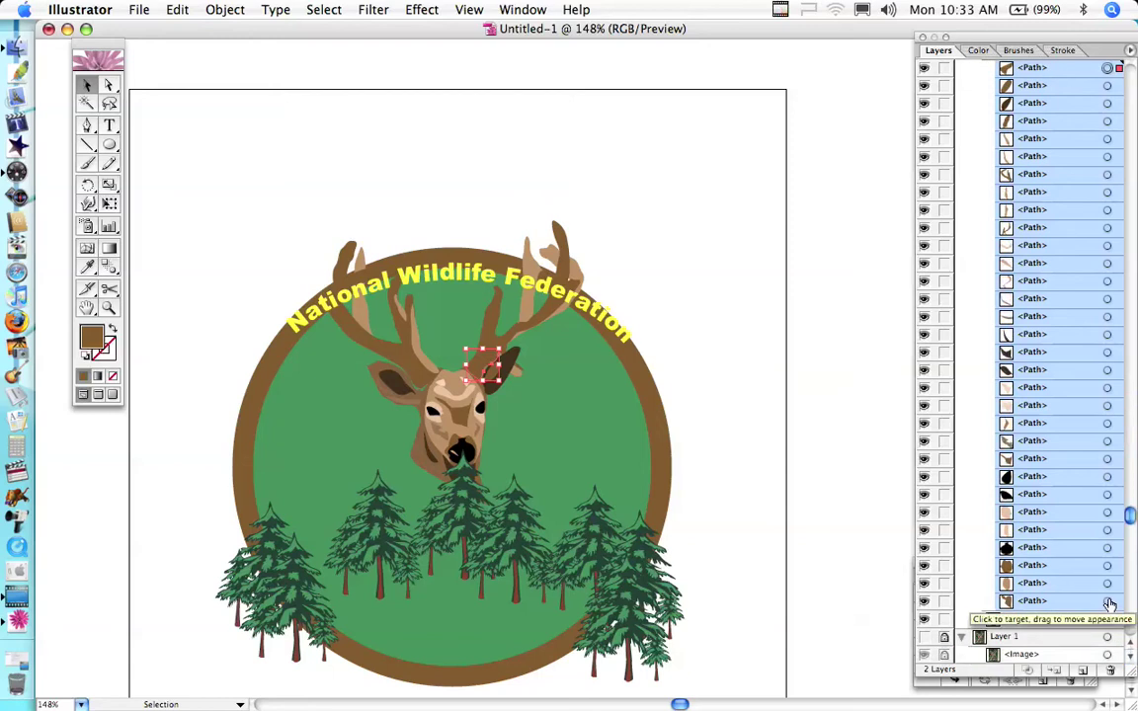
{"action": "left_click", "coordinate": [1107, 602]}
{"action": "left_click", "coordinate": [1107, 601], "text": "shift"}
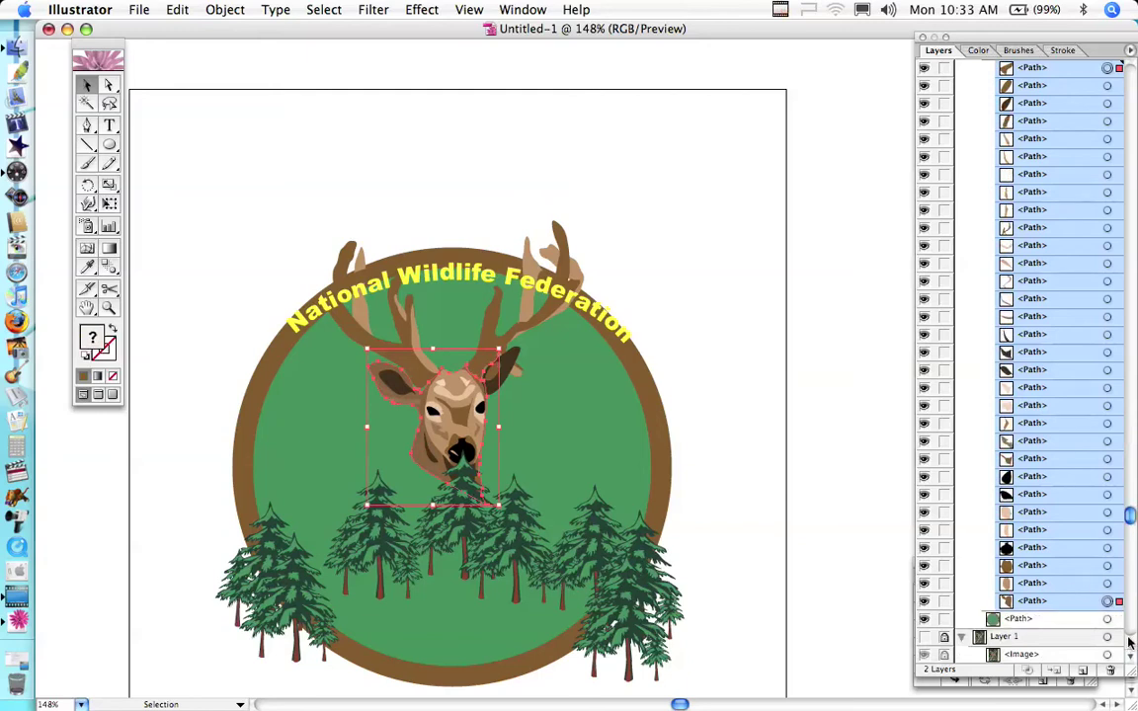
{"action": "scroll", "coordinate": [1128, 643], "scroll_direction": "up", "scroll_amount": 2}
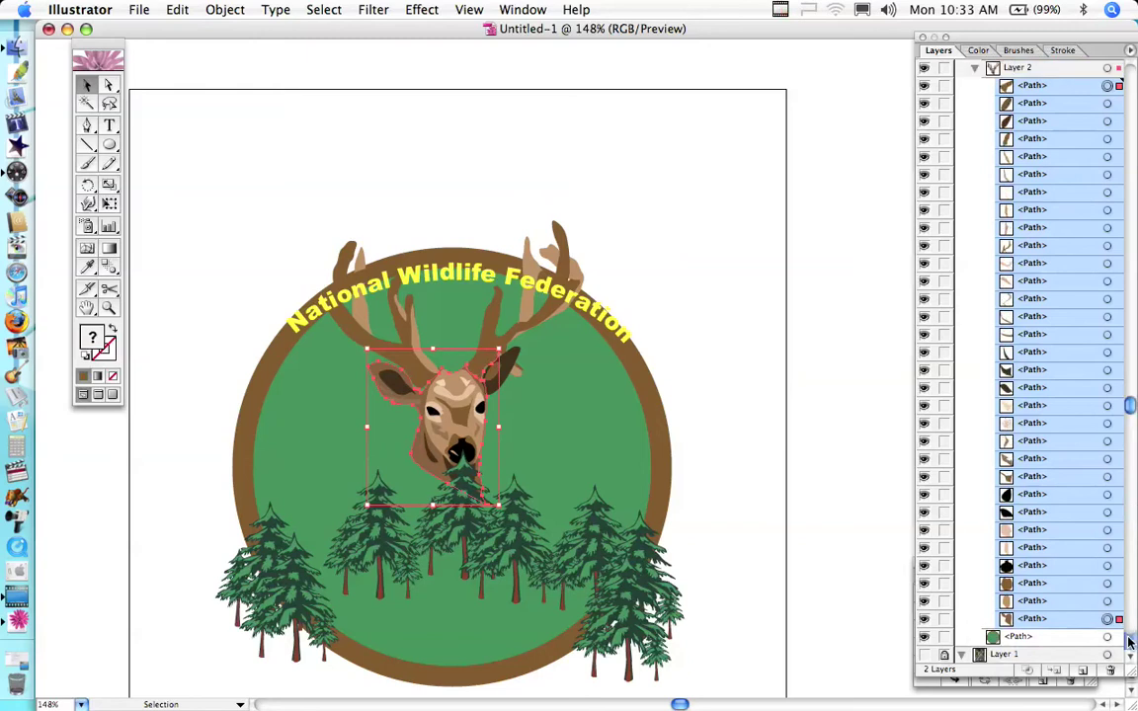
{"action": "left_click", "coordinate": [654, 416]}
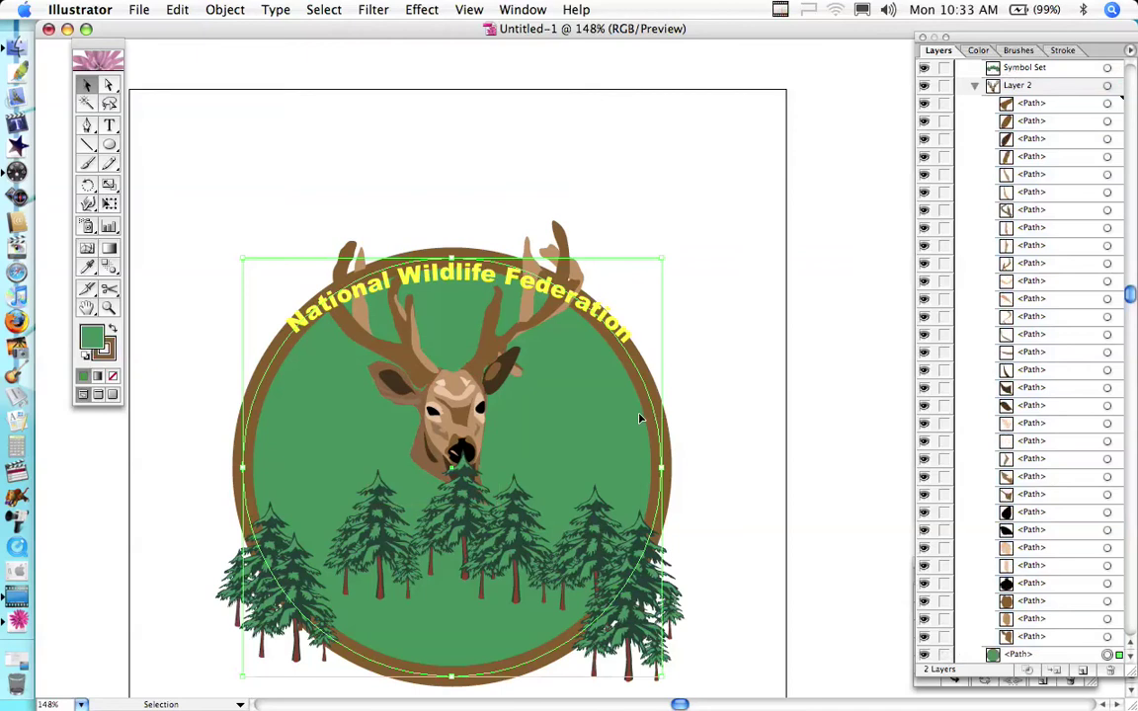
Drag the green circle up so the curved text sits inside it.
{"action": "mouse_move", "coordinate": [638, 398]}
{"action": "left_mouse_down"}
{"action": "mouse_move", "coordinate": [642, 347]}
{"action": "mouse_move", "coordinate": [638, 378]}
{"action": "left_mouse_up"}
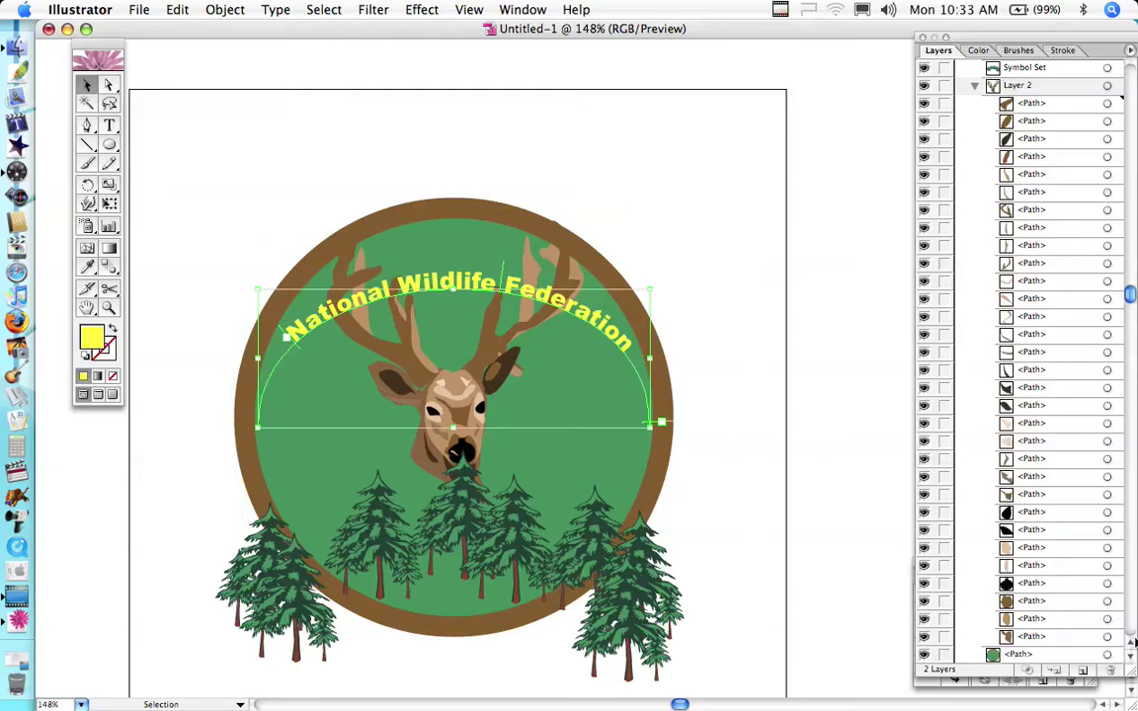
{"action": "scroll", "coordinate": [1126, 494], "scroll_direction": "up", "scroll_amount": 3}
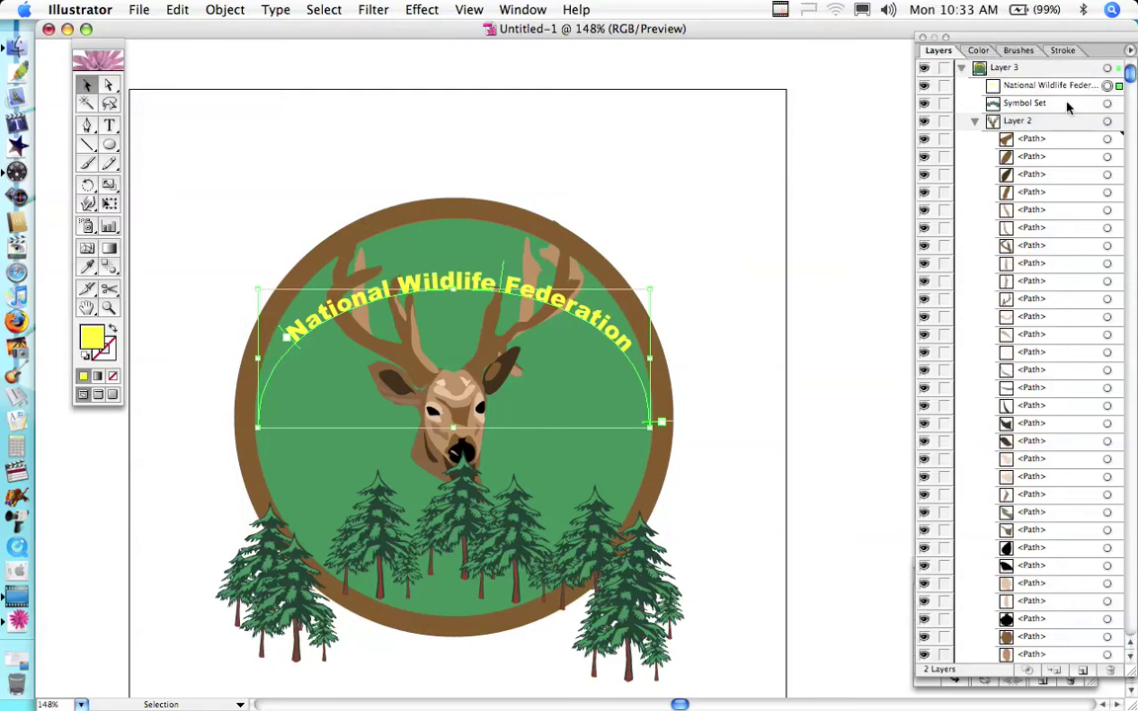
{"action": "left_click", "coordinate": [1068, 105]}
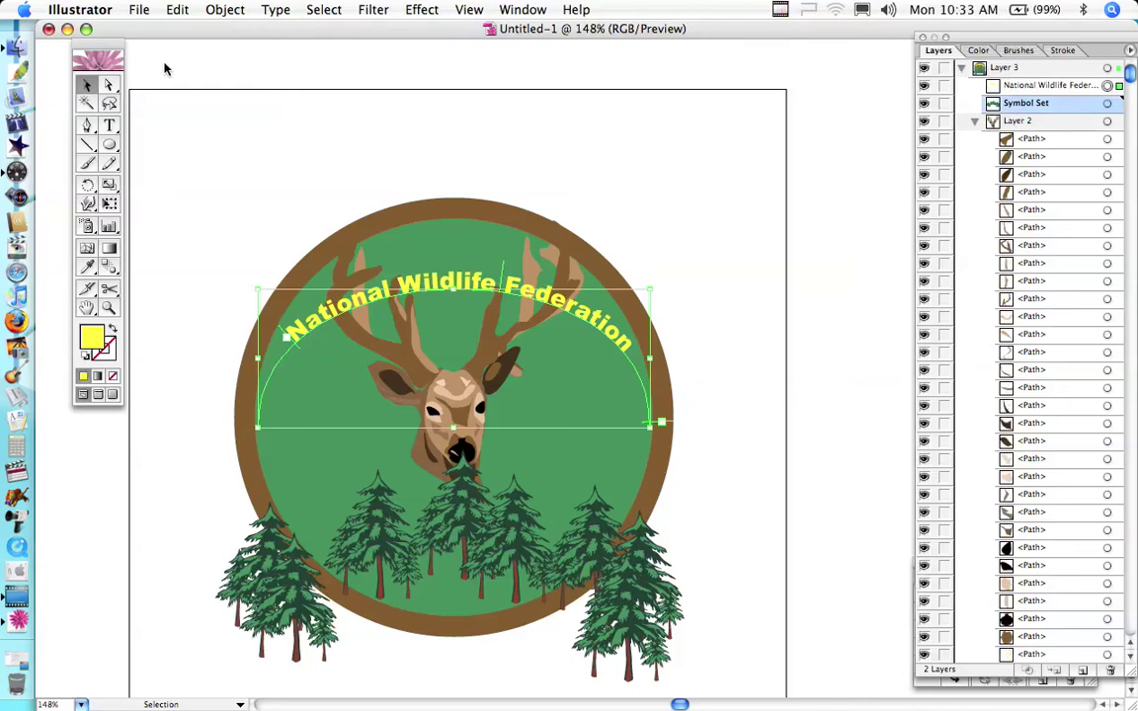
Move the pine trees up toward the deer's chin and collapse Layer 2.
{"action": "left_click", "coordinate": [279, 461]}
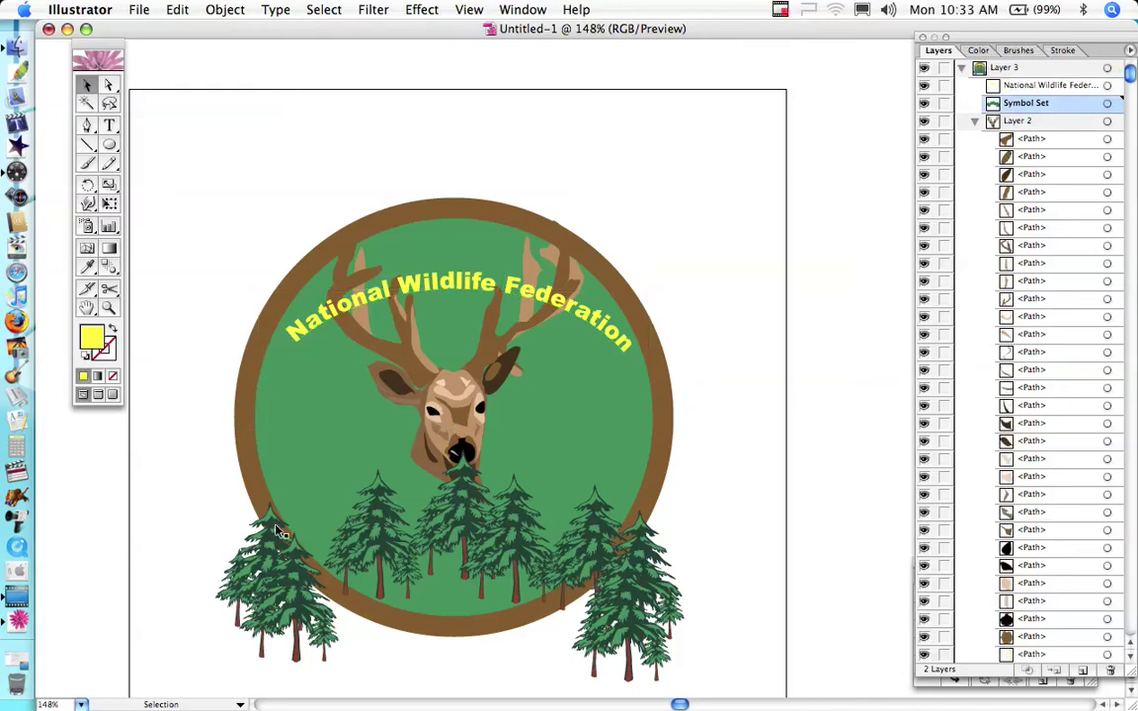
{"action": "left_click", "coordinate": [276, 525]}
{"action": "left_click_drag", "start_coordinate": [277, 525], "coordinate": [278, 491]}
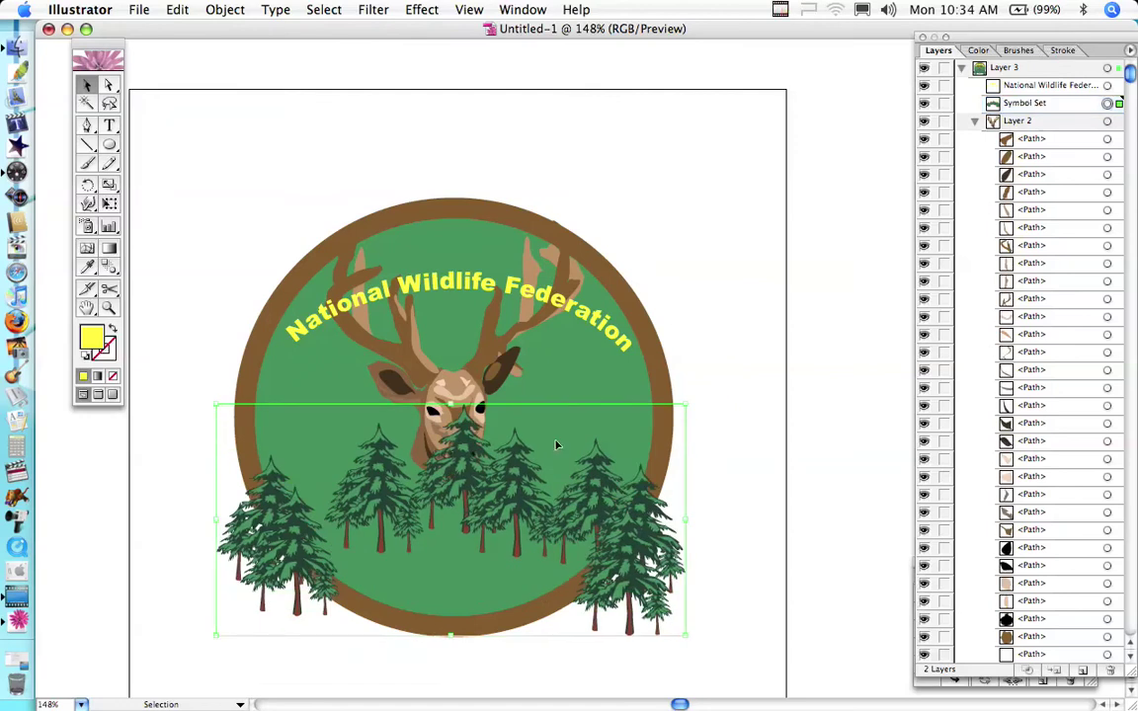
{"action": "left_click", "coordinate": [972, 121]}
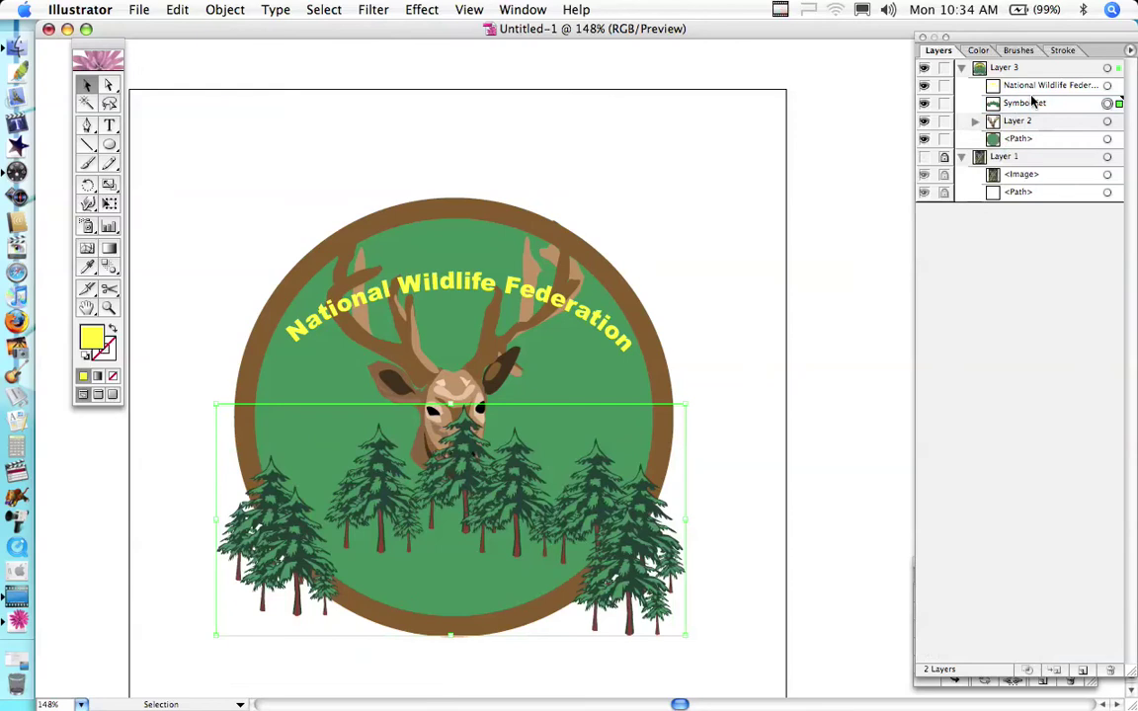
Drag the pine-tree Symbol Set below Layer 2 so the deer shows in front, then deselect.
{"action": "left_click_drag", "start_coordinate": [1017, 103], "coordinate": [1028, 139]}
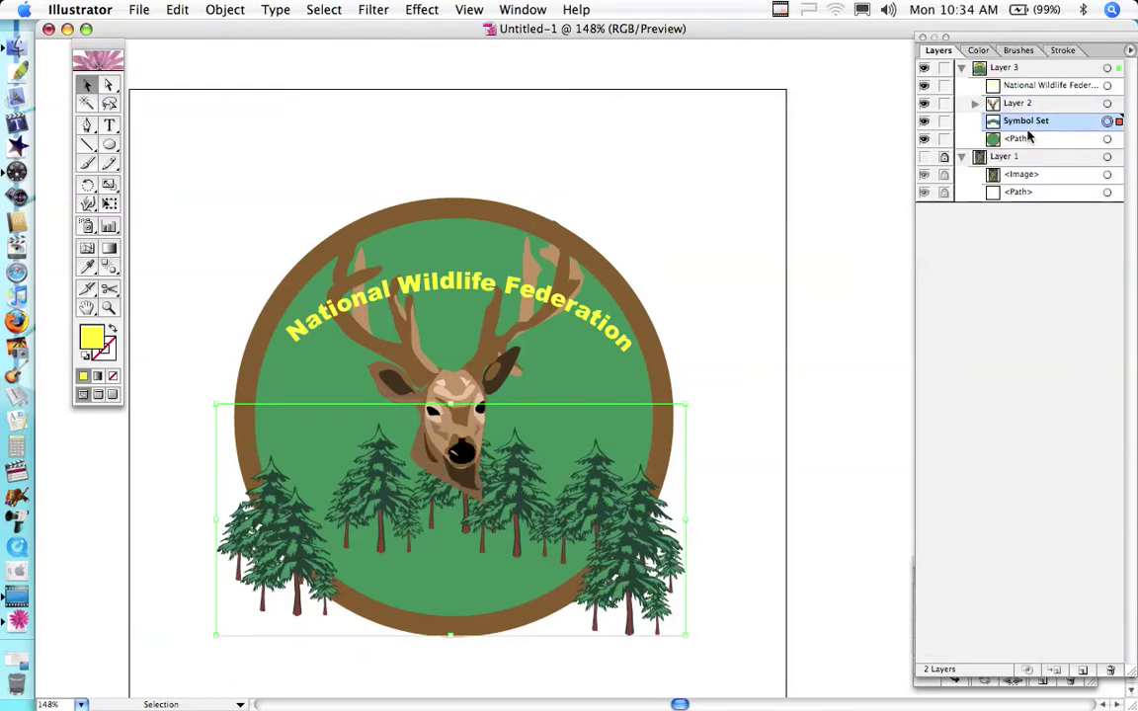
{"action": "left_click", "coordinate": [165, 119]}
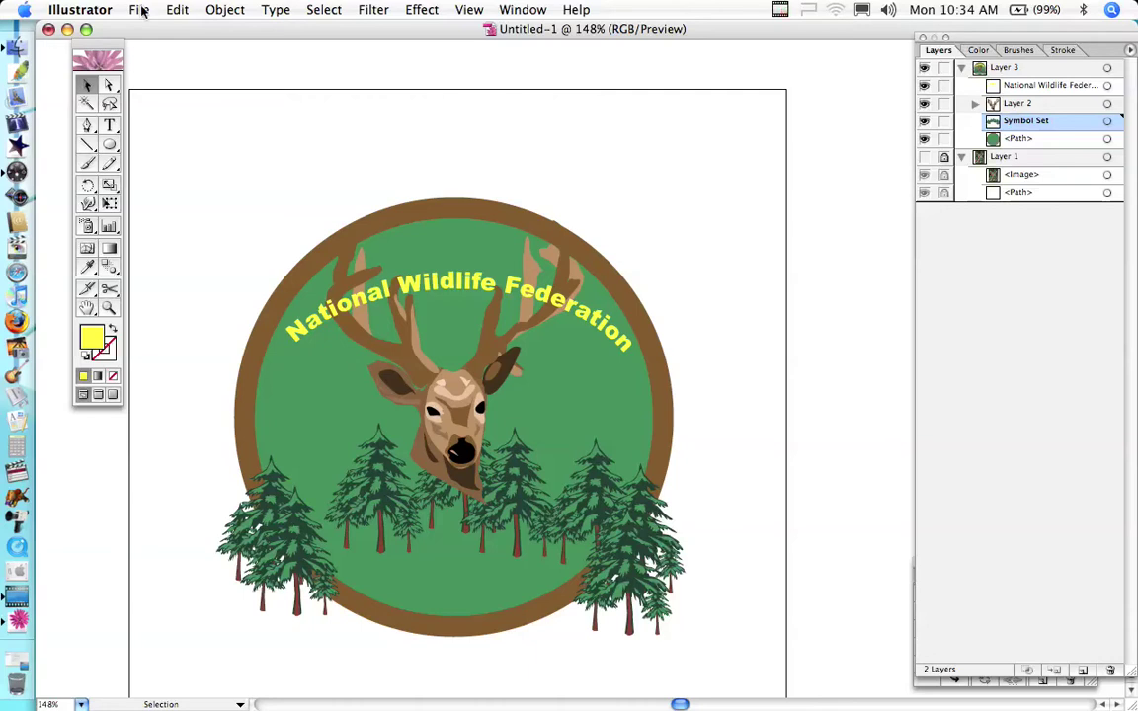
Save the badge as wl.ai on the Desktop with the default Illustrator options.
{"action": "left_click", "coordinate": [142, 10]}
{"action": "left_click", "coordinate": [153, 145]}
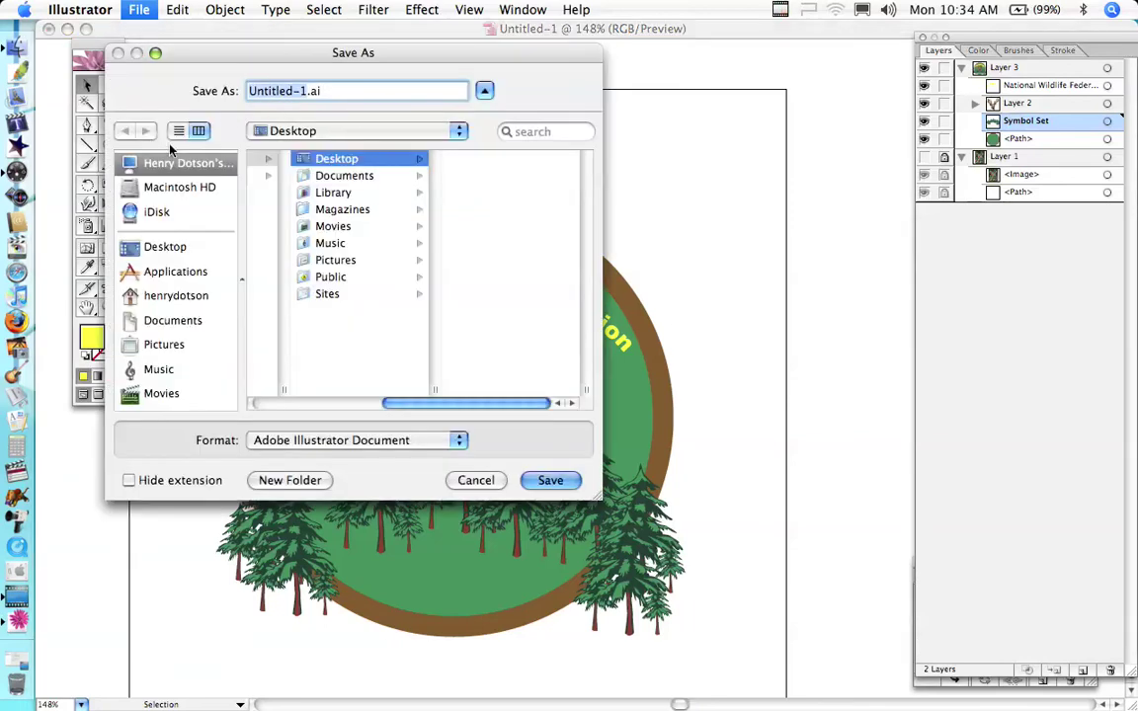
{"action": "left_click", "coordinate": [539, 481]}
{"action": "type", "text": "wl"}
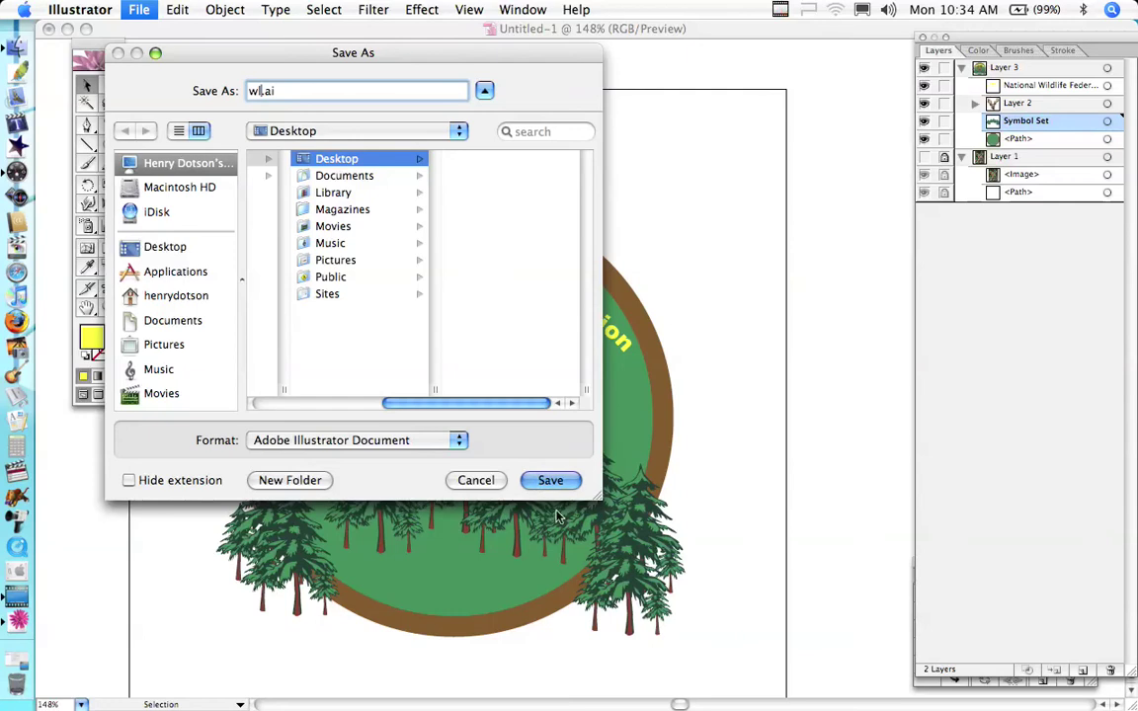
{"action": "left_click", "coordinate": [549, 480]}
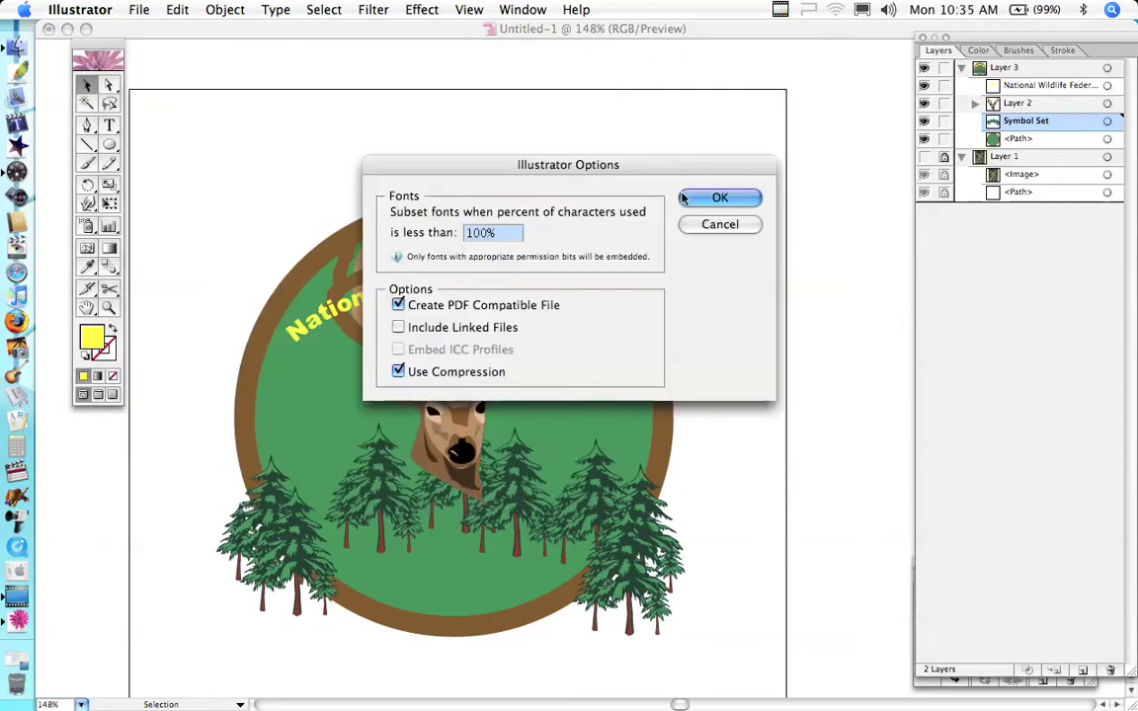
{"action": "left_click", "coordinate": [681, 198]}
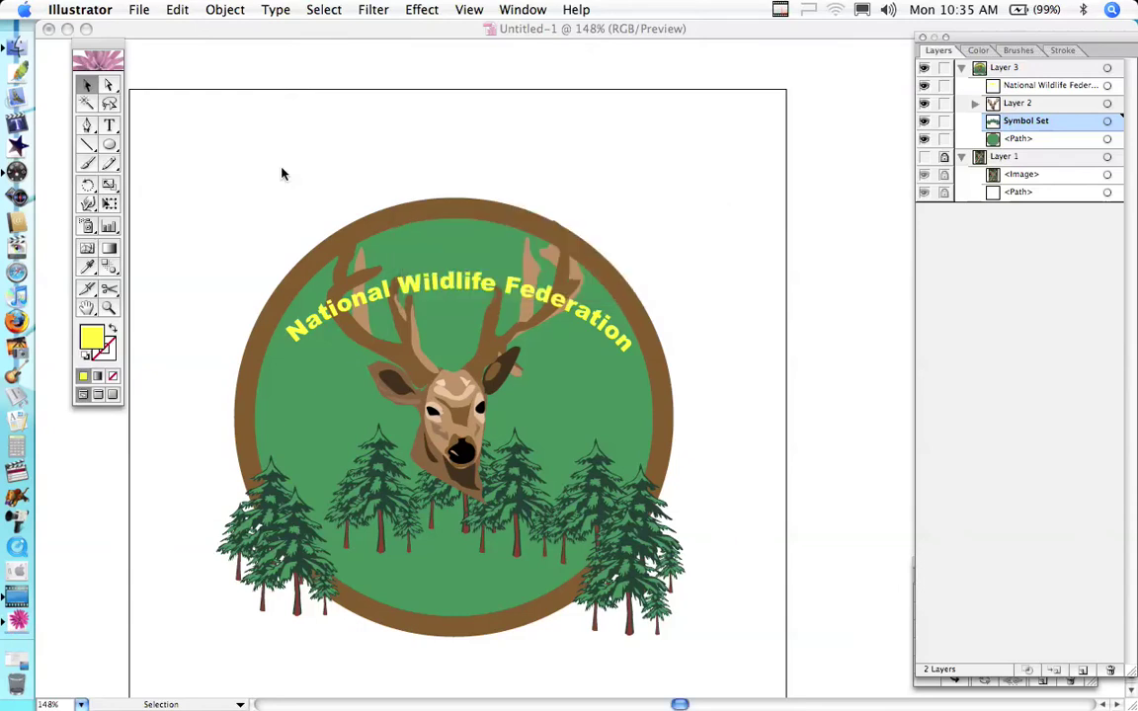
Quit Illustrator from the application menu.
{"action": "left_click", "coordinate": [72, 10]}
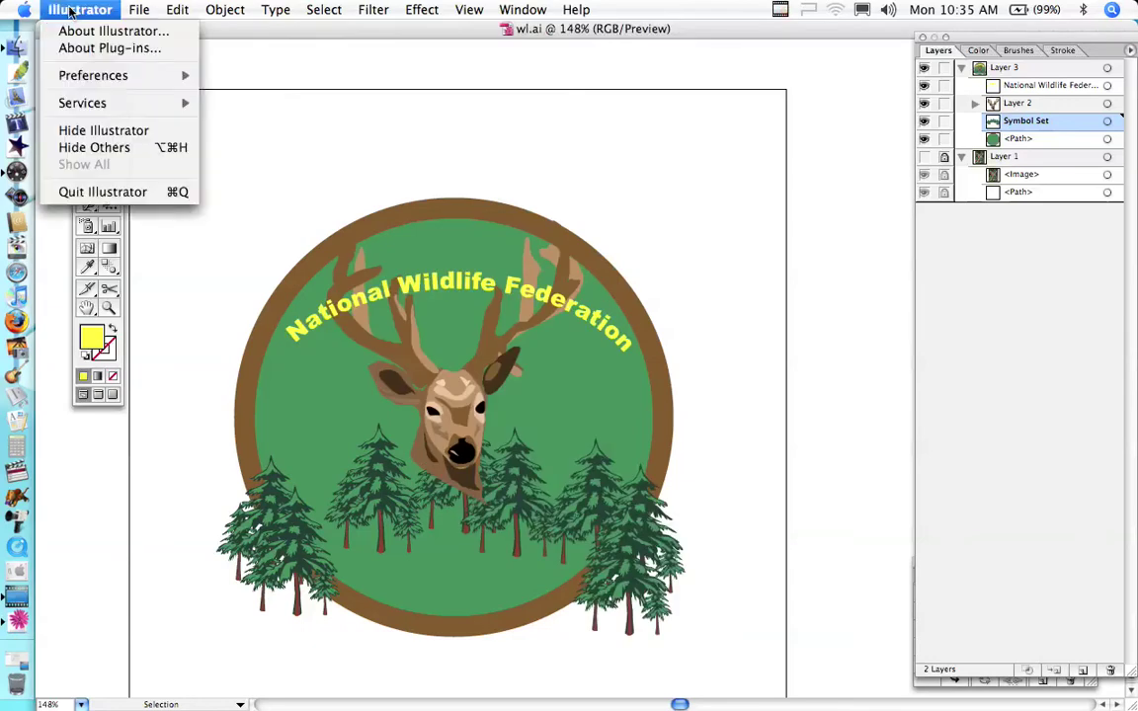
{"action": "left_click", "coordinate": [98, 186]}
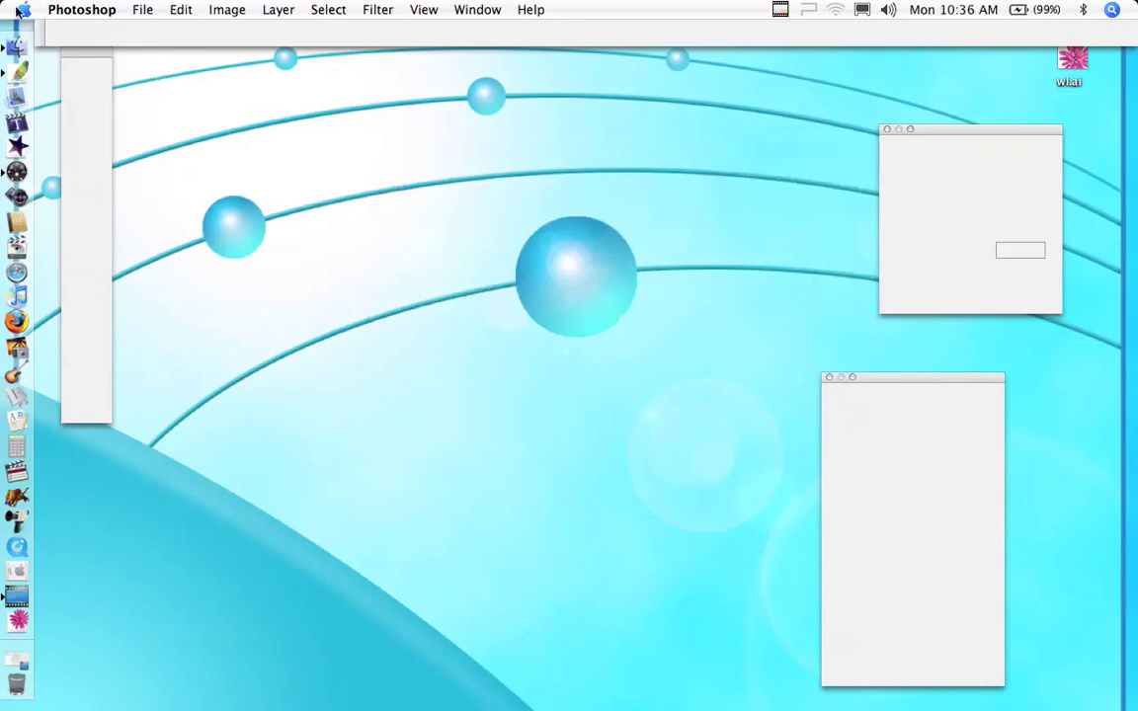
Open wl.ai from the Desktop rasterized at 72 pixels/inch and move its window clear of the toolbox.
{"action": "left_click", "coordinate": [141, 11]}
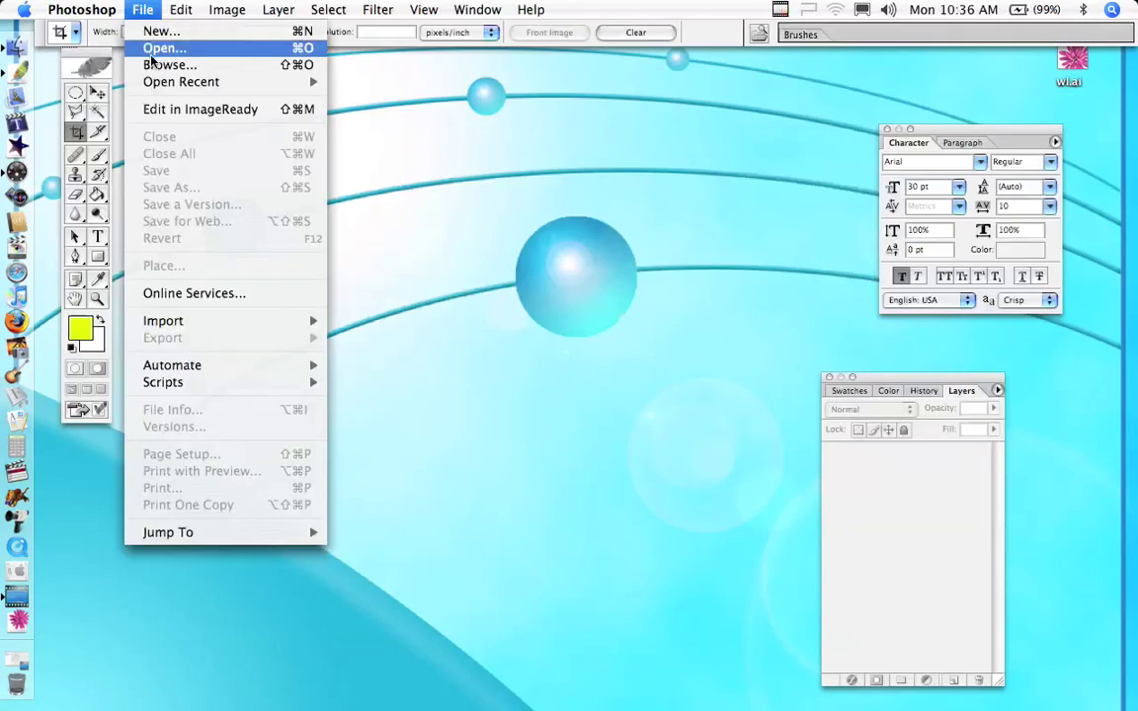
{"action": "left_click", "coordinate": [138, 49]}
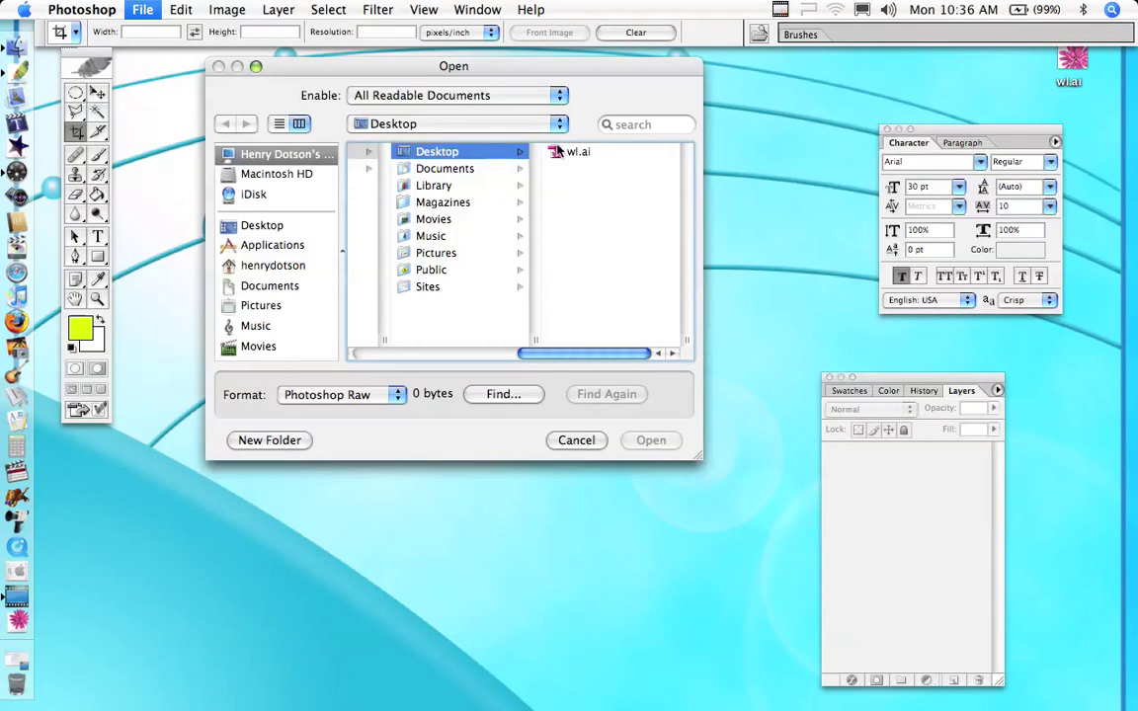
{"action": "left_click", "coordinate": [556, 150]}
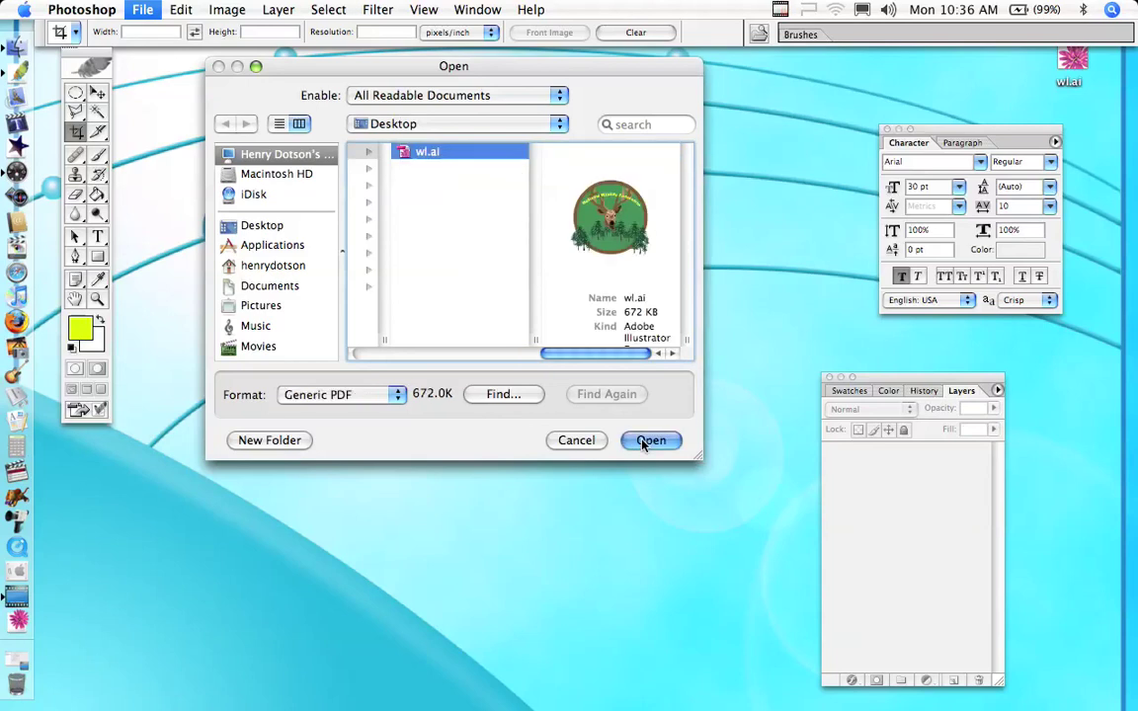
{"action": "left_click", "coordinate": [647, 442]}
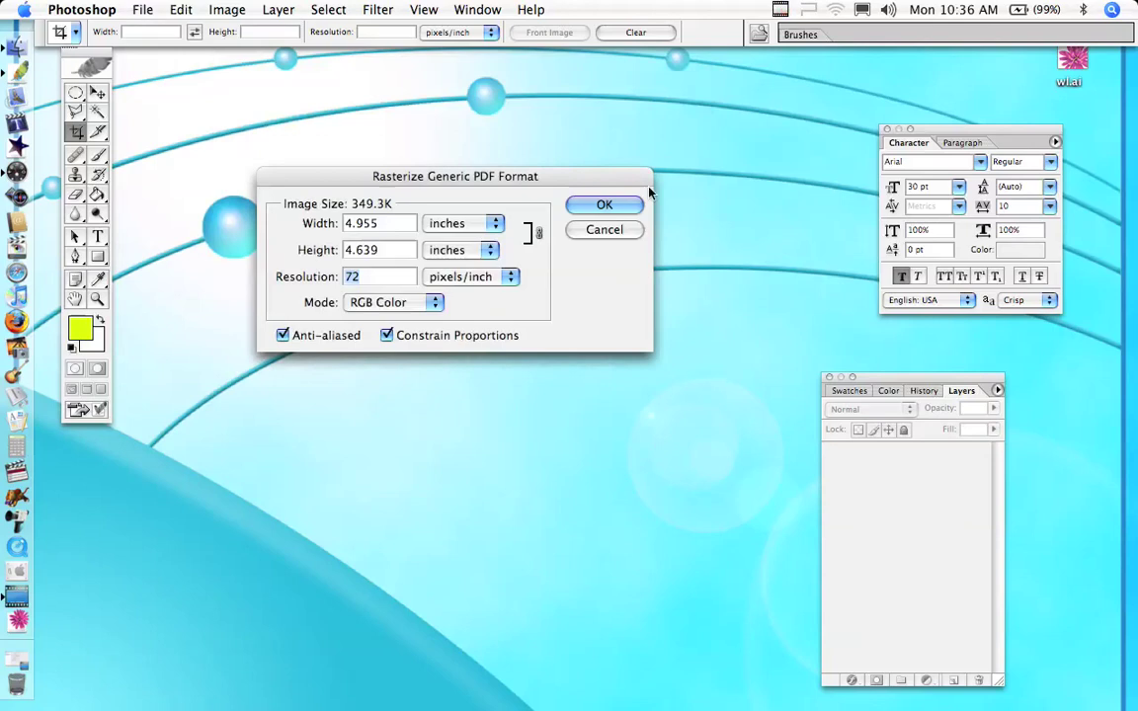
{"action": "left_click", "coordinate": [603, 205]}
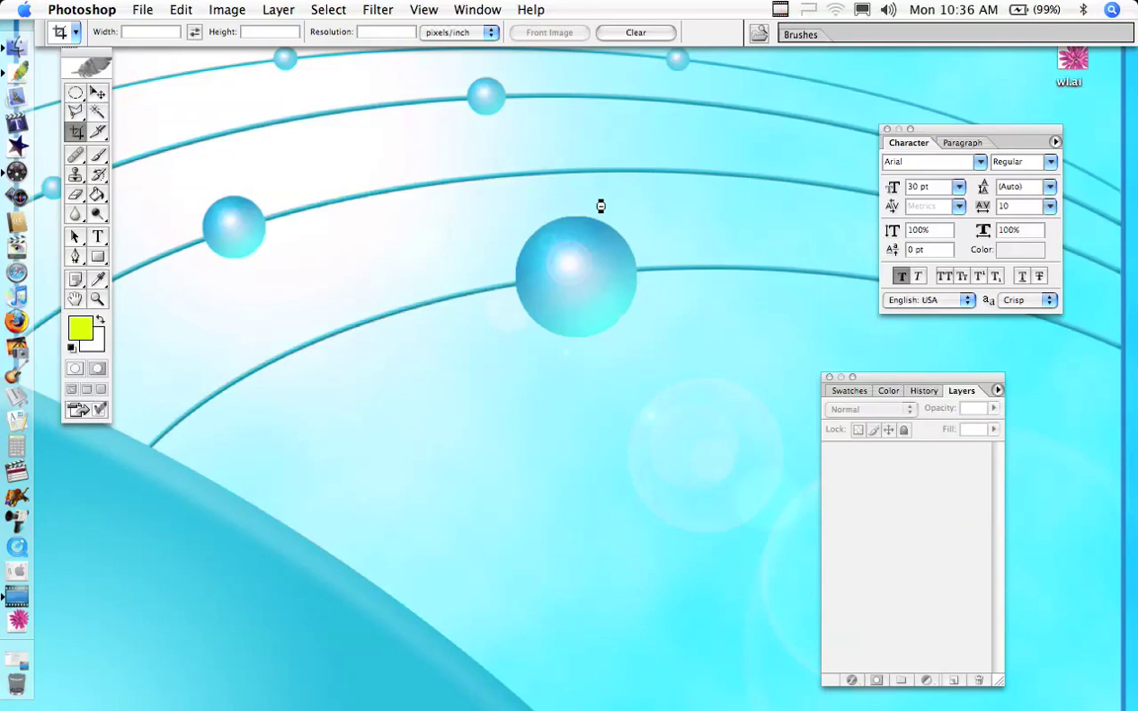
{"action": "left_click_drag", "start_coordinate": [295, 49], "coordinate": [316, 71]}
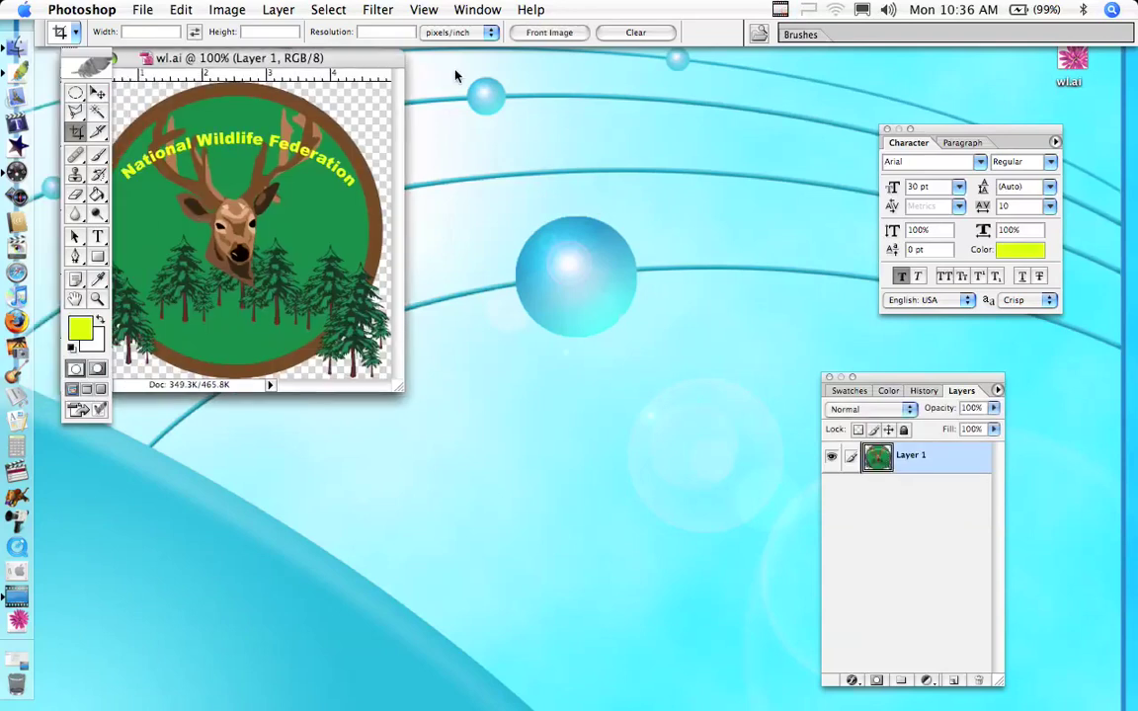
{"action": "left_click_drag", "start_coordinate": [455, 76], "coordinate": [459, 83]}
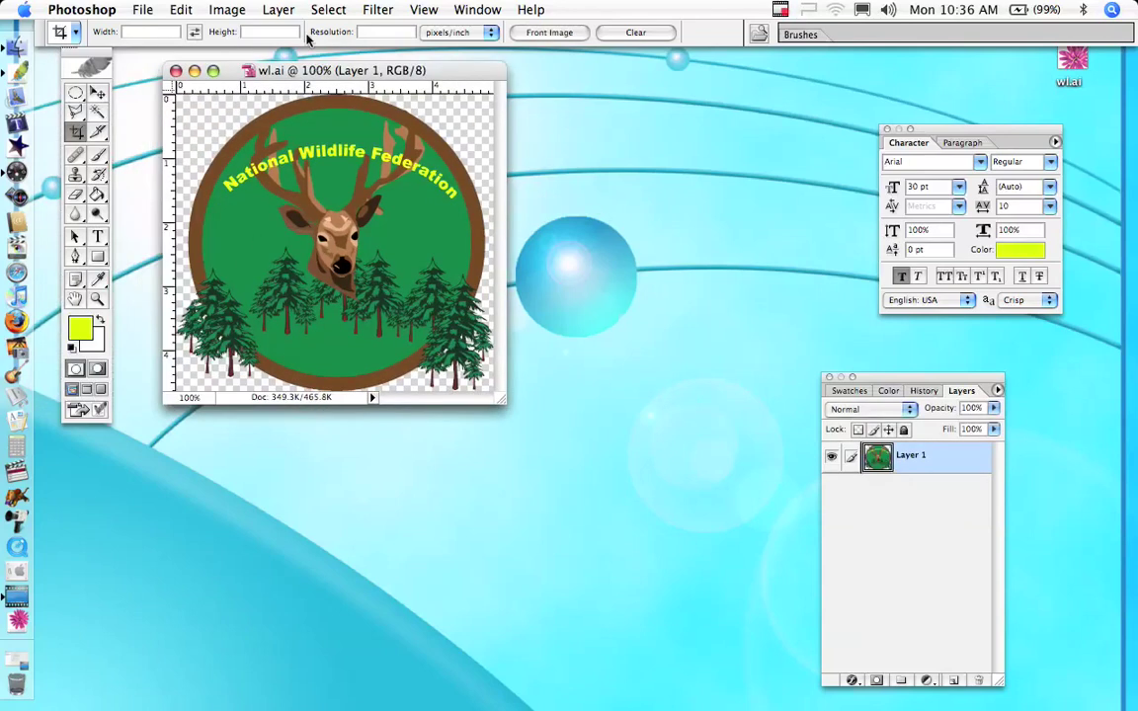
Through Save for Web, save the 64-colour transparent GIF as ill5.gif in the dotson folder.
{"action": "left_click", "coordinate": [144, 10]}
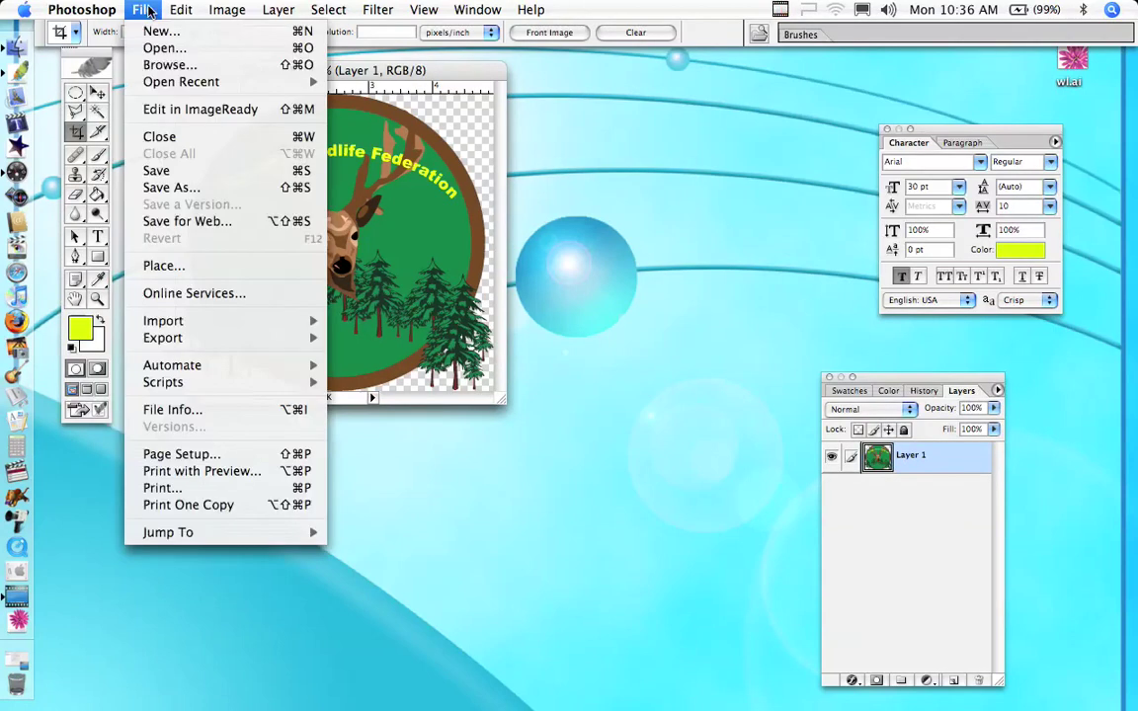
{"action": "left_click", "coordinate": [158, 221]}
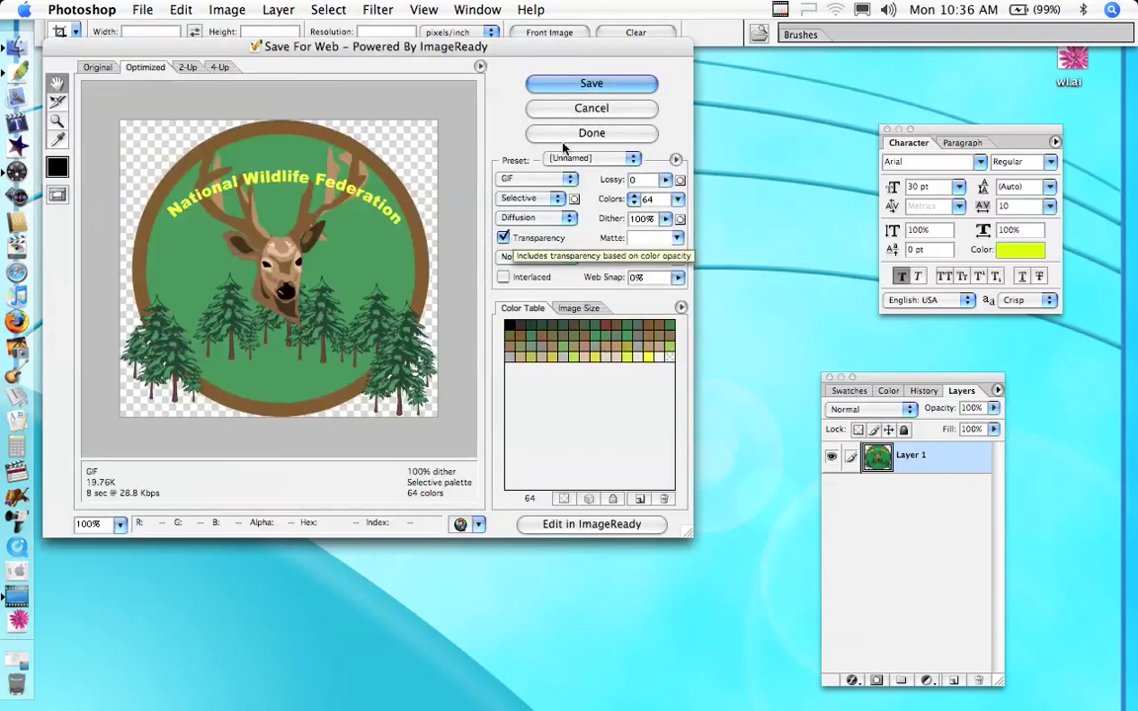
{"action": "left_click", "coordinate": [574, 86]}
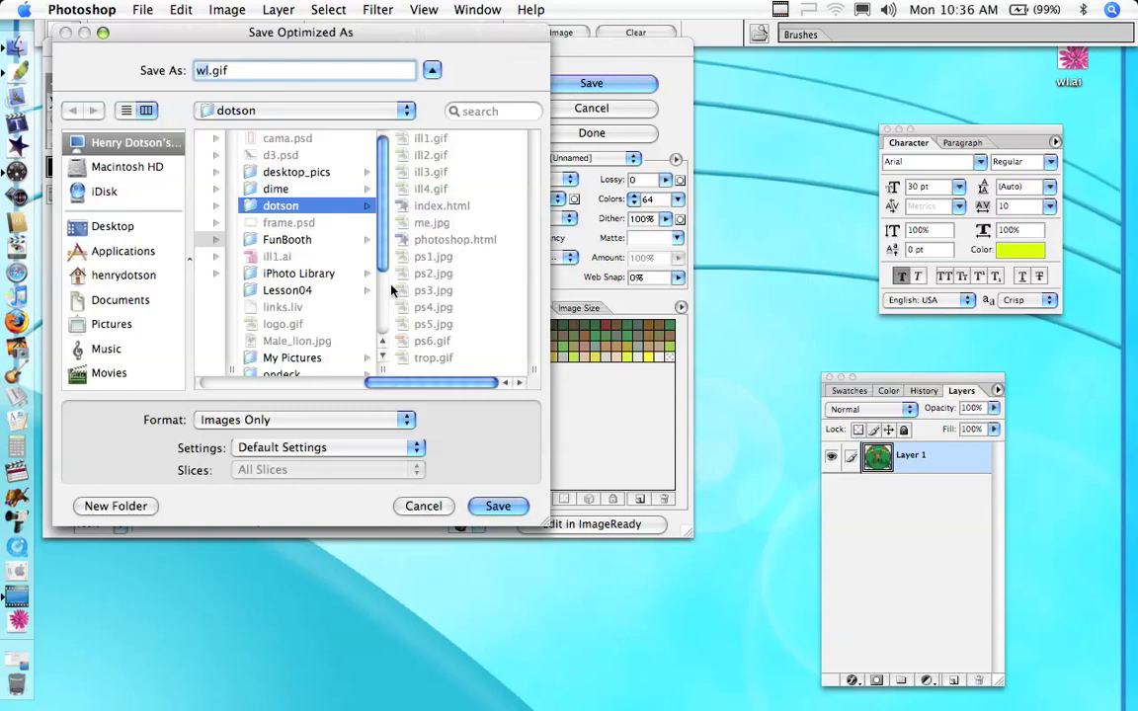
{"action": "key", "text": "Delete"}
{"action": "type", "text": "il"}
{"action": "key", "text": "Right"}
{"action": "type", "text": "5"}
{"action": "left_click", "coordinate": [498, 506]}
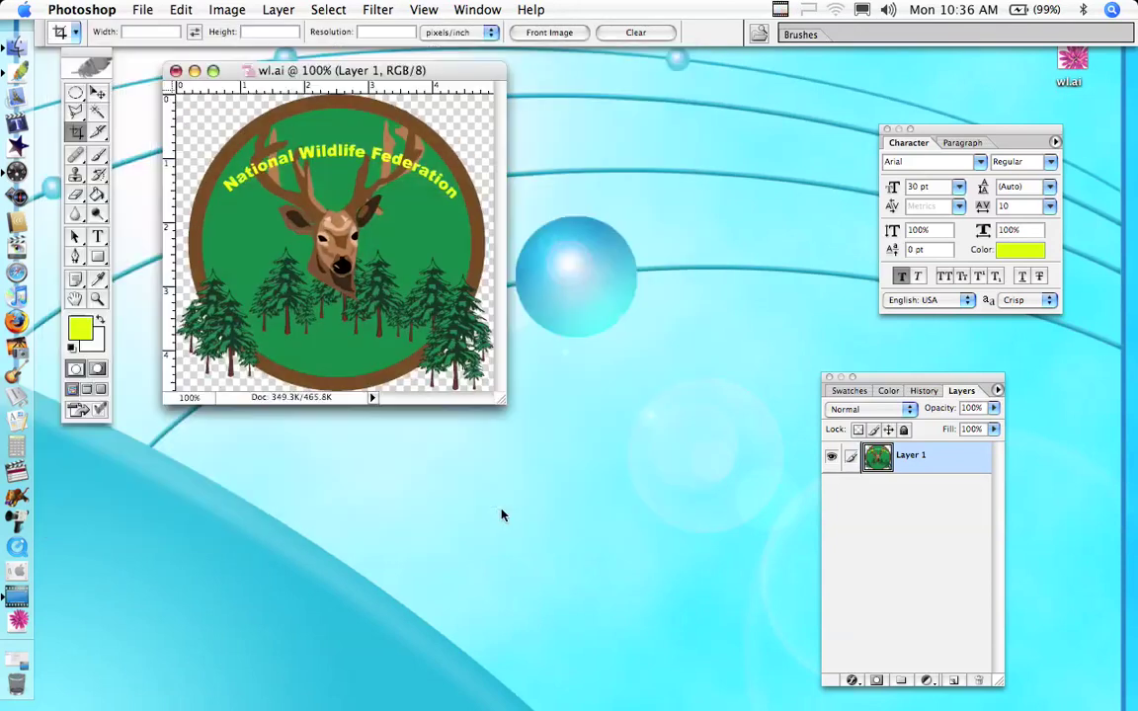
Quit Photoshop and choose Don't Save for the opened wl.ai badge.
{"action": "left_click", "coordinate": [75, 12]}
{"action": "left_click", "coordinate": [105, 208]}
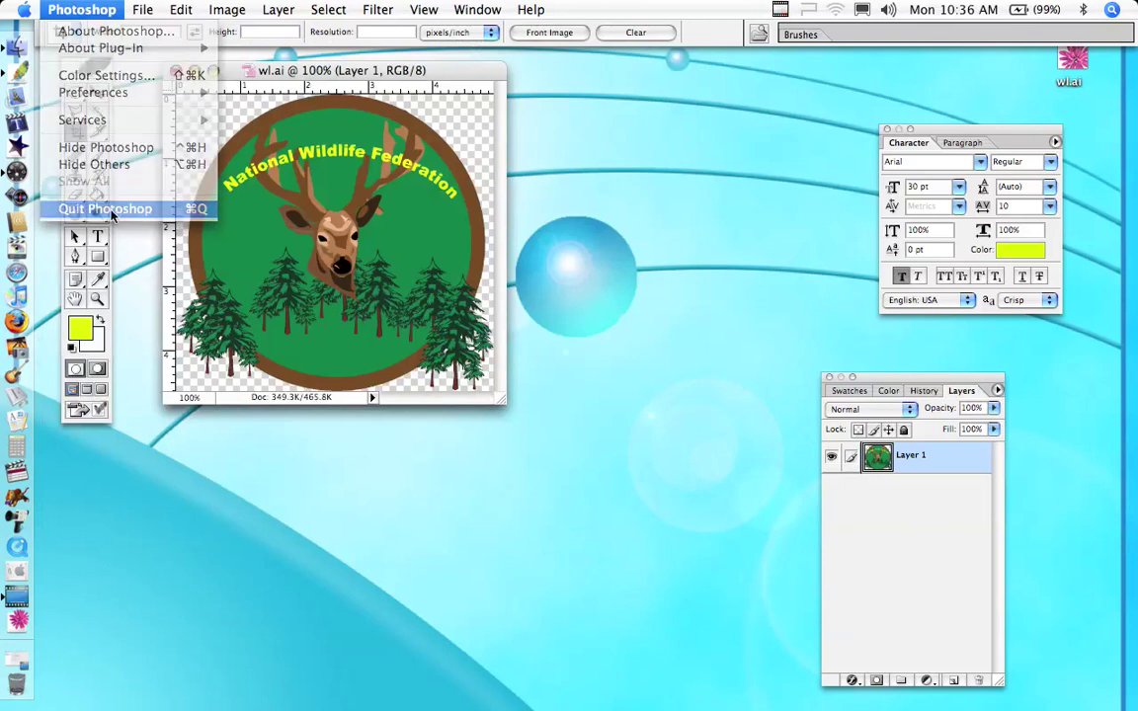
{"action": "left_click", "coordinate": [482, 225]}
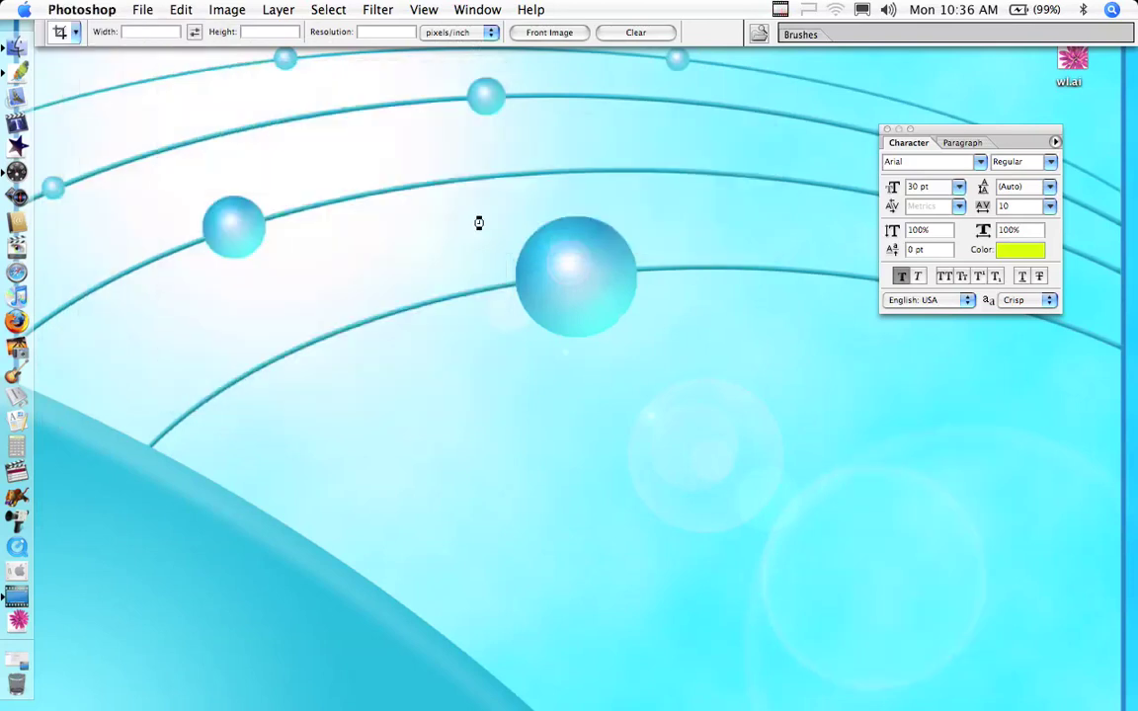